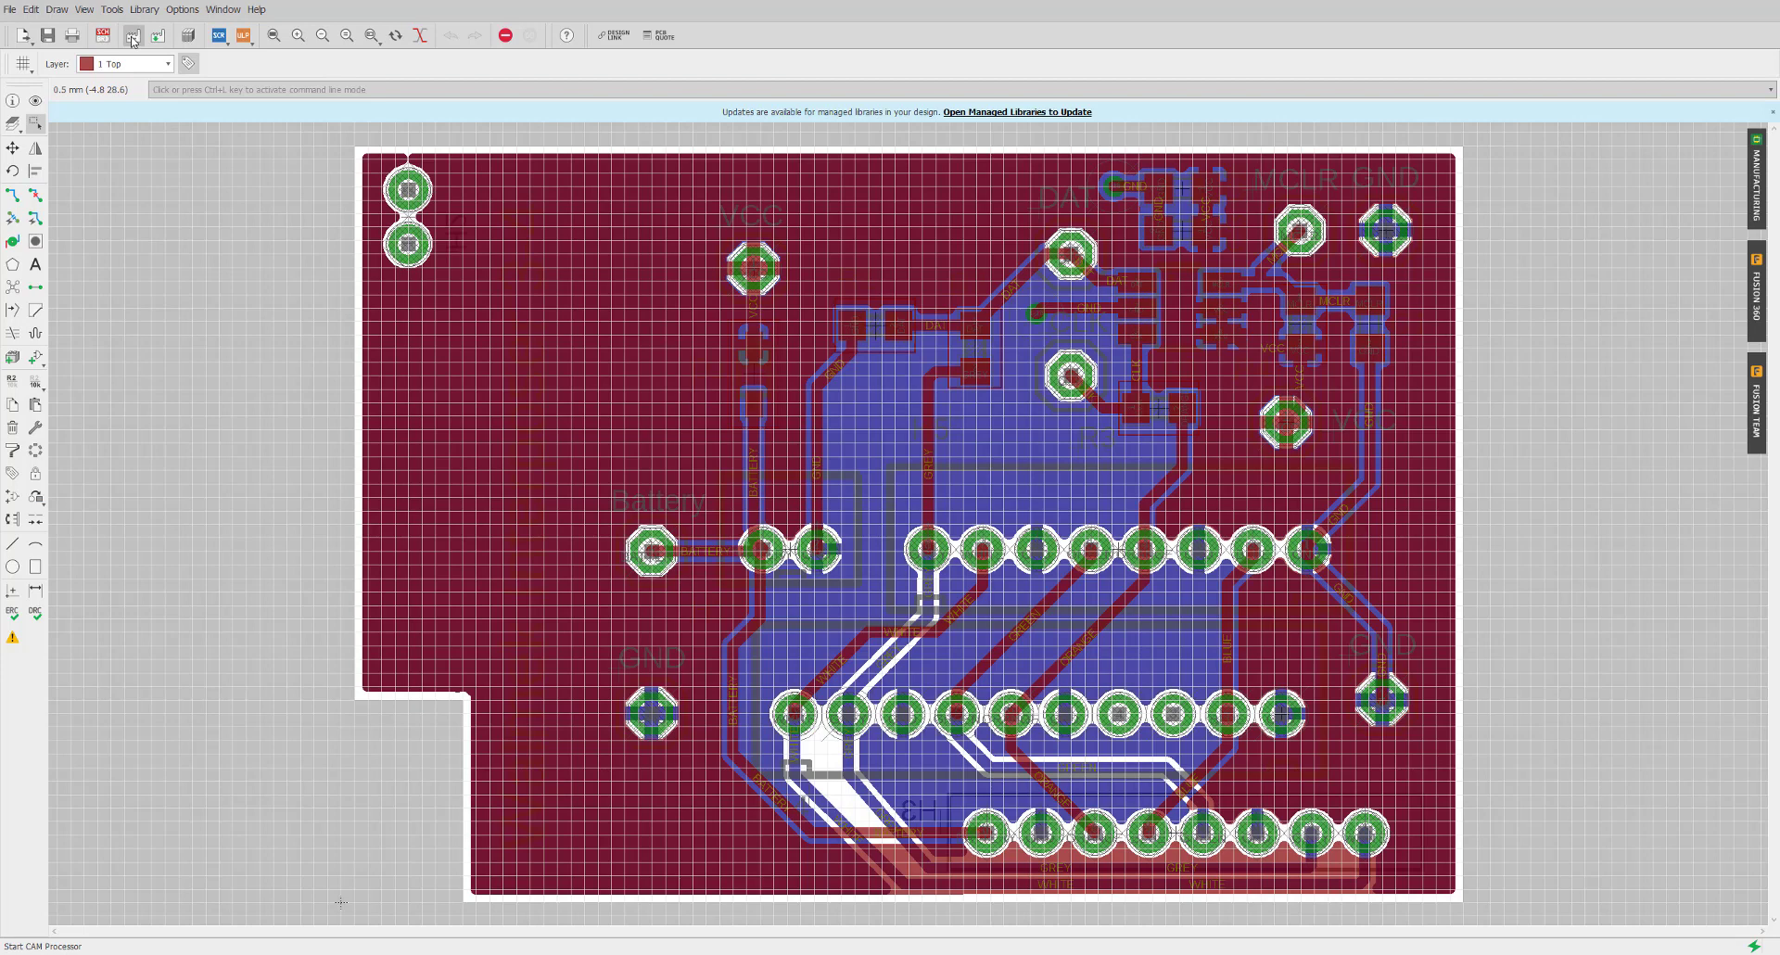
# Open the CAM Processor's default 2-layer job and view the Excellon drill output settings
pyautogui.click(133, 41)
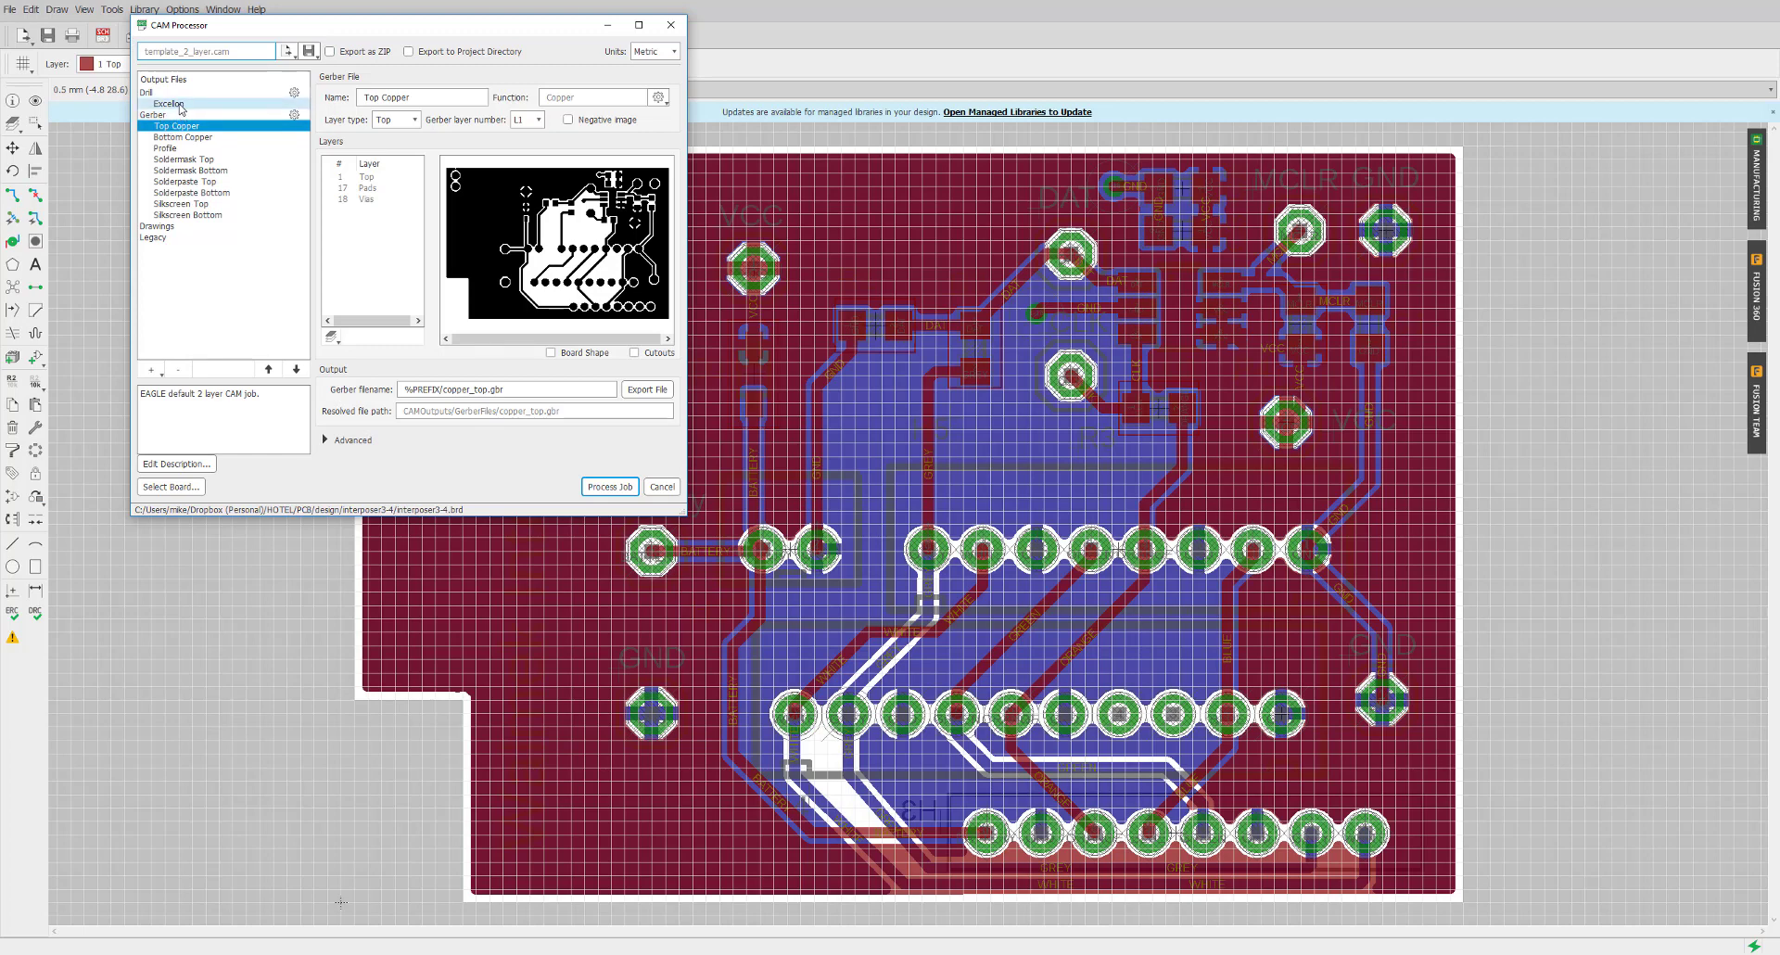
pyautogui.click(179, 103)
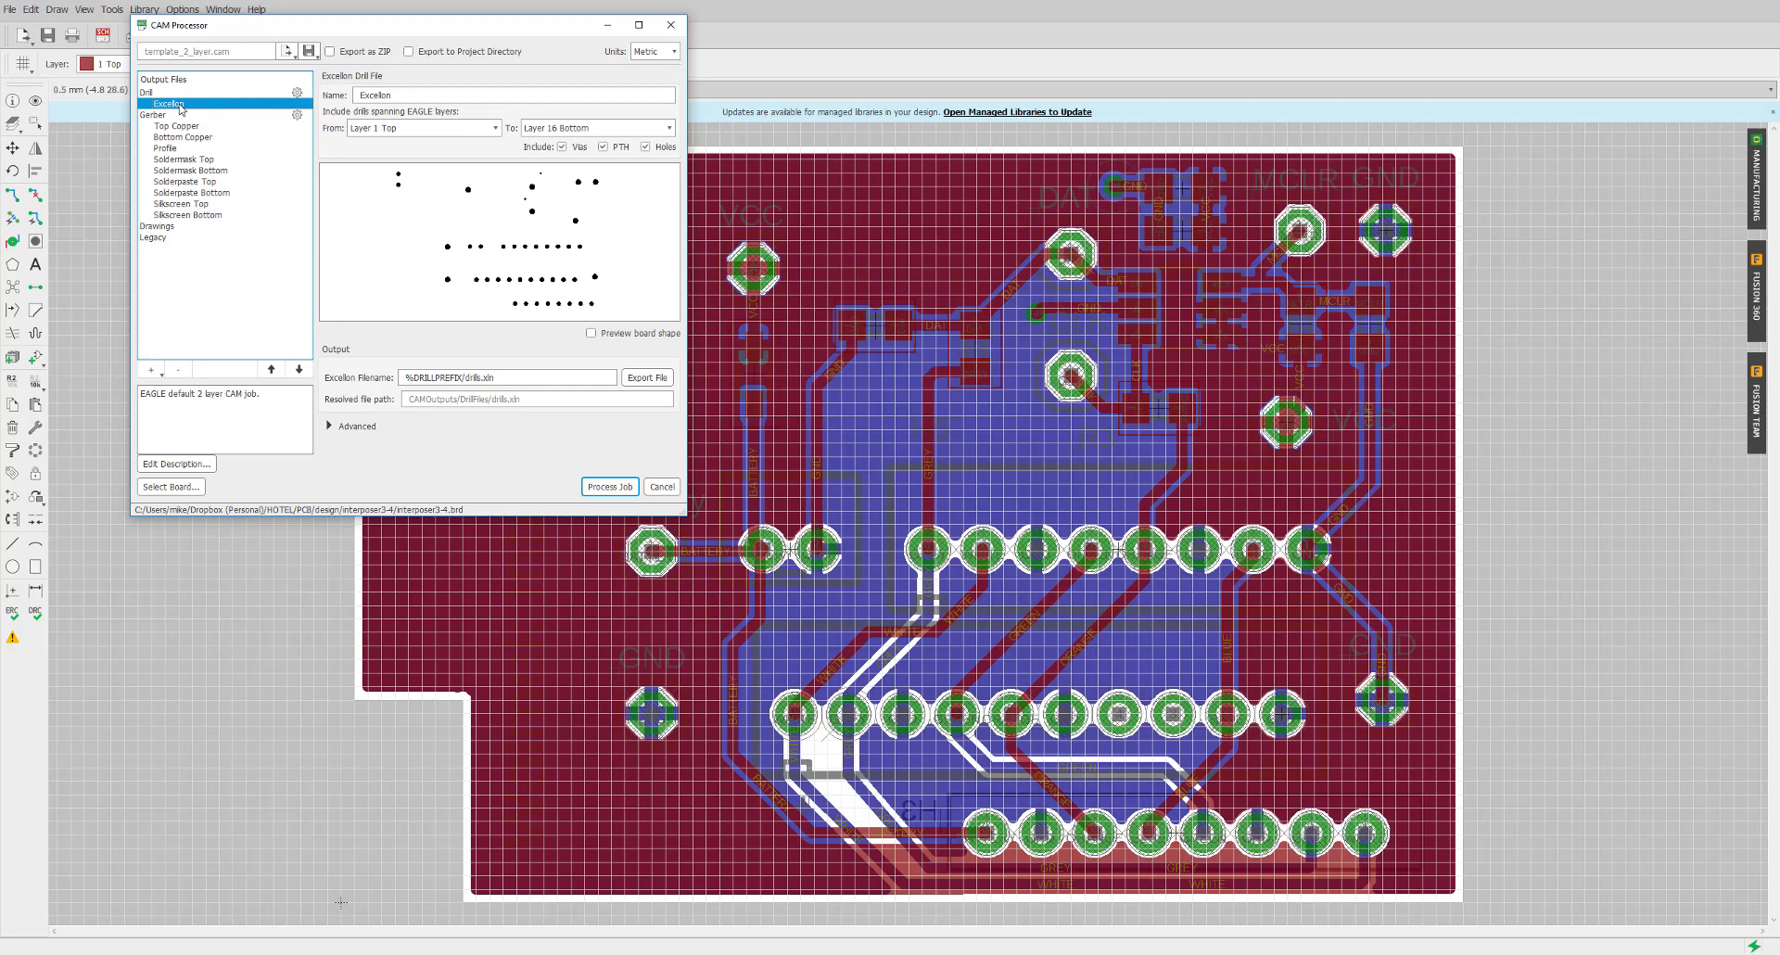
# Review the Gerber options and Bottom Copper layers, ending on Top Copper's copper_top.gbr settings
pyautogui.click(175, 115)
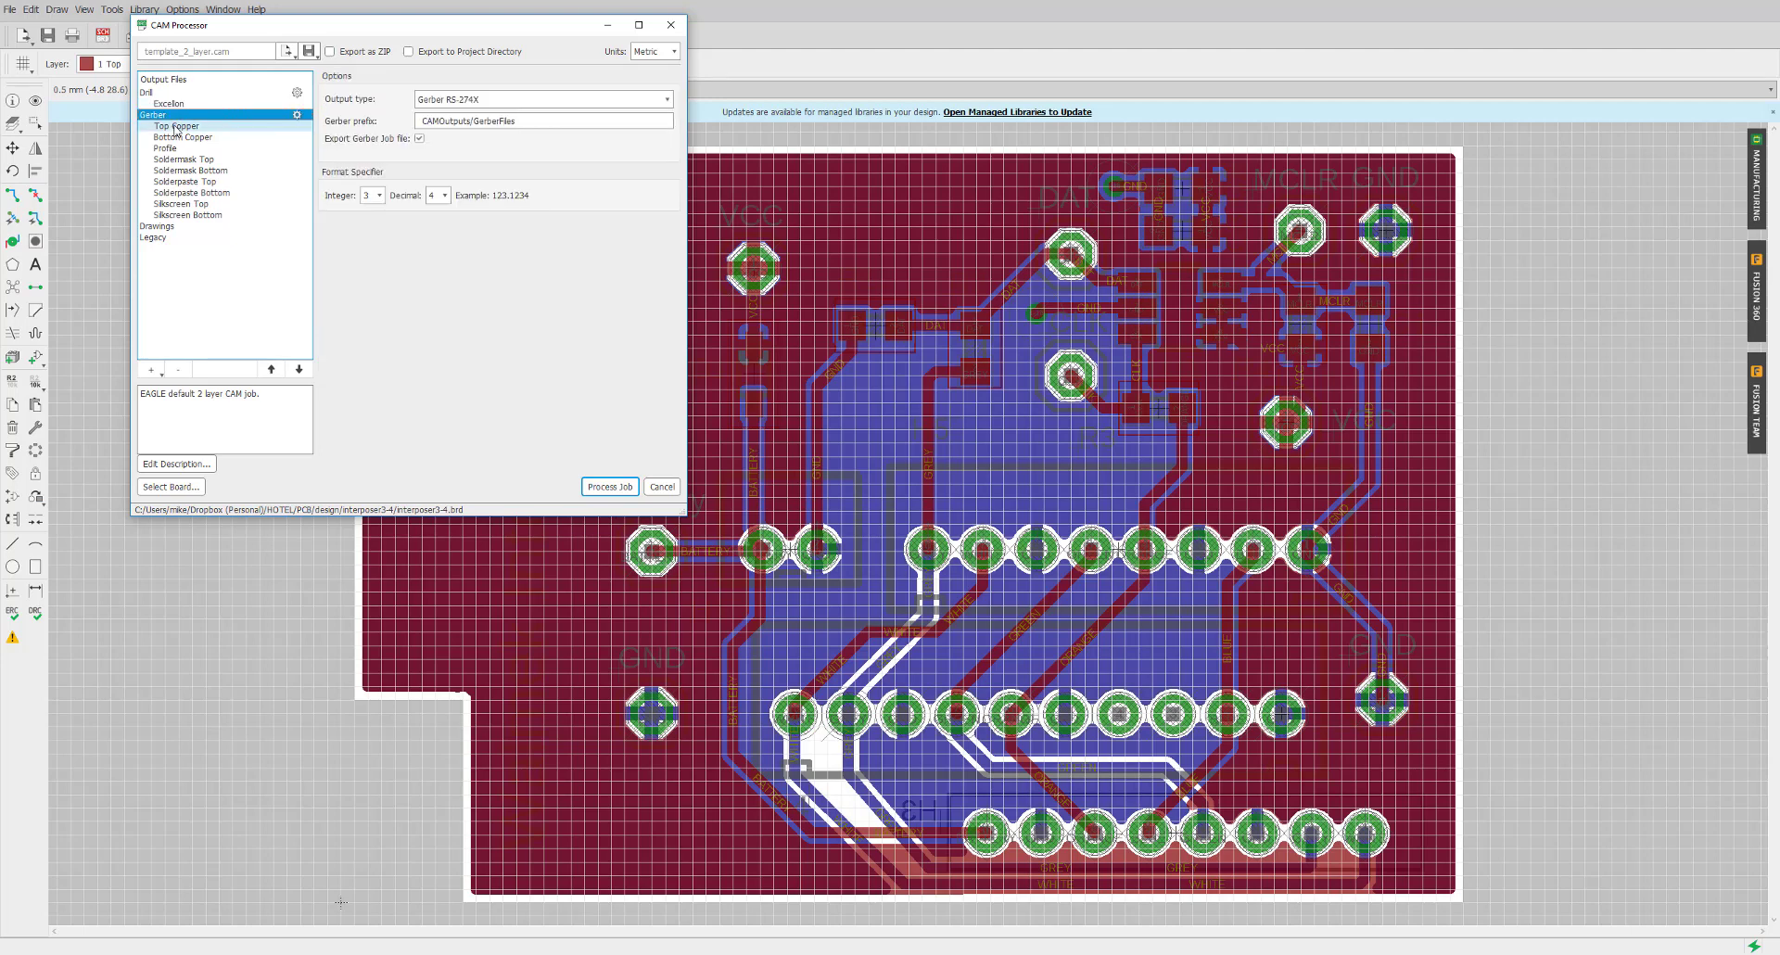
pyautogui.click(176, 127)
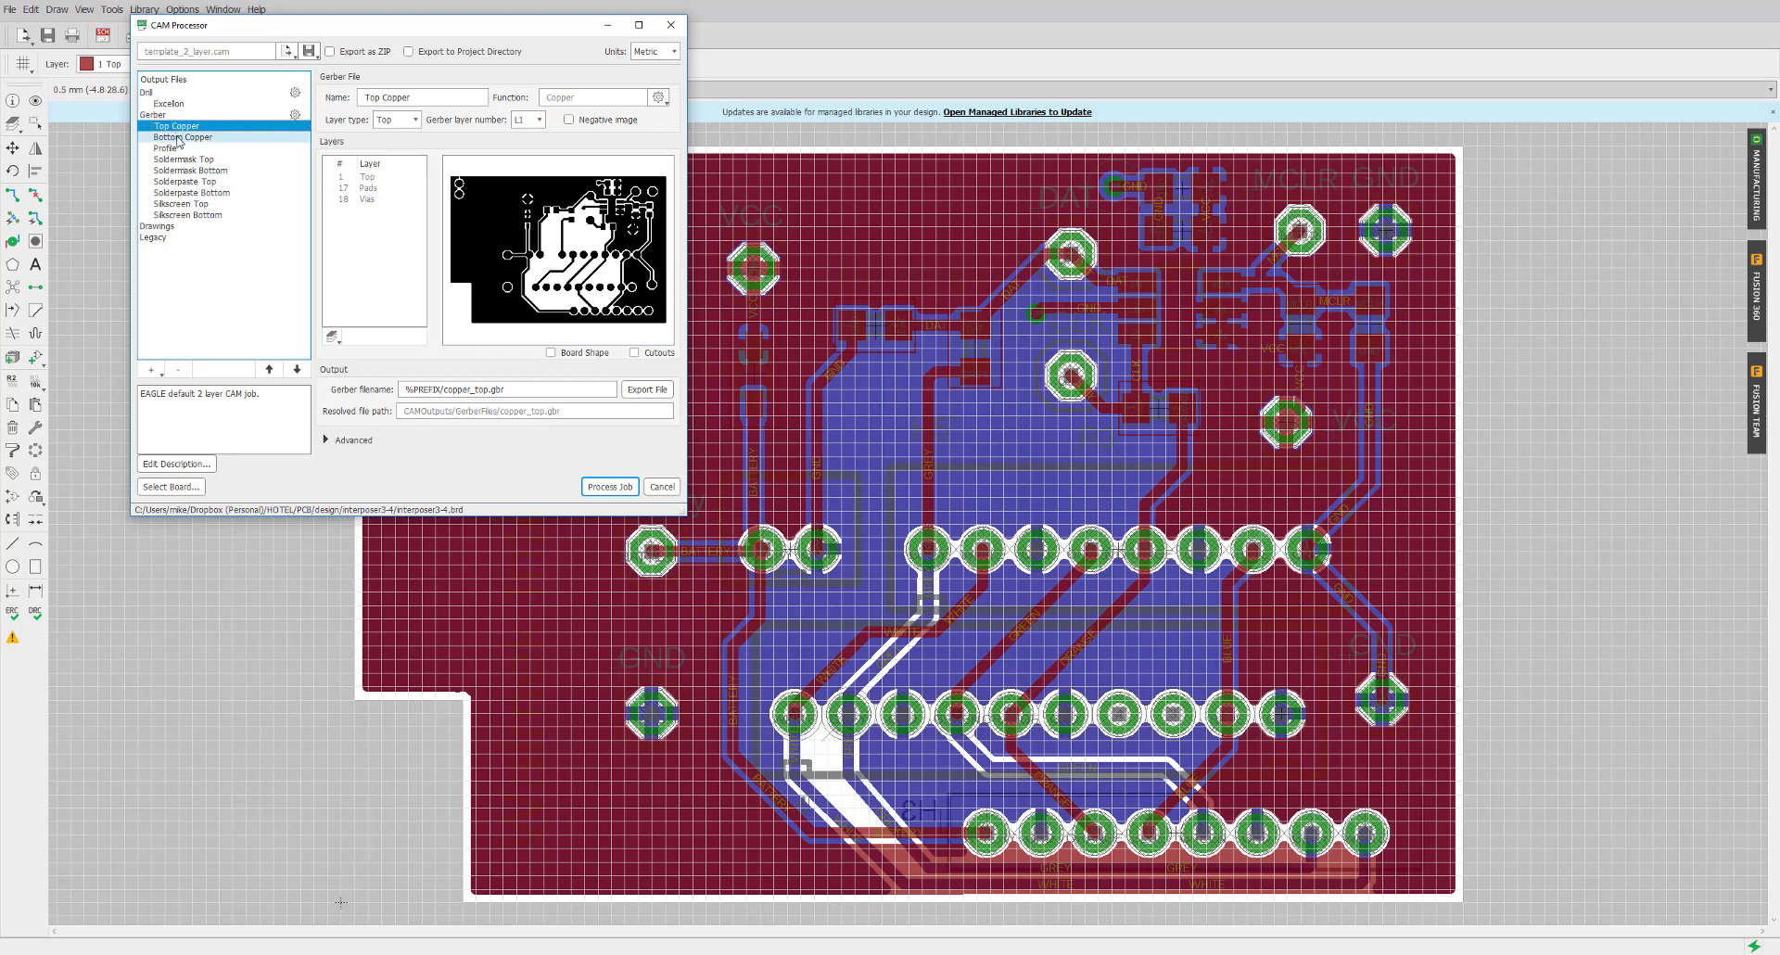
pyautogui.click(179, 137)
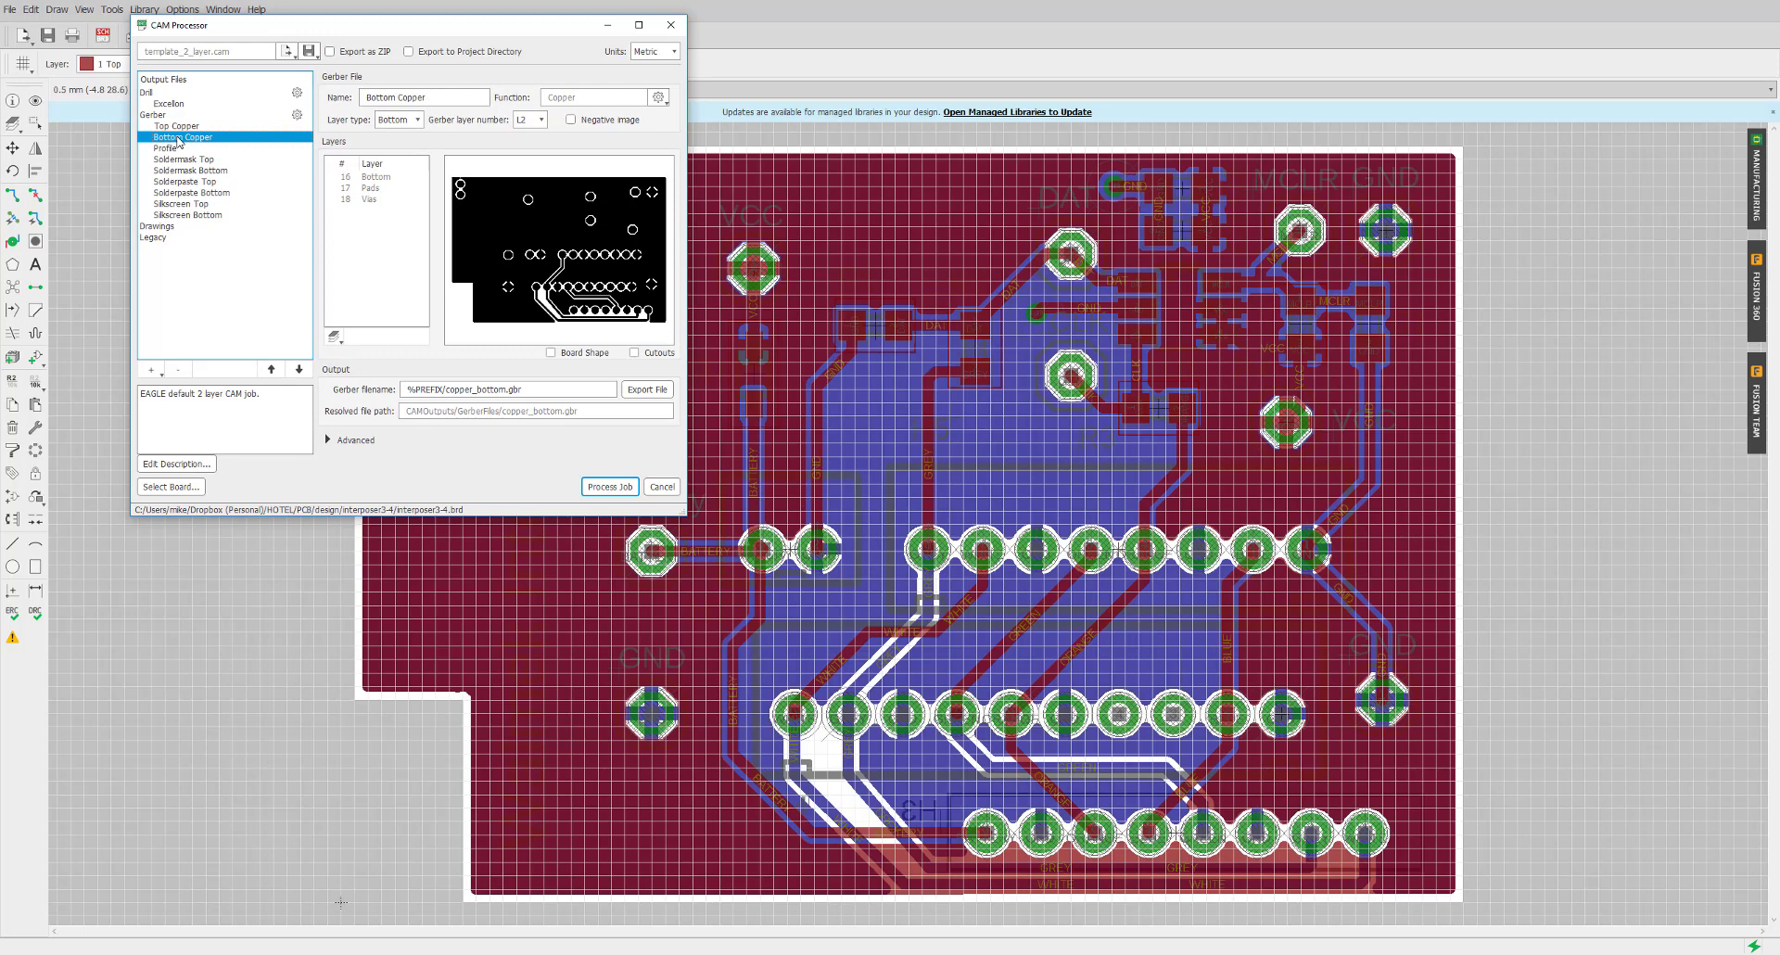
pyautogui.click(180, 127)
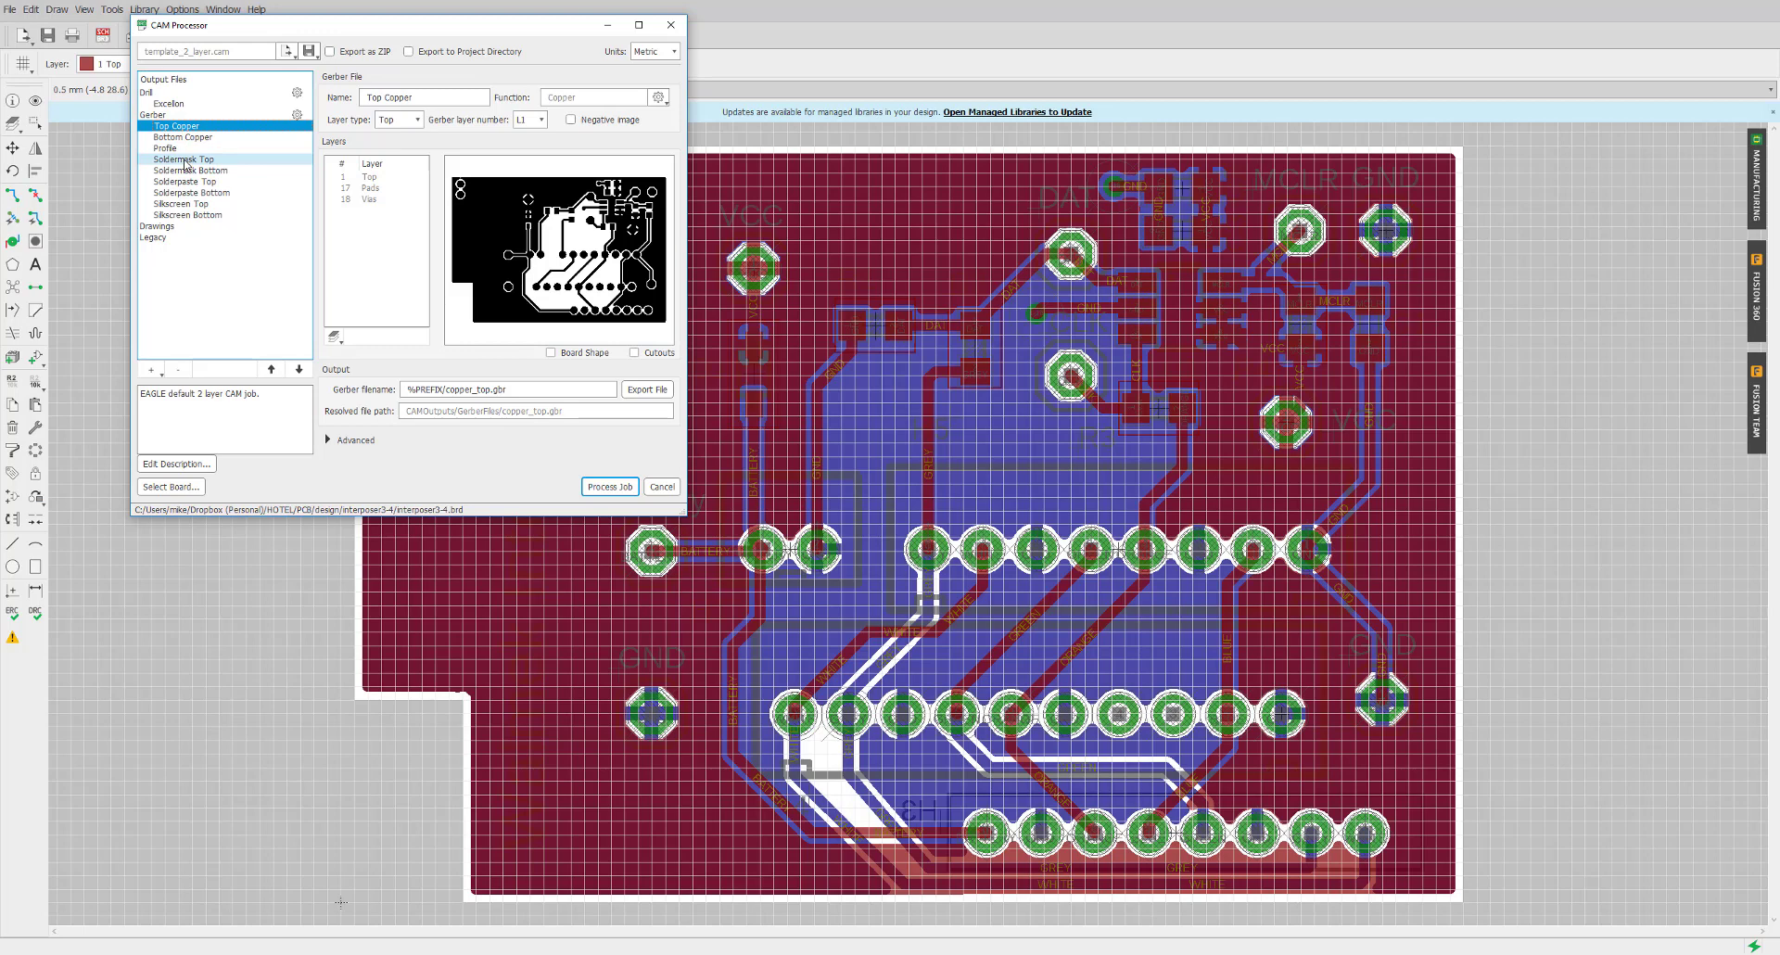
# Inspect Soldermask Top, then Solderpaste Top exporting layer 31 tCream to solderpaste_top.gbr
pyautogui.click(186, 164)
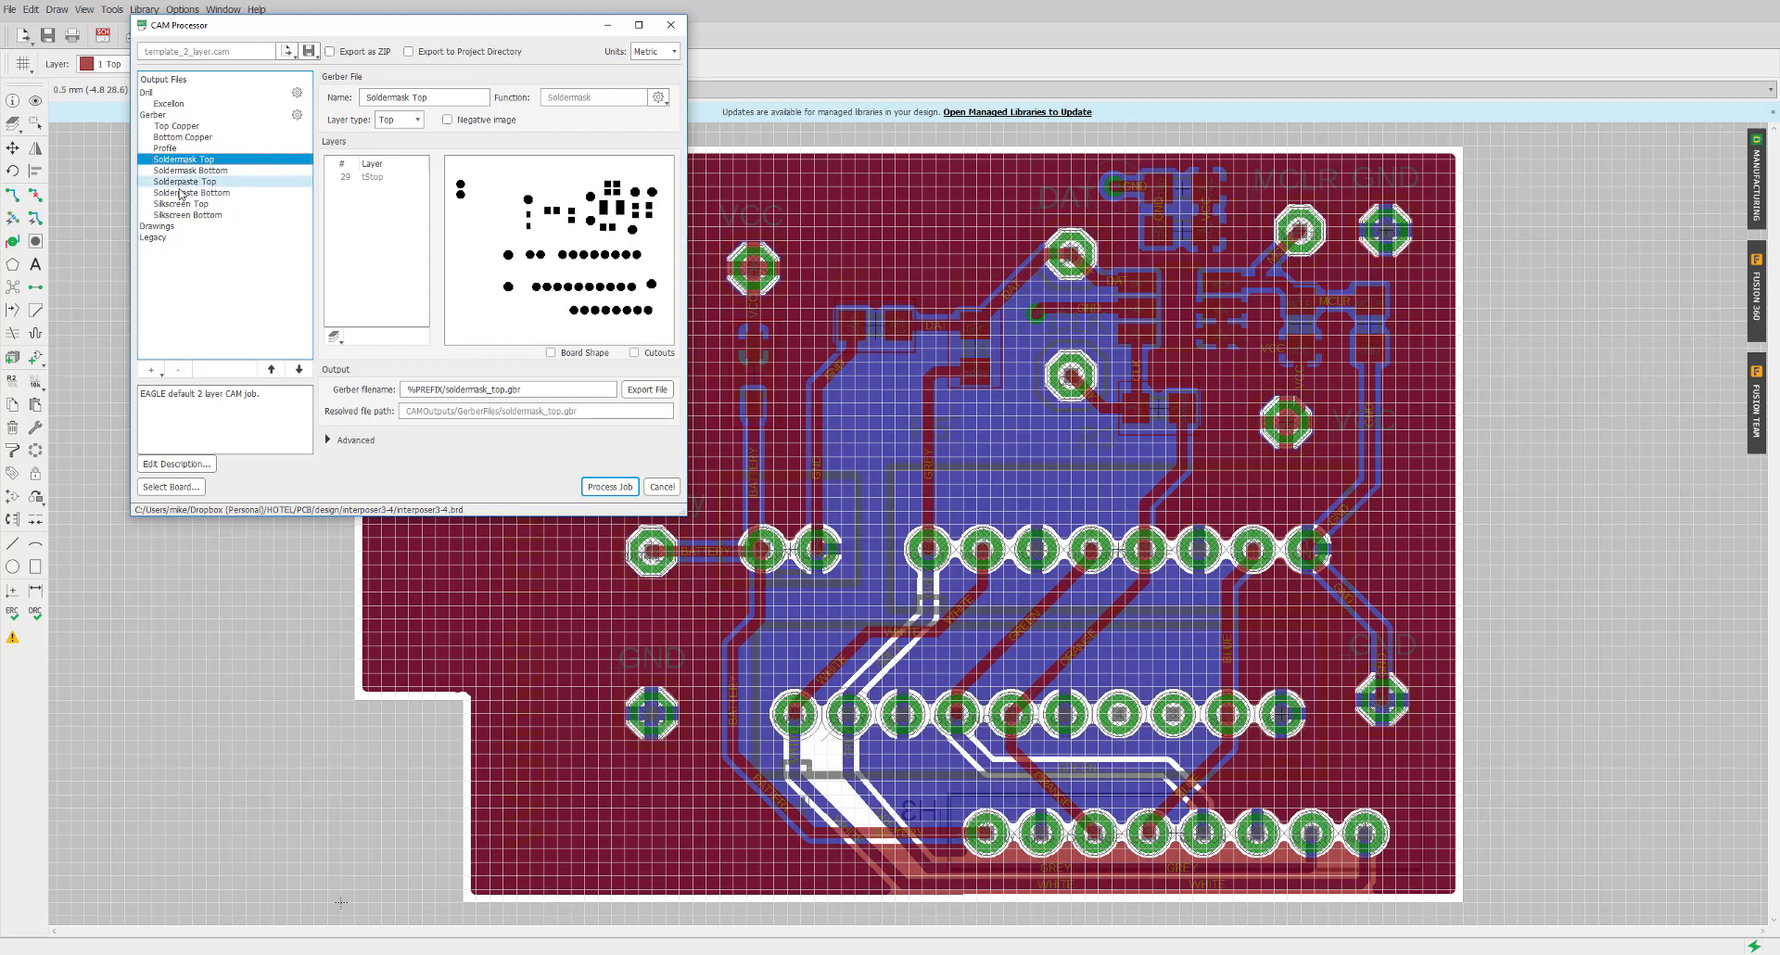
pyautogui.click(185, 188)
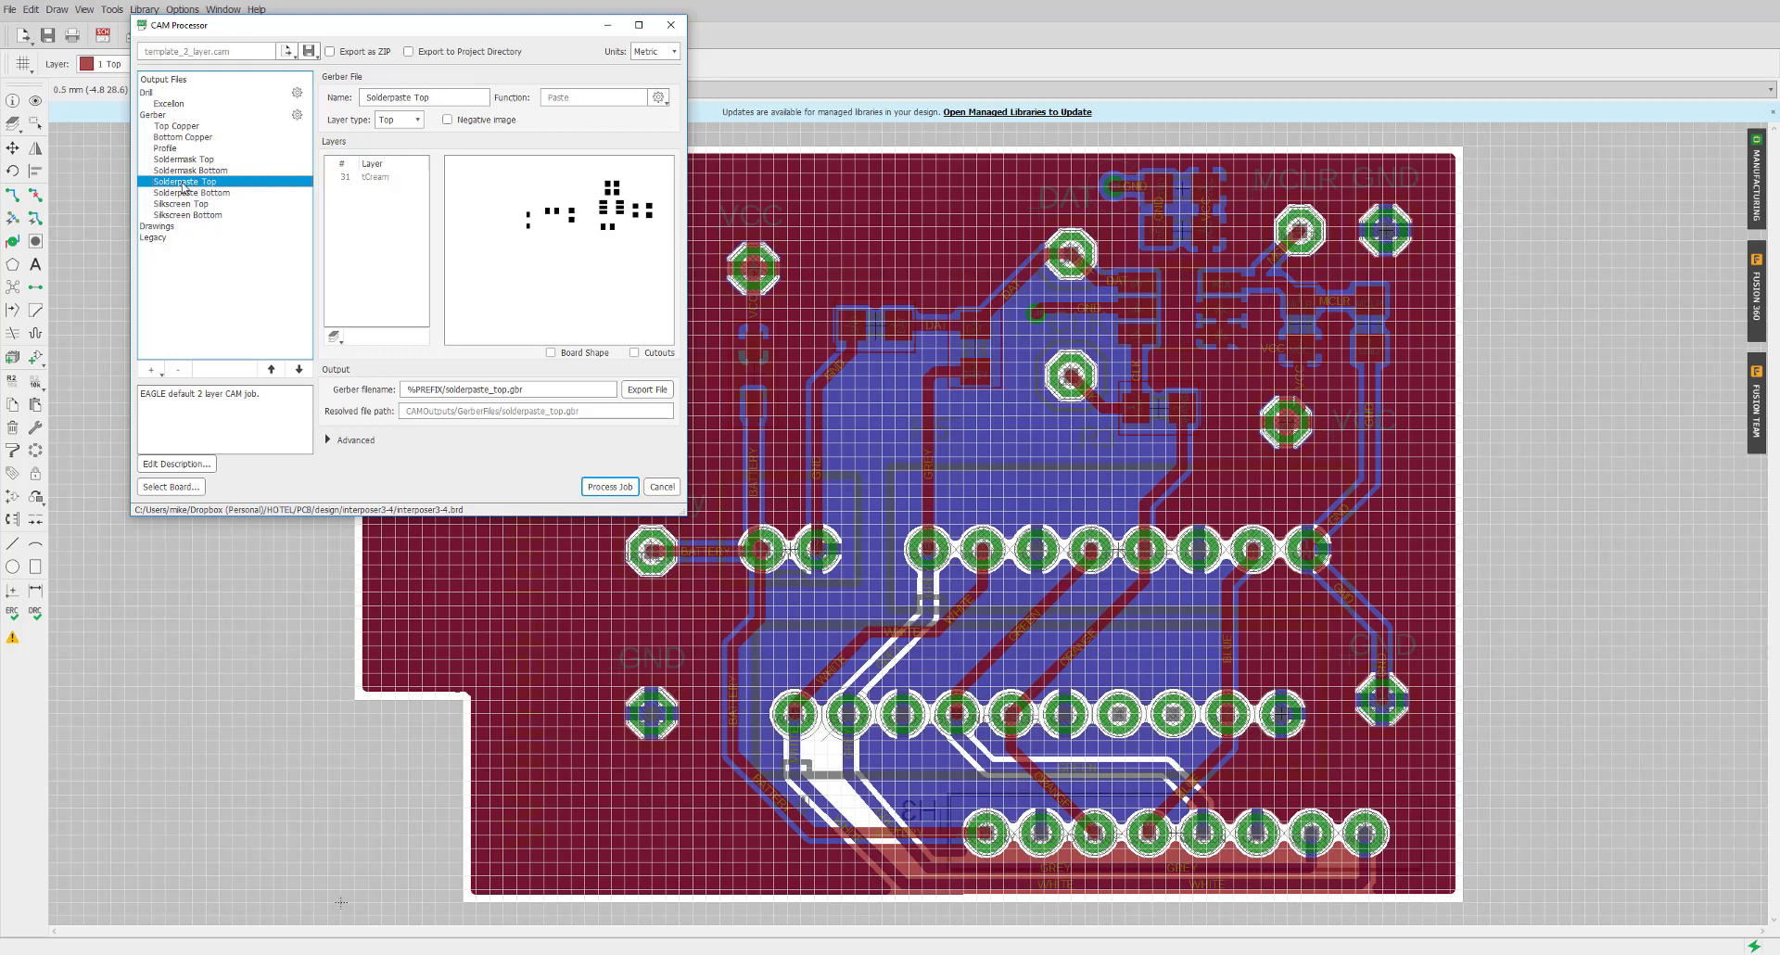
# Check the Silkscreen Top and Silkscreen Bottom outputs, then return to Top Copper
pyautogui.click(190, 205)
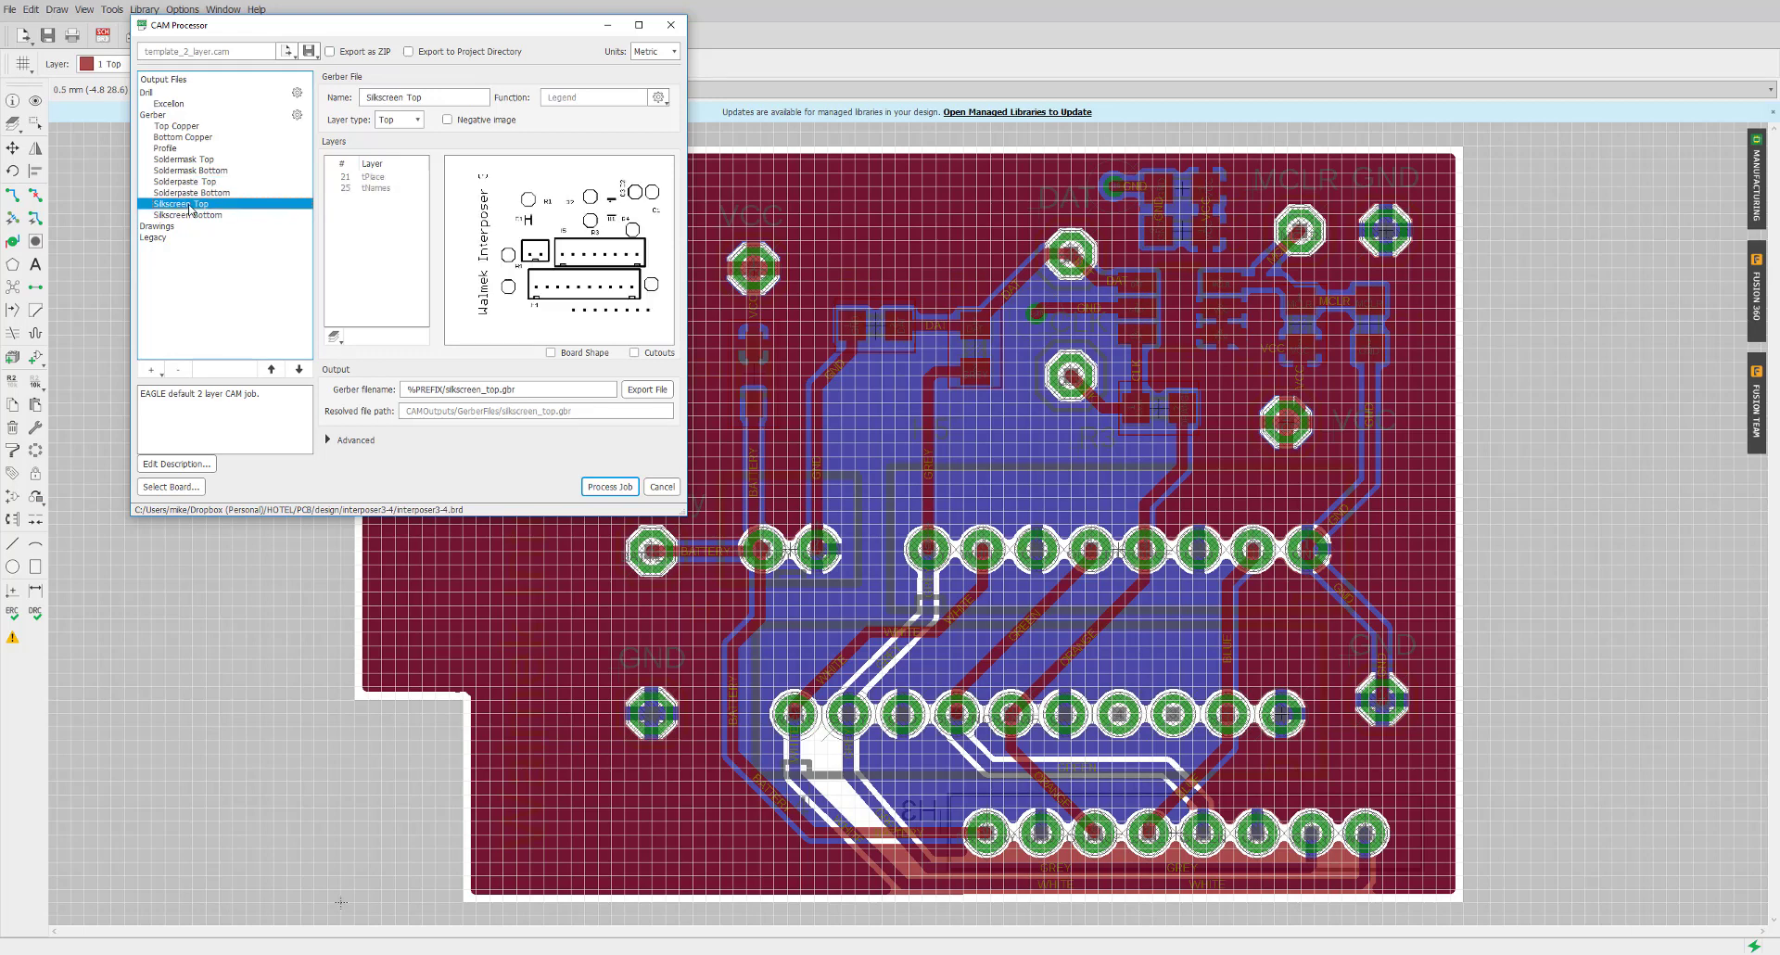
pyautogui.click(191, 215)
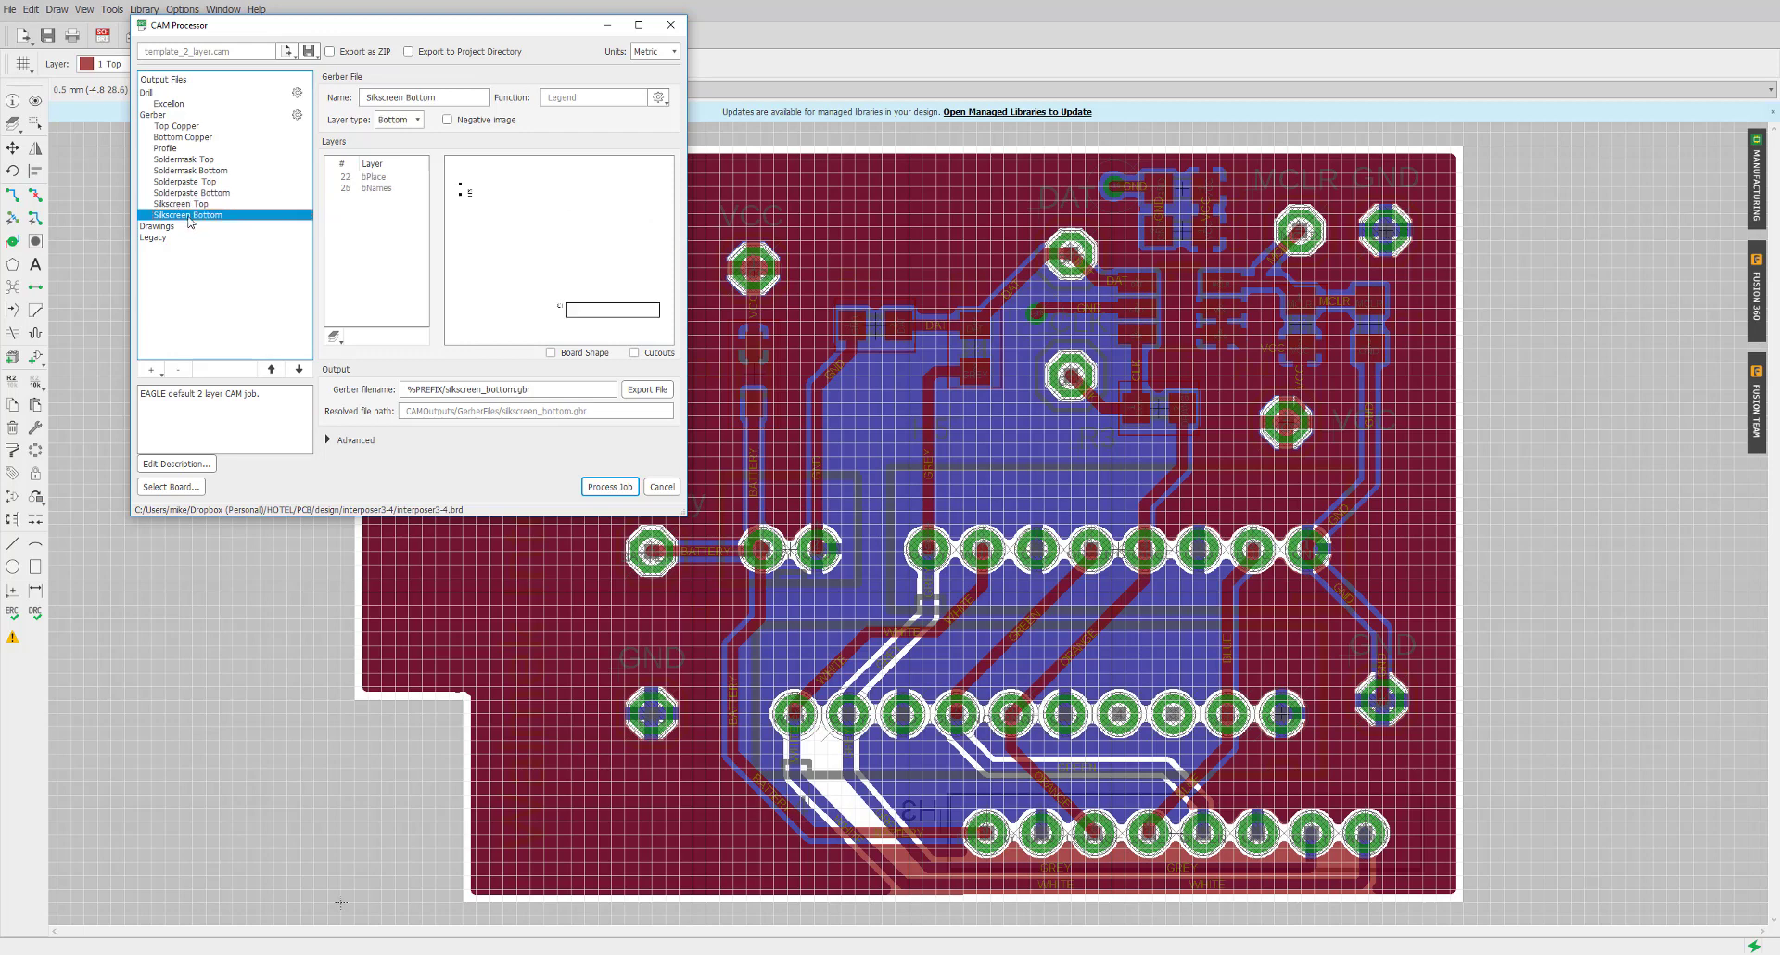
pyautogui.click(192, 208)
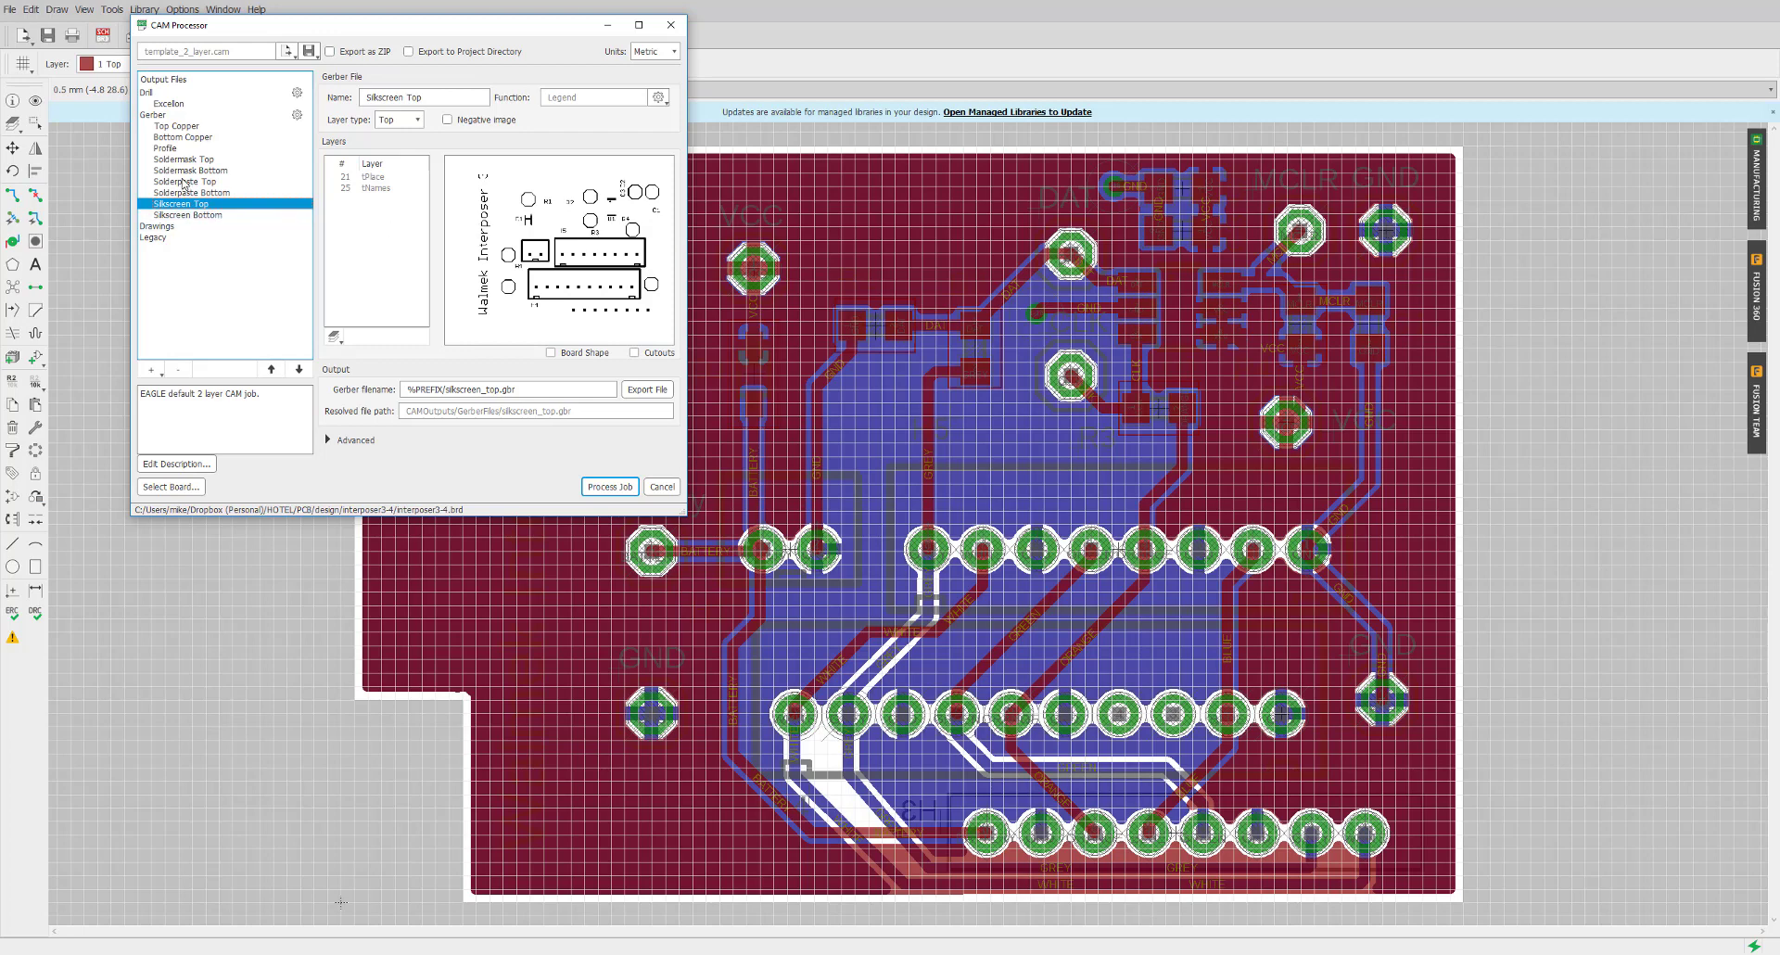
pyautogui.click(180, 131)
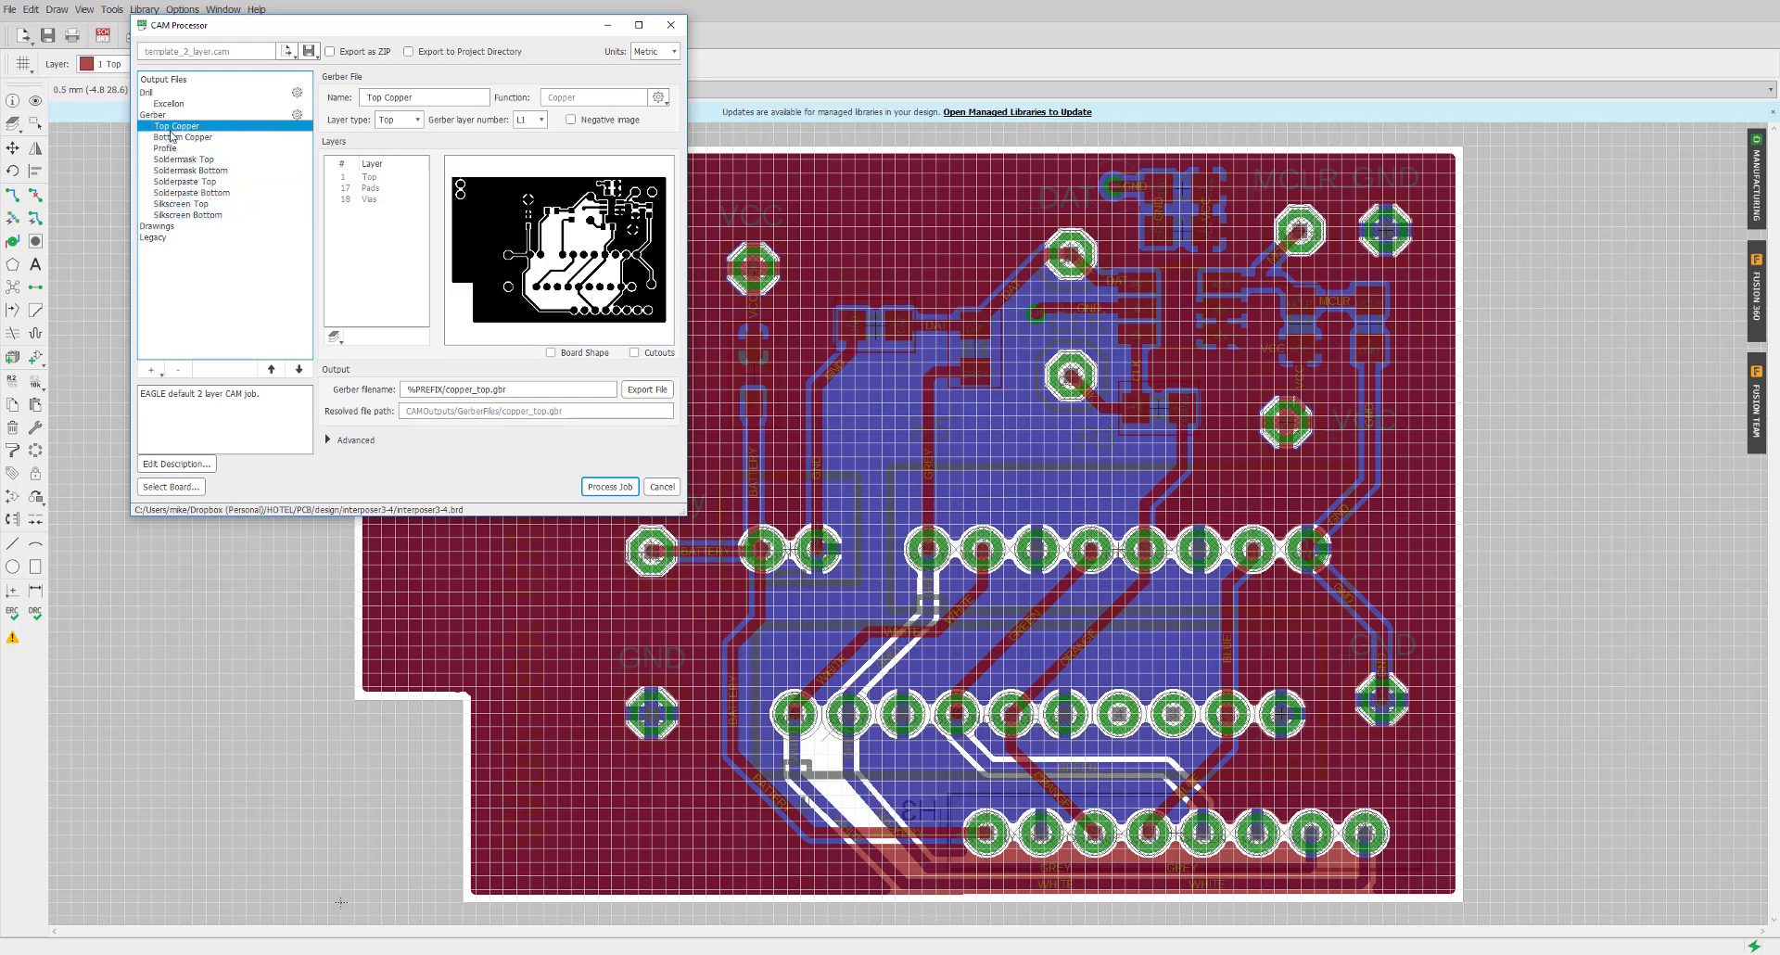
pyautogui.click(176, 138)
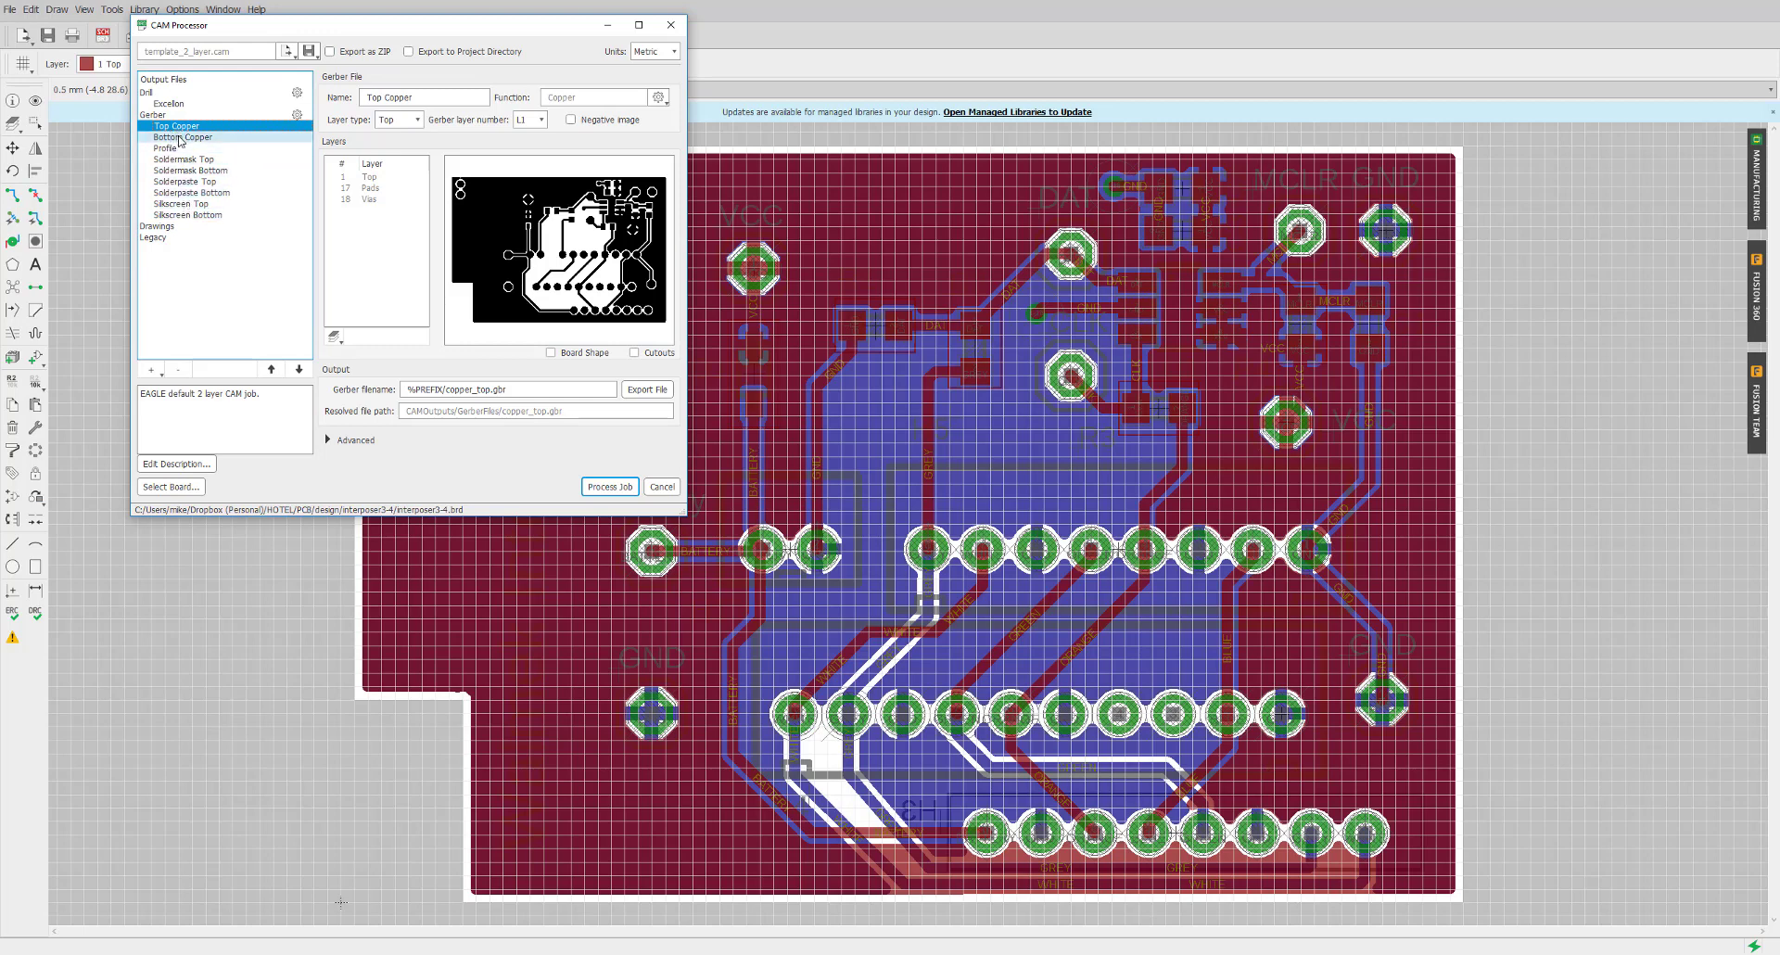
pyautogui.click(177, 150)
pyautogui.click(180, 160)
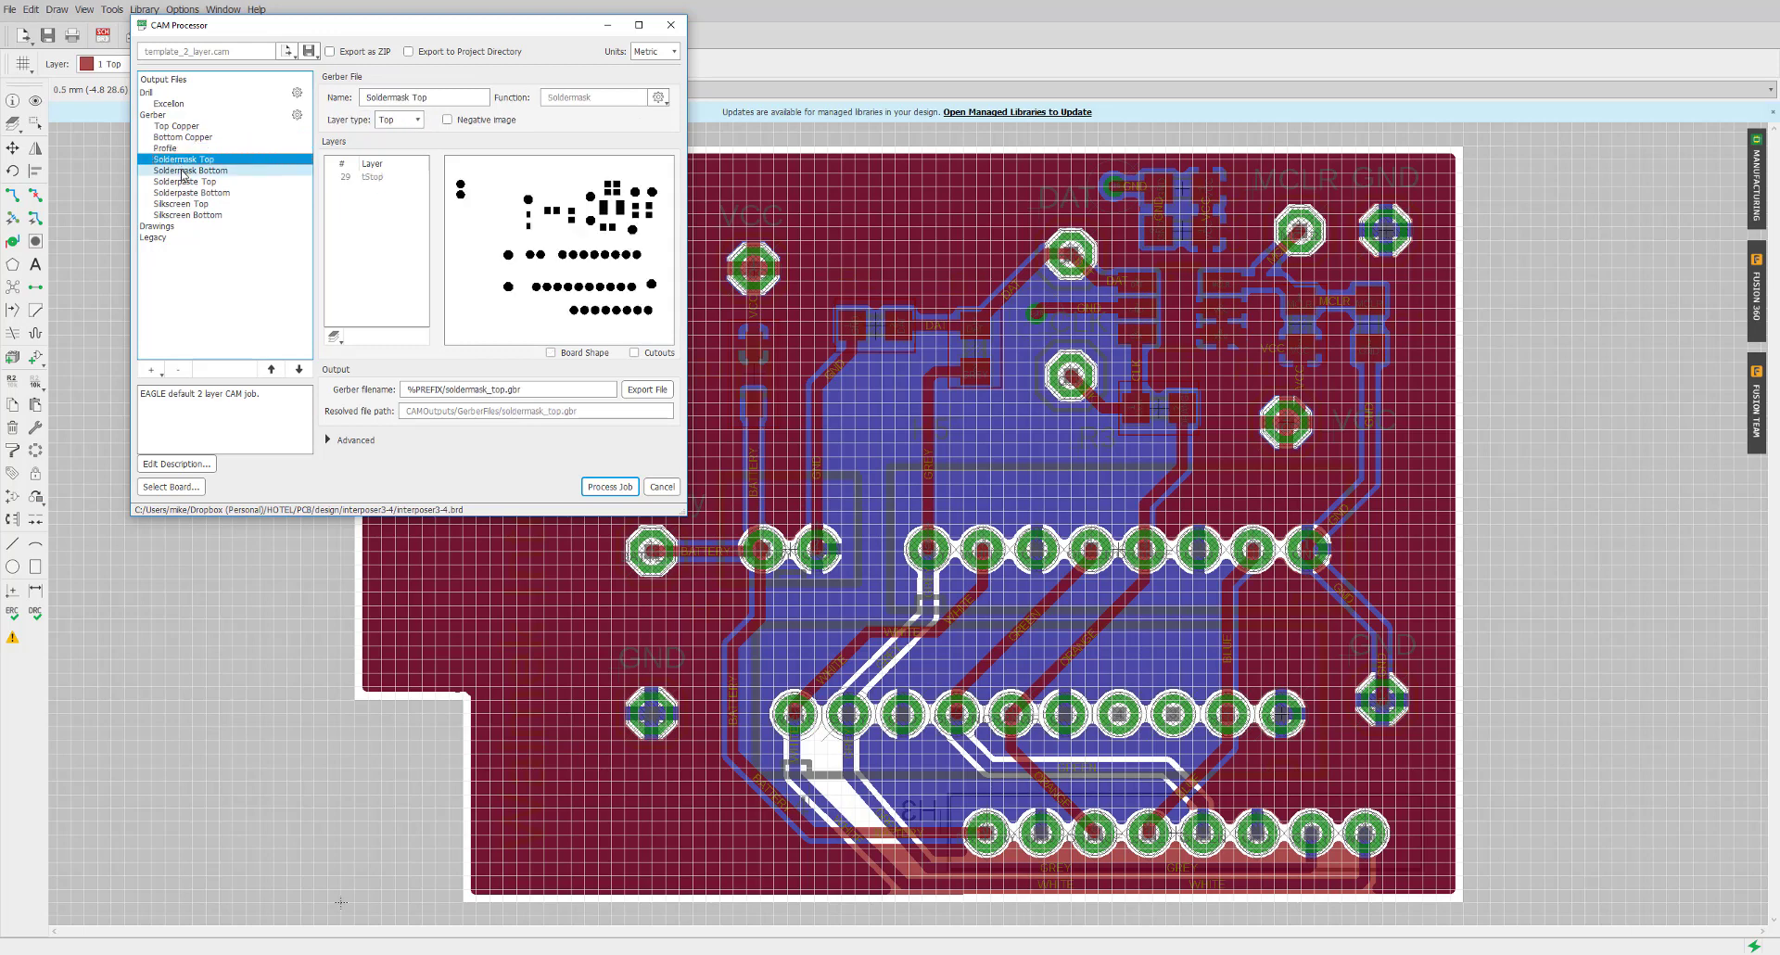
pyautogui.click(181, 171)
pyautogui.click(181, 182)
pyautogui.click(180, 205)
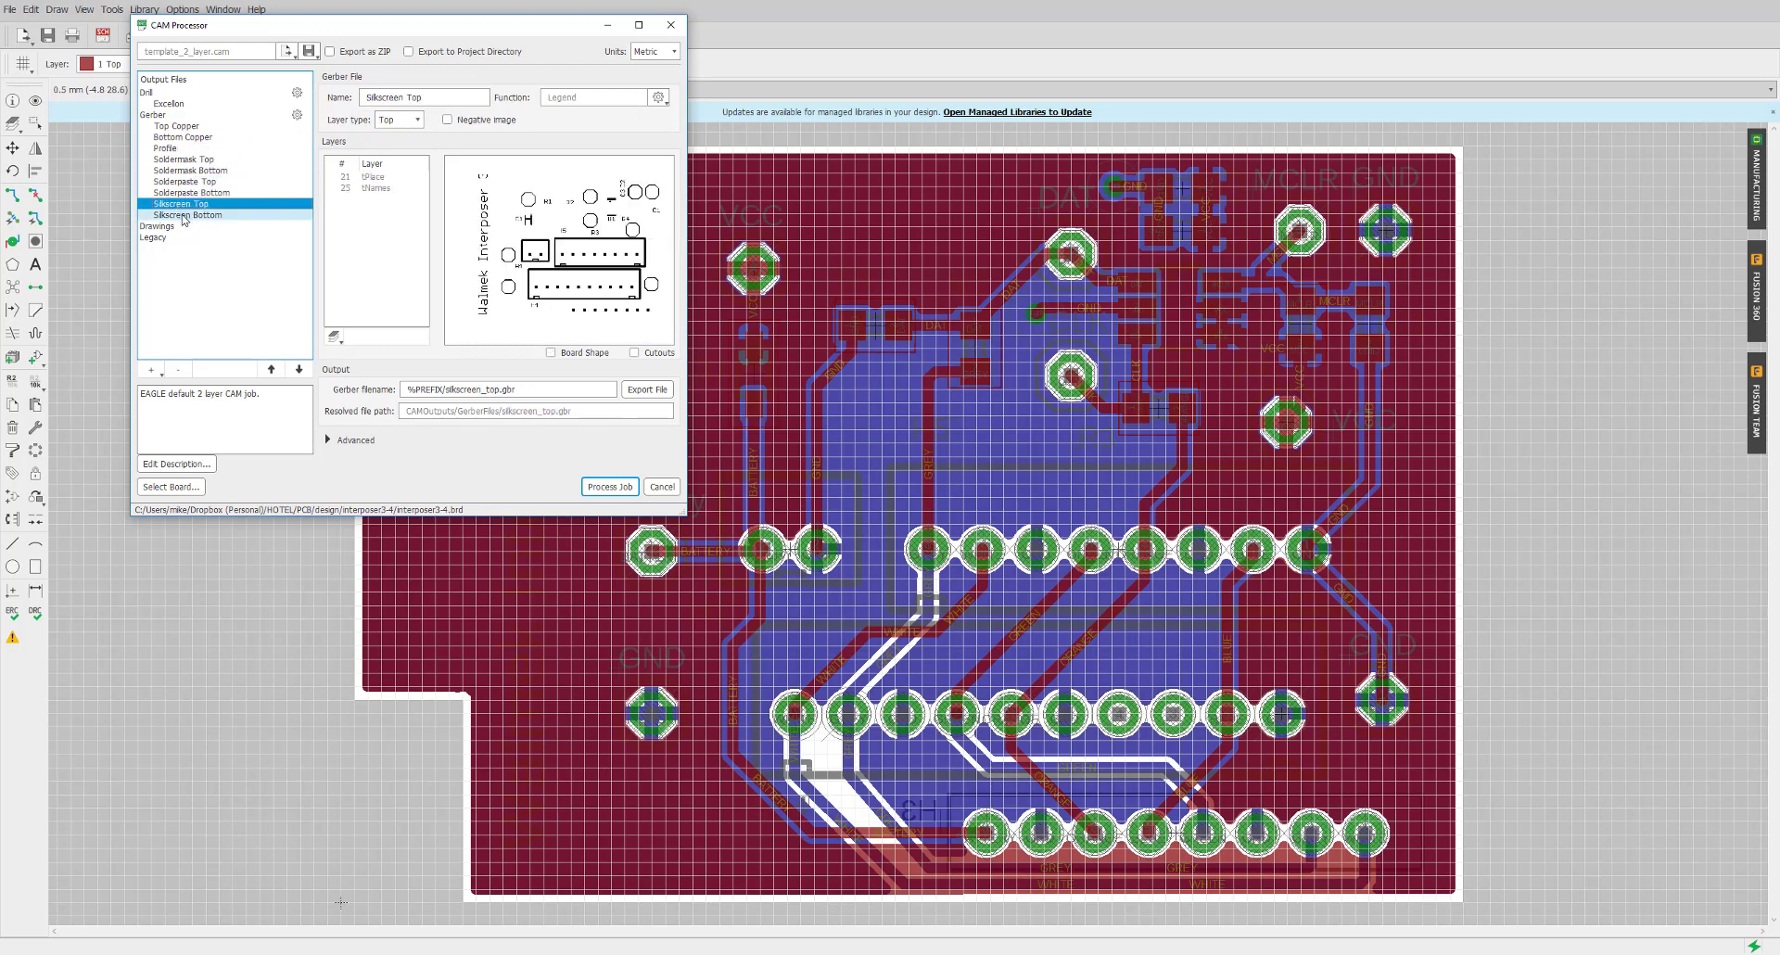
pyautogui.click(169, 127)
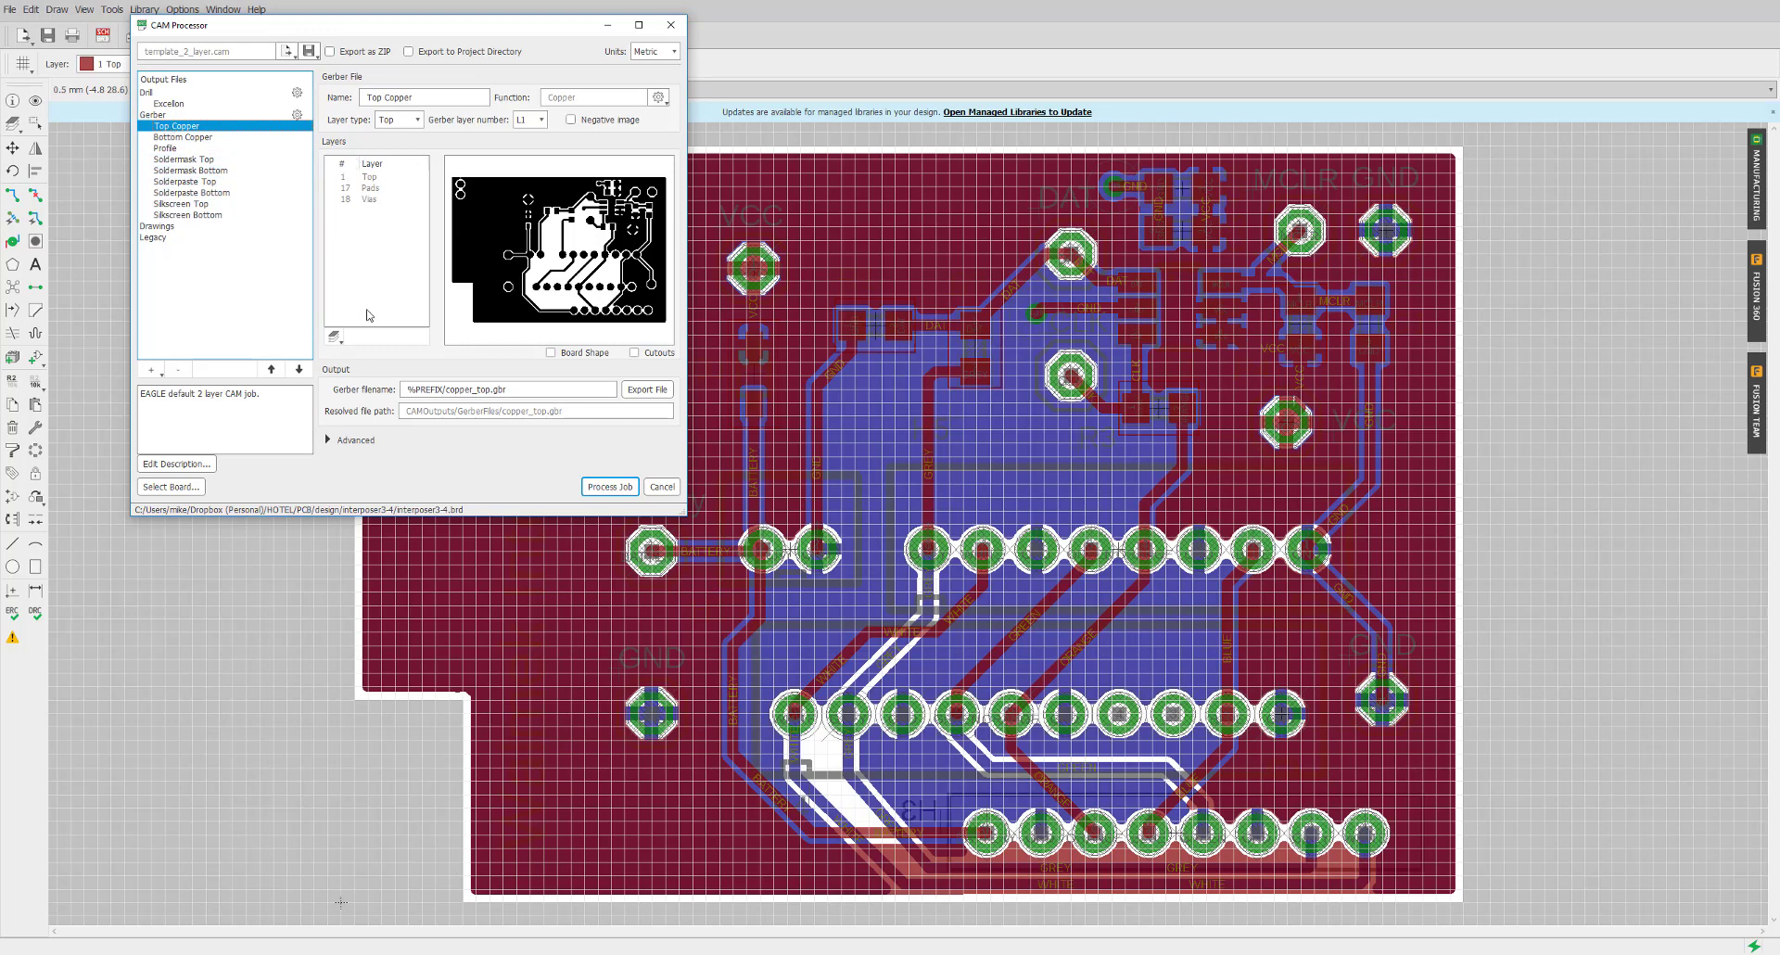
pyautogui.click(189, 138)
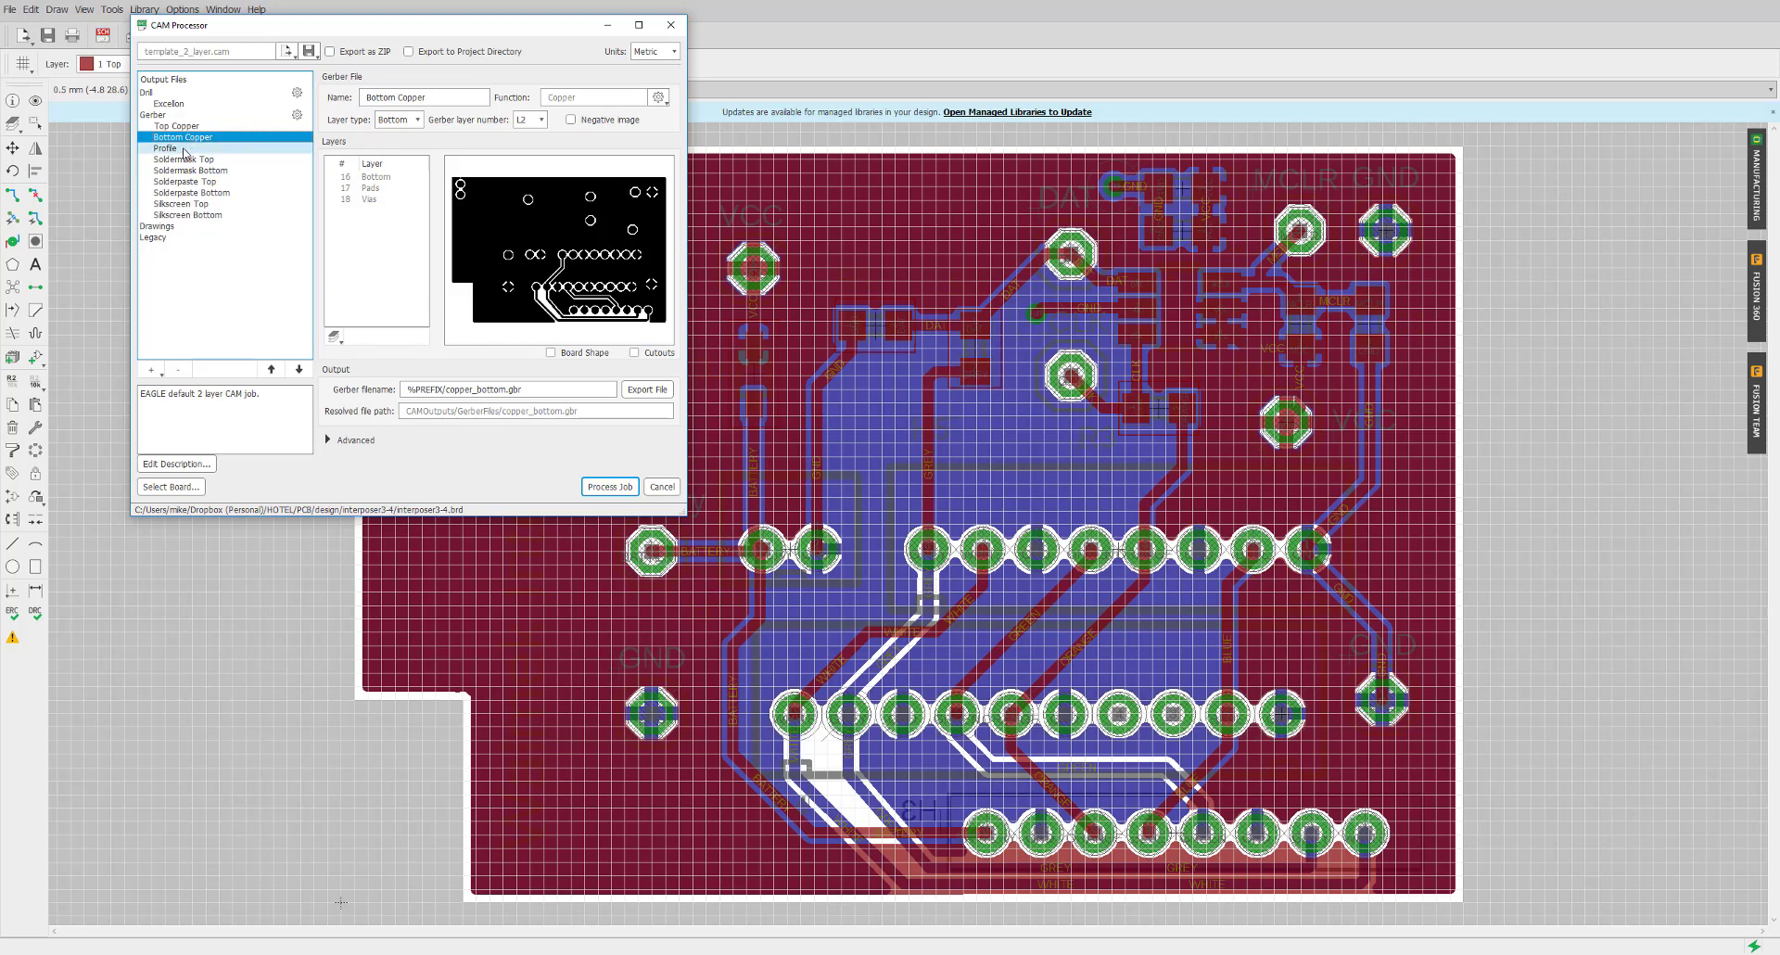
pyautogui.click(184, 126)
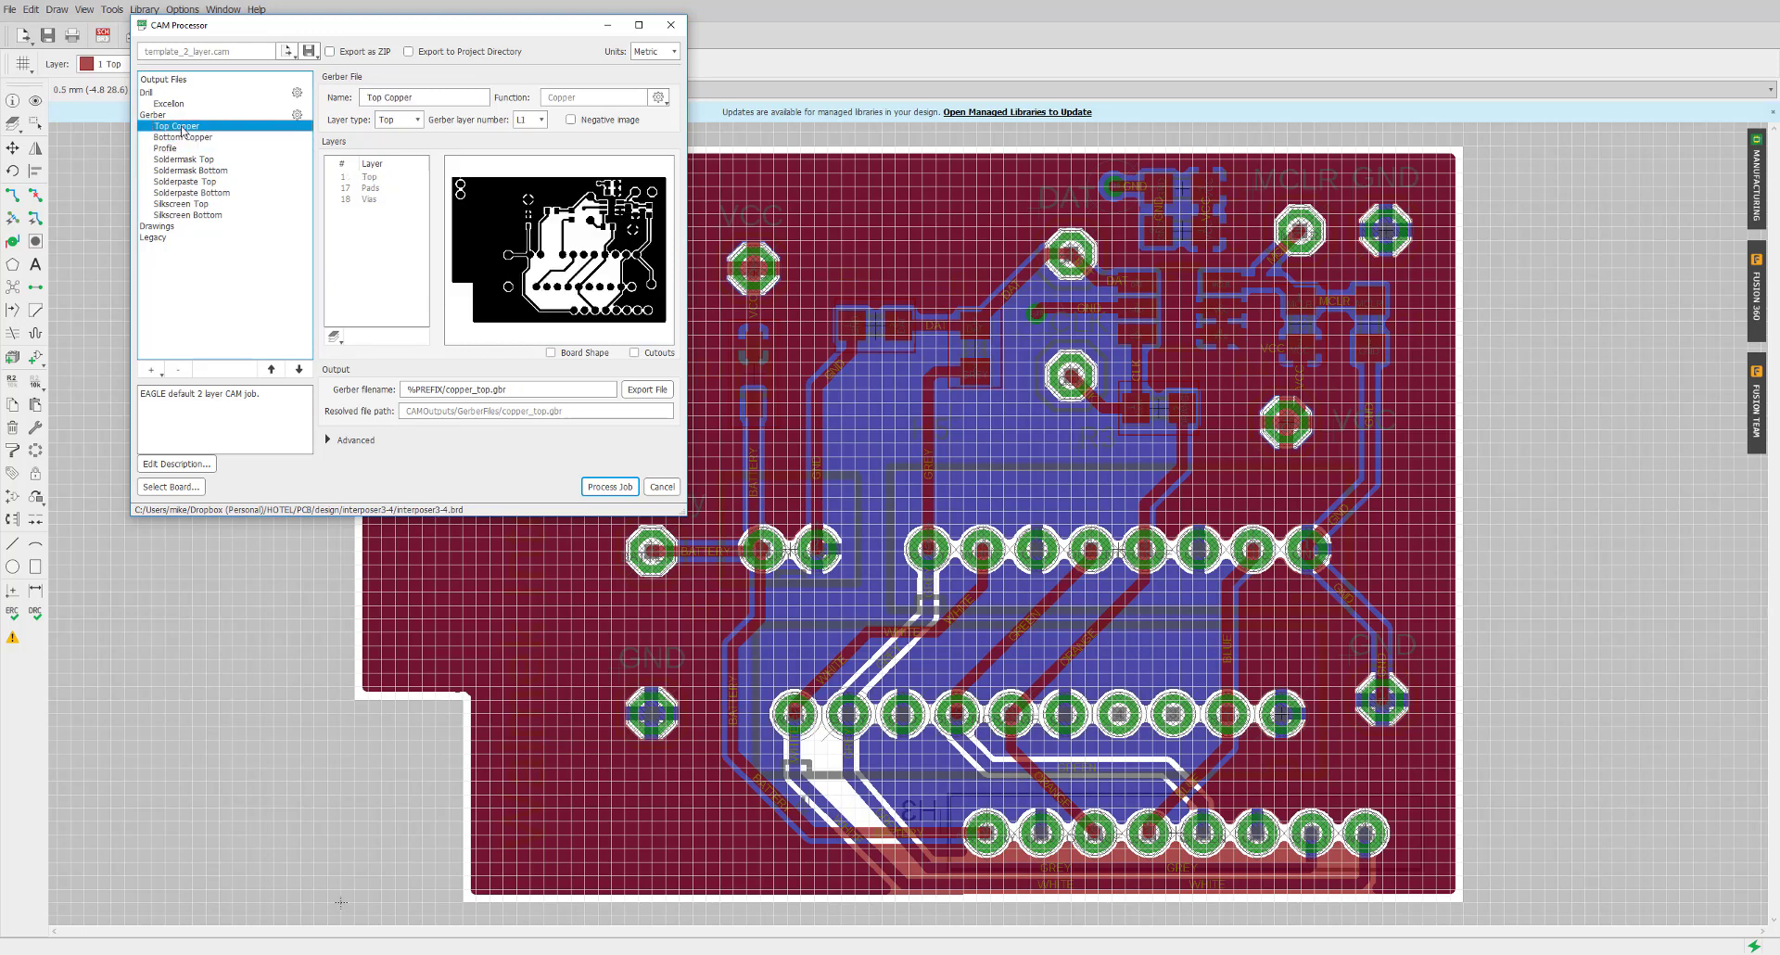
# Add layer 20 Dimension to the Top Copper Gerber output's layers
pyautogui.click(332, 338)
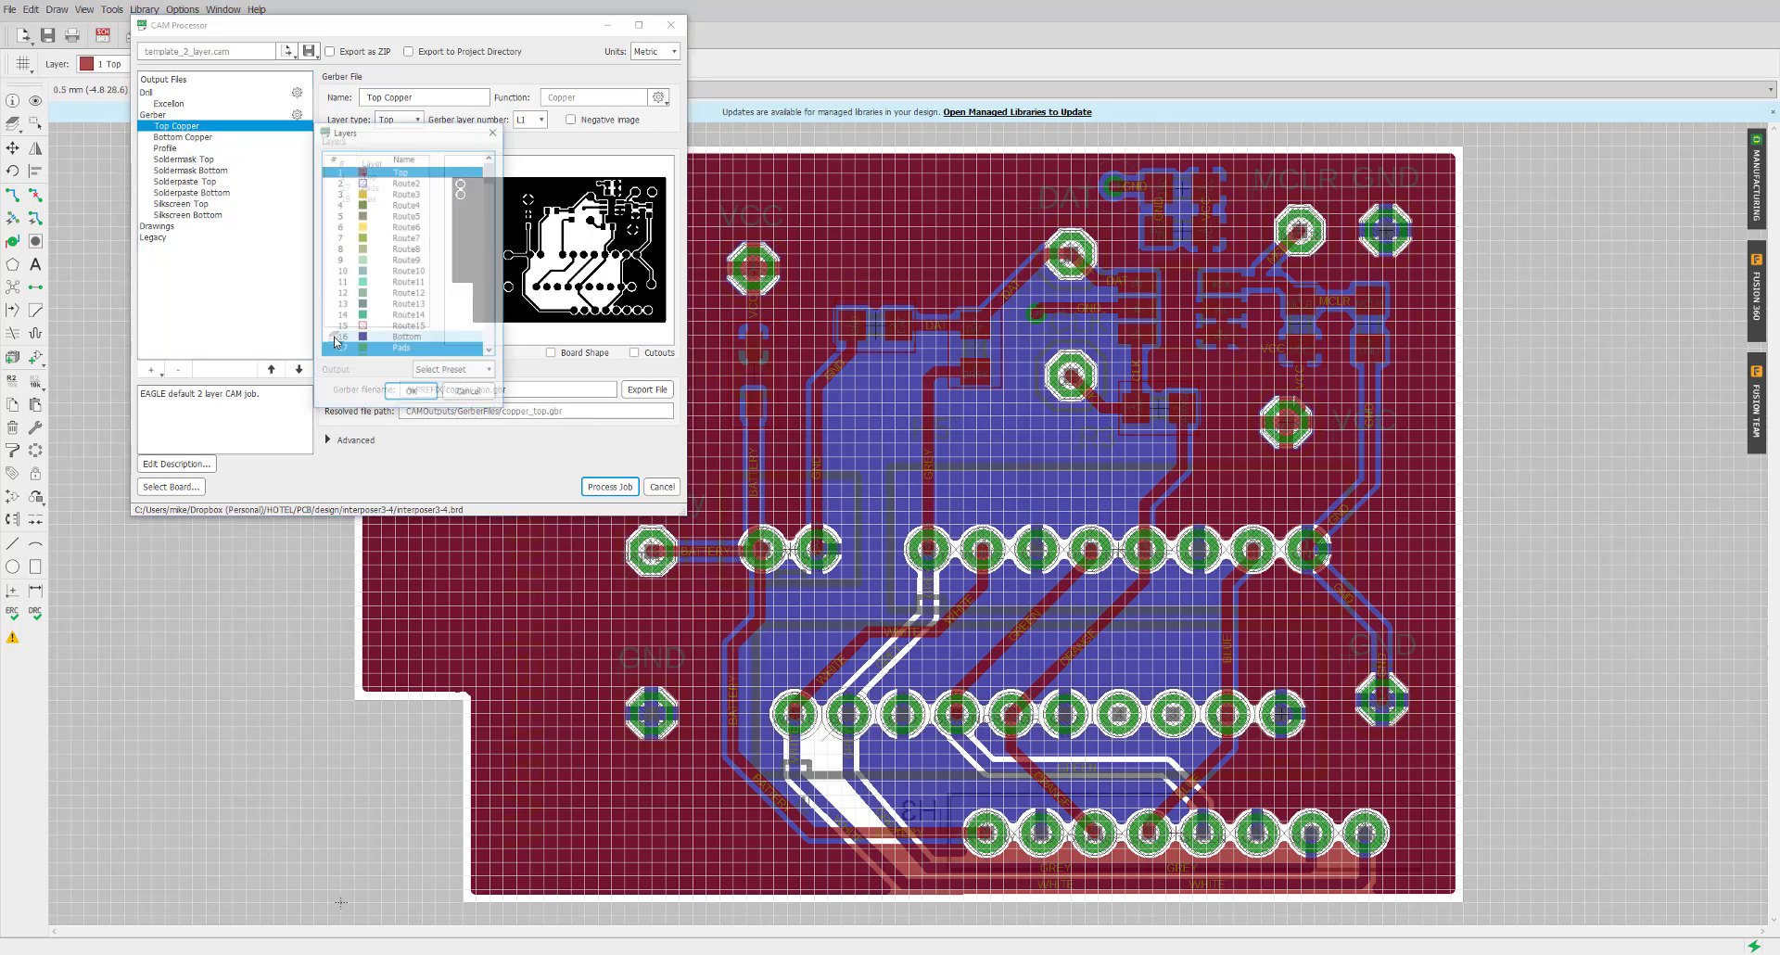
pyautogui.scroll(-2, 415, 301)
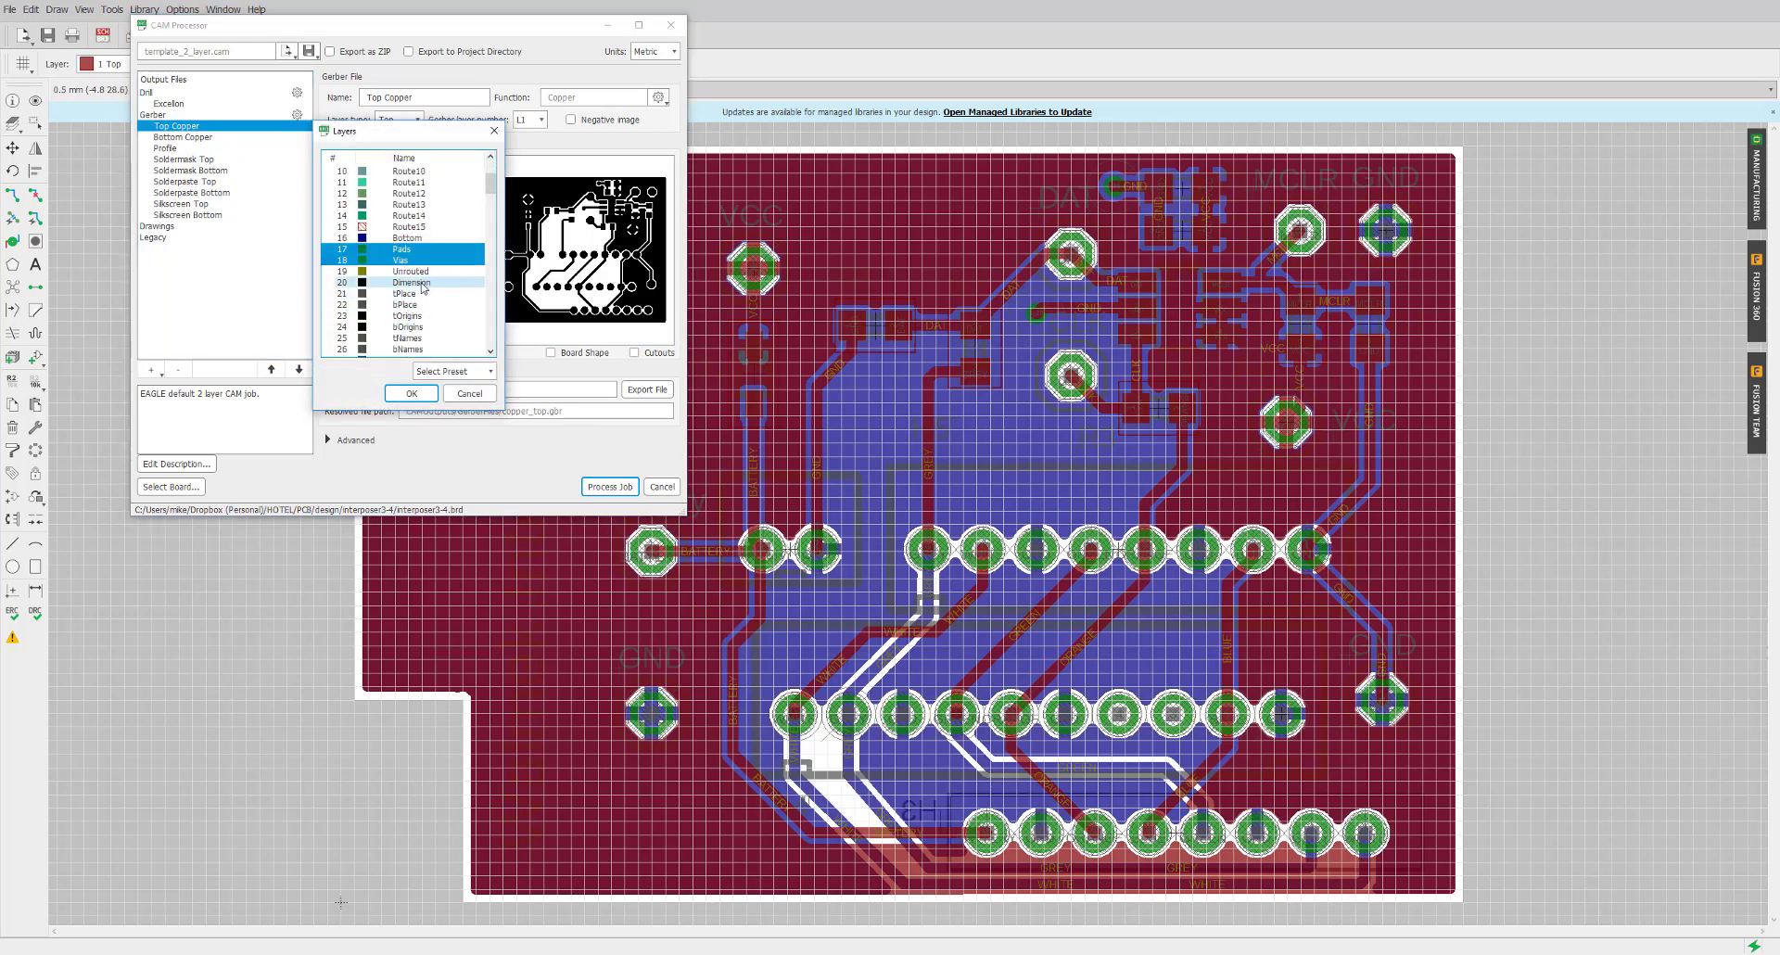
pyautogui.keyDown('ctrl'); pyautogui.click(411, 282); pyautogui.keyUp('ctrl')
pyautogui.click(415, 392)
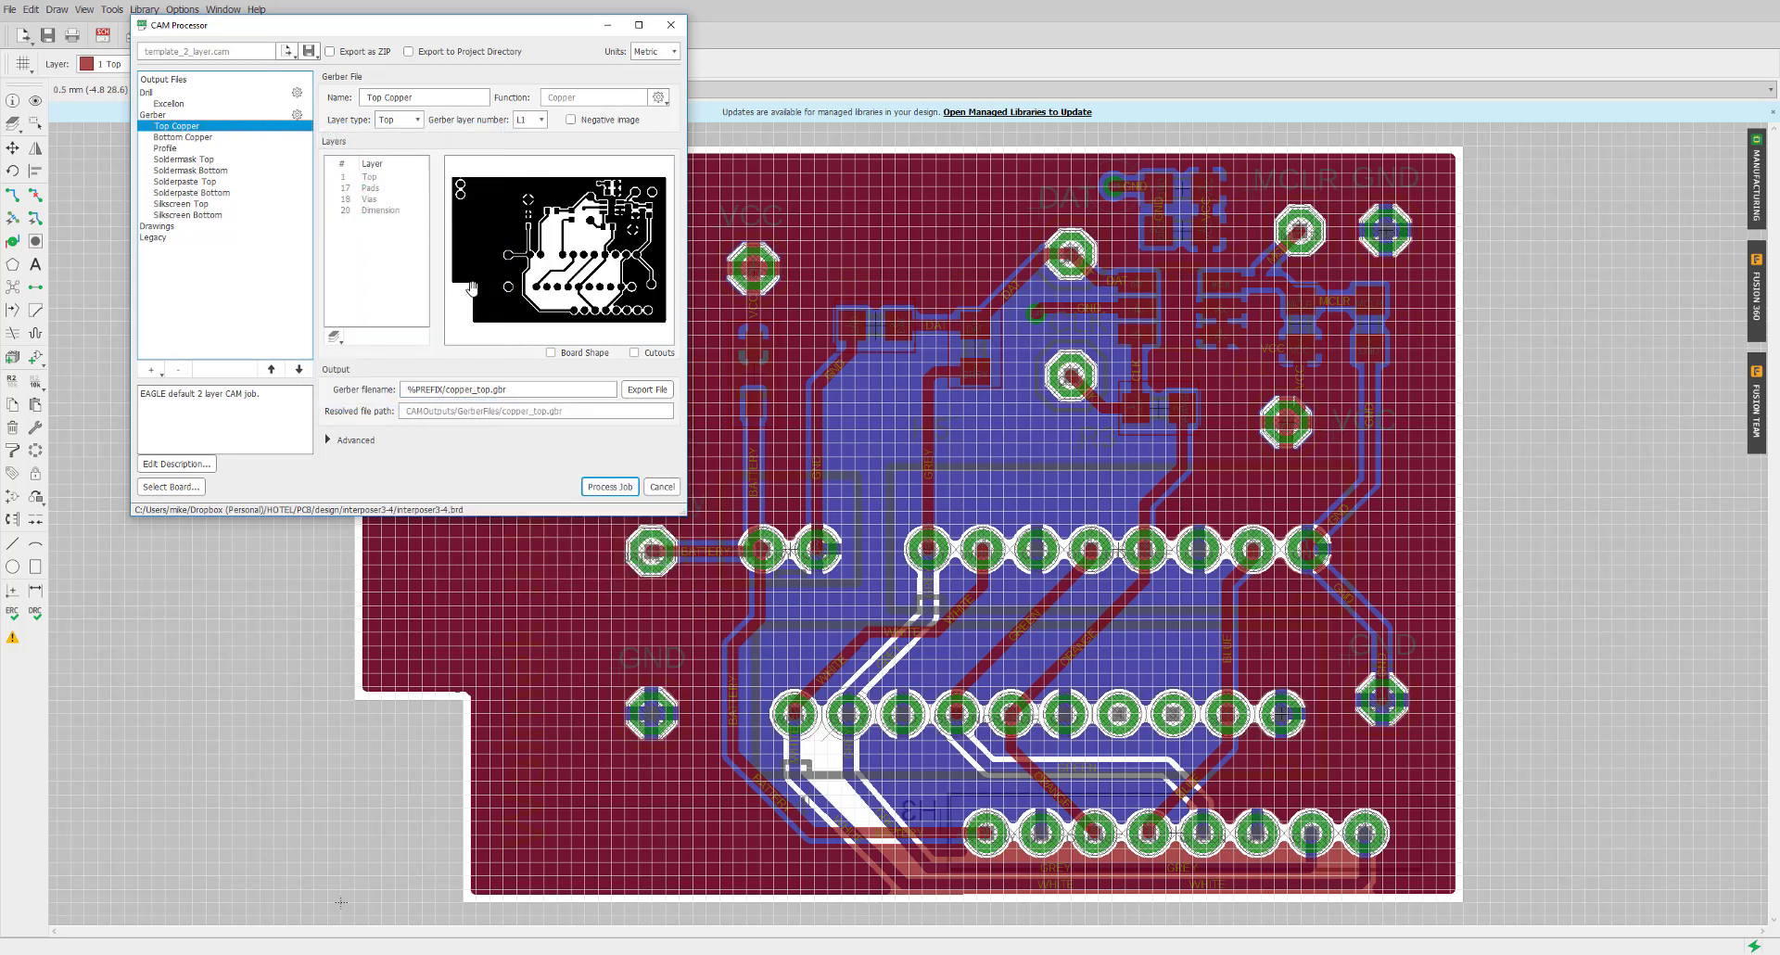
# Zoom and pan the Top Copper preview to inspect the pads more closely
pyautogui.scroll(3, 463, 307)
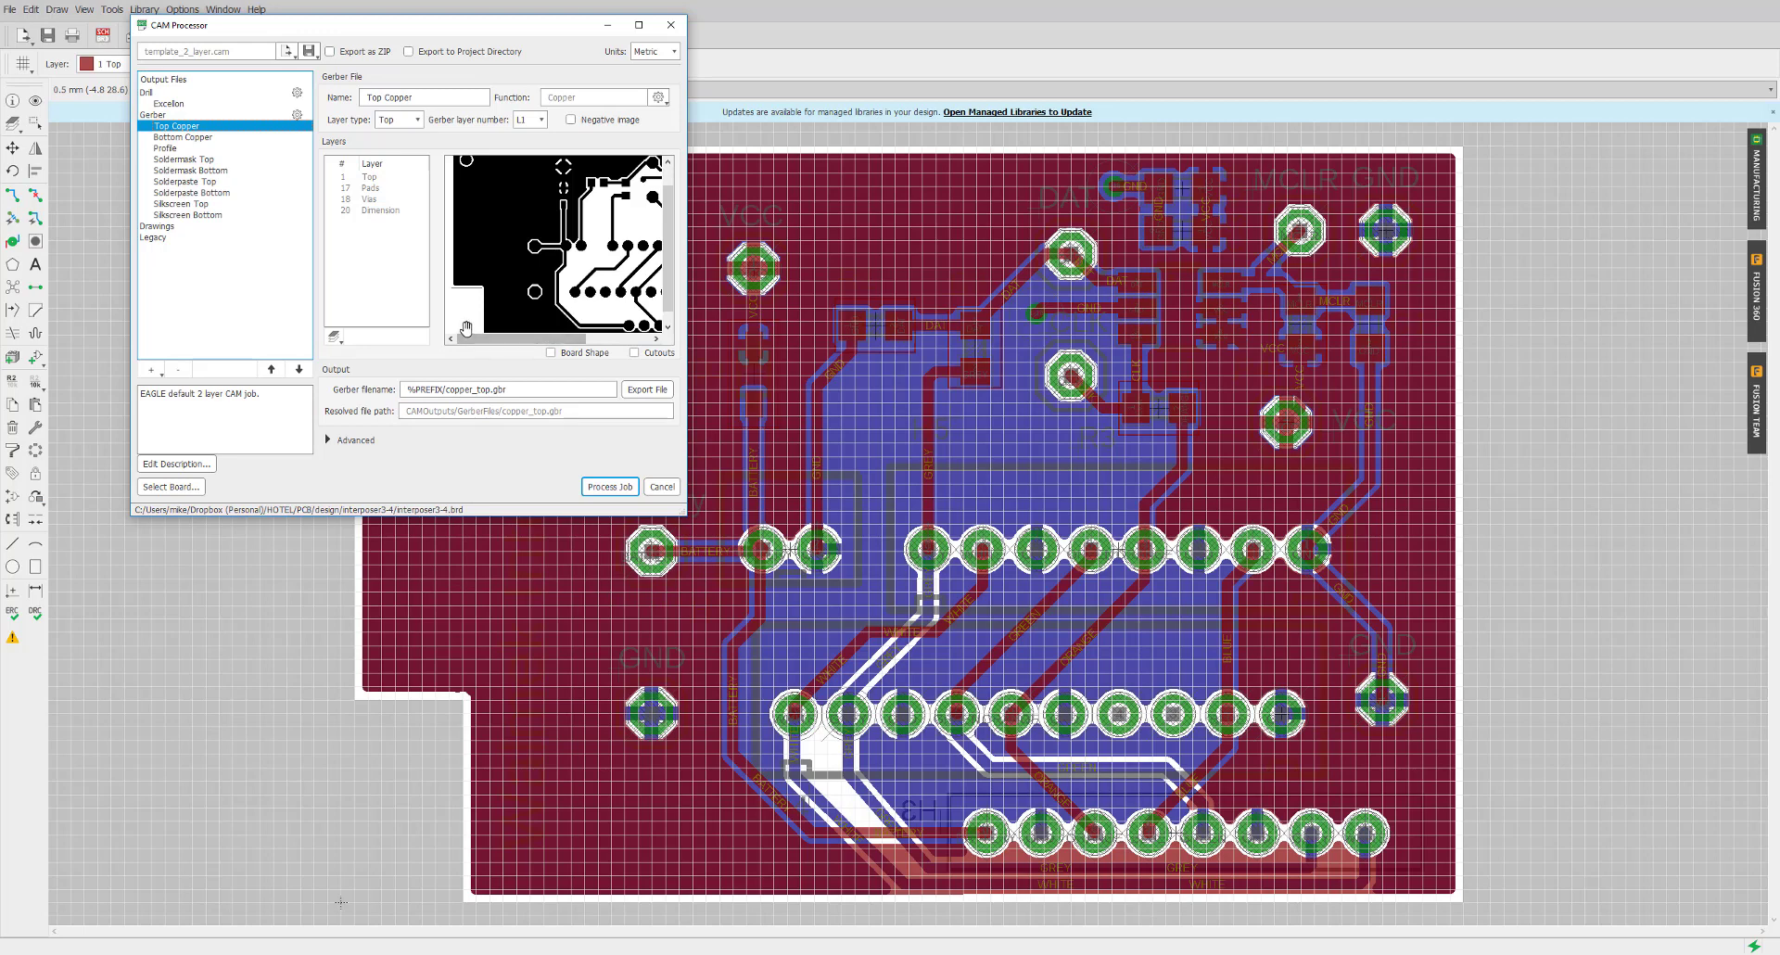
pyautogui.scroll(1, 466, 325)
pyautogui.moveTo(467, 293); pyautogui.dragTo(505, 254)
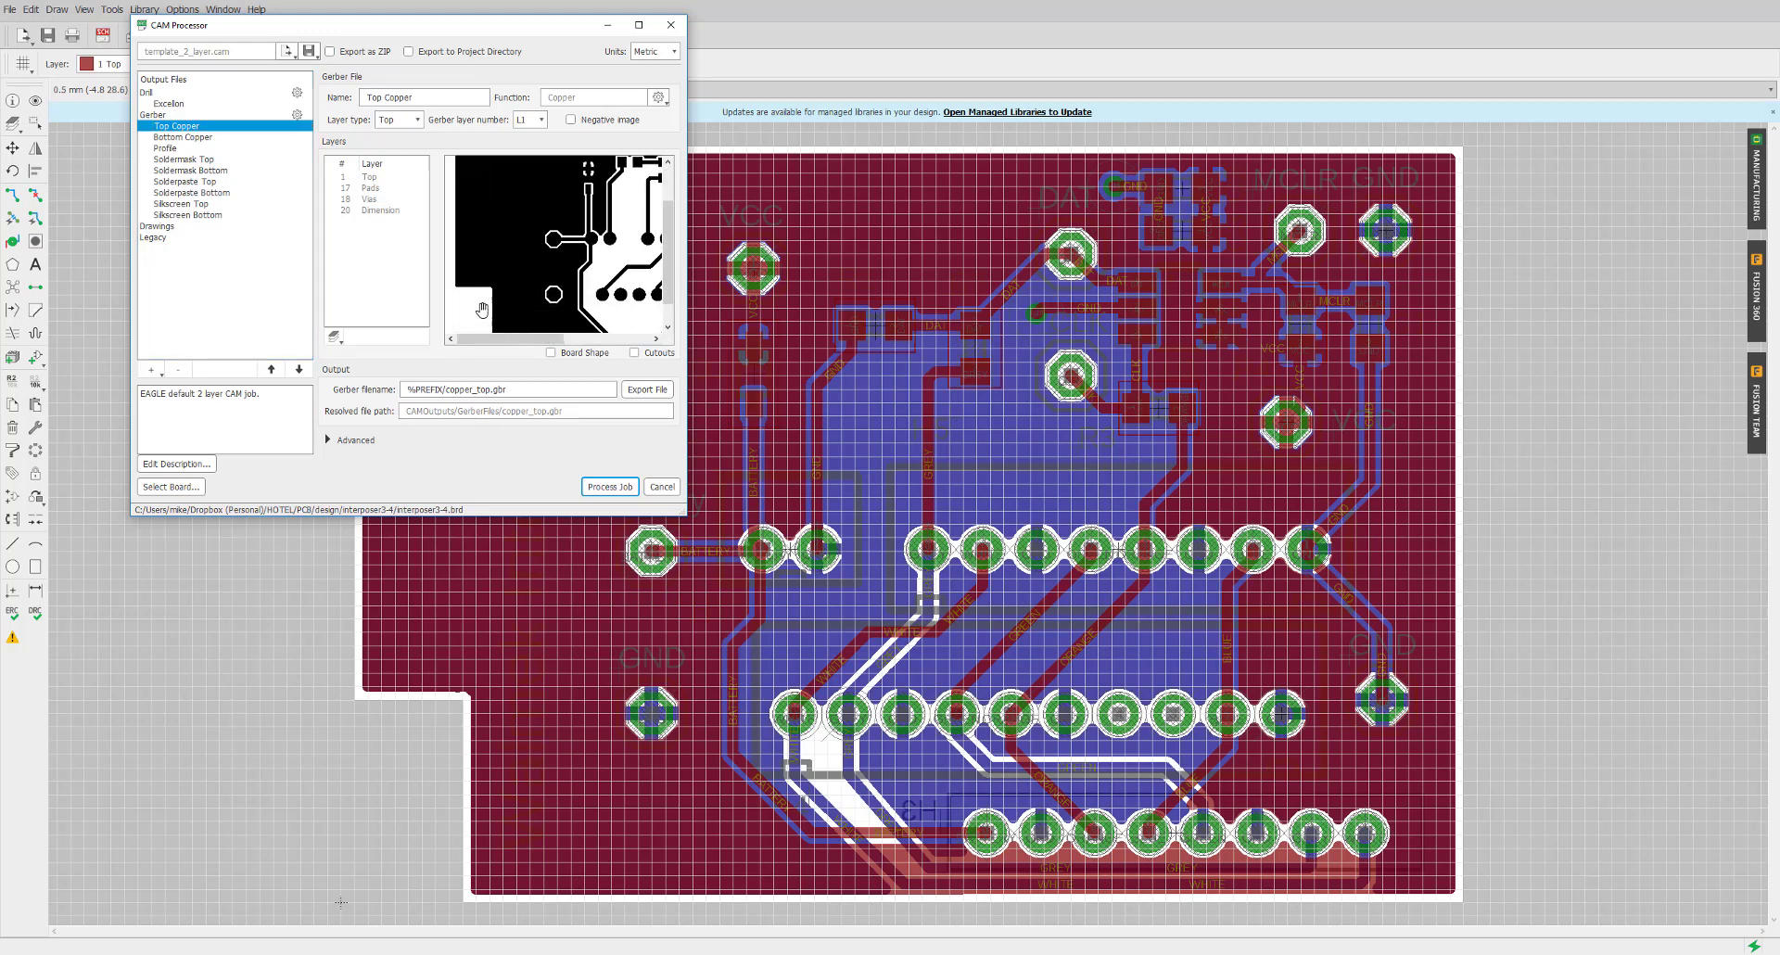
pyautogui.scroll(1, 482, 308)
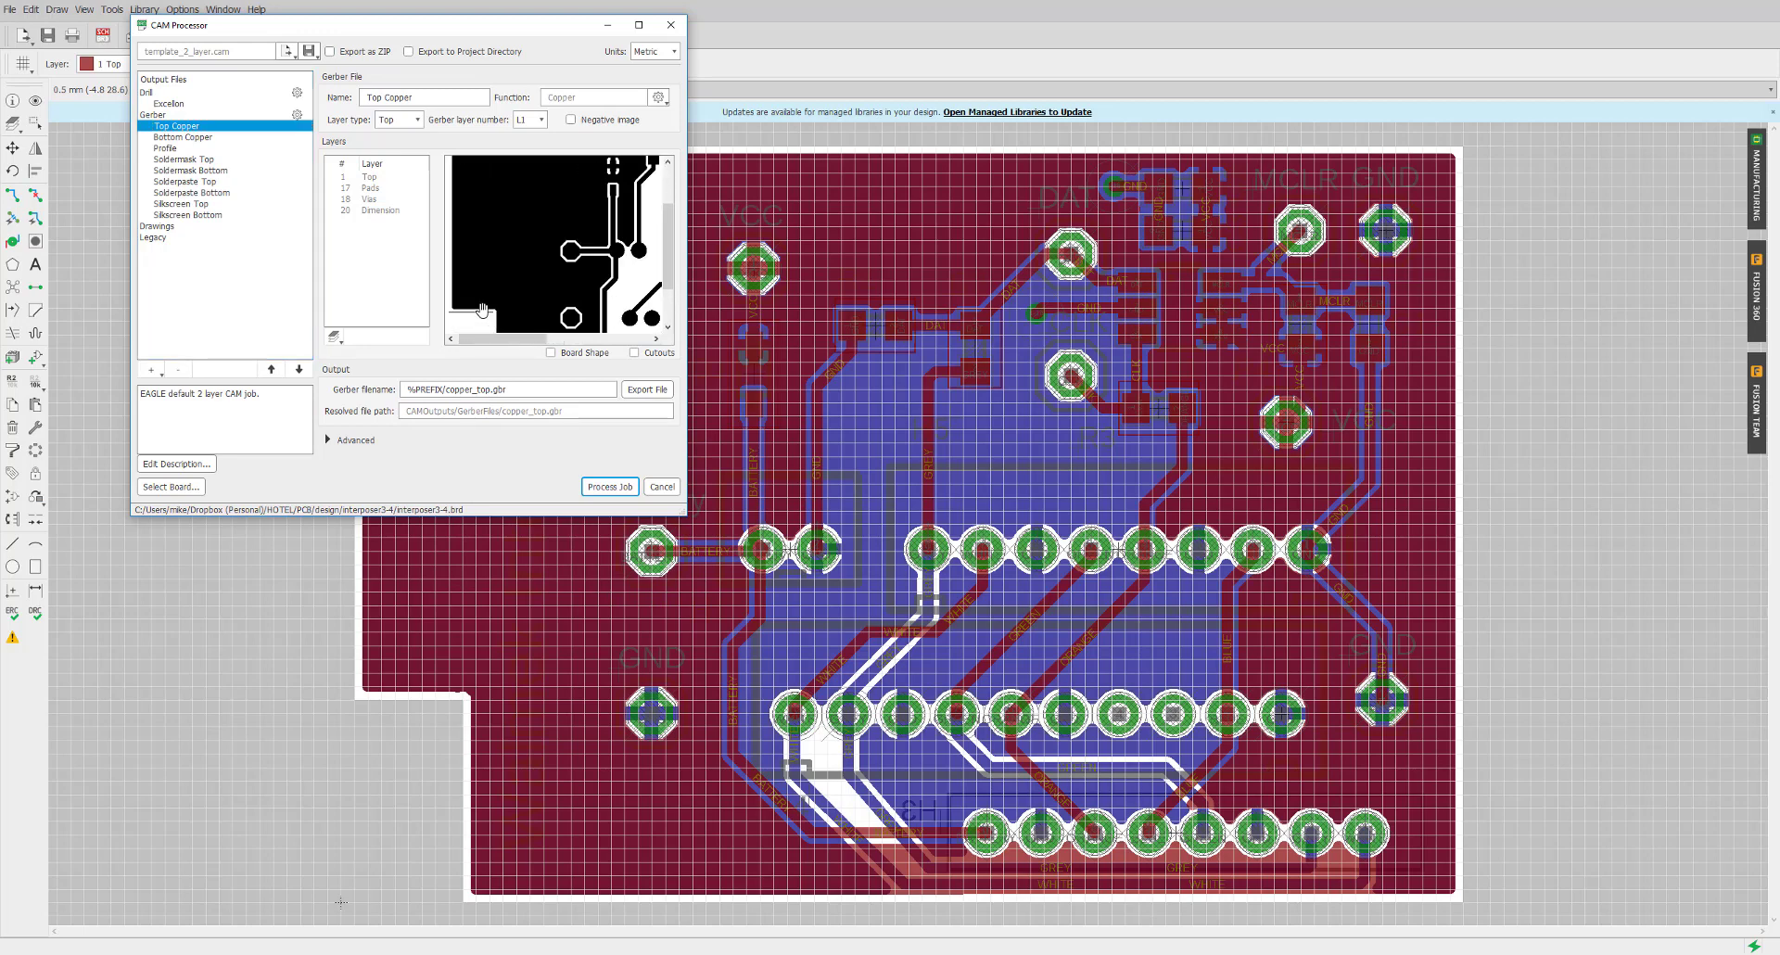
pyautogui.click(185, 137)
# Add layer 20 Dimension to Bottom Copper, then show the Profile output (profile.gbr)
pyautogui.click(335, 337)
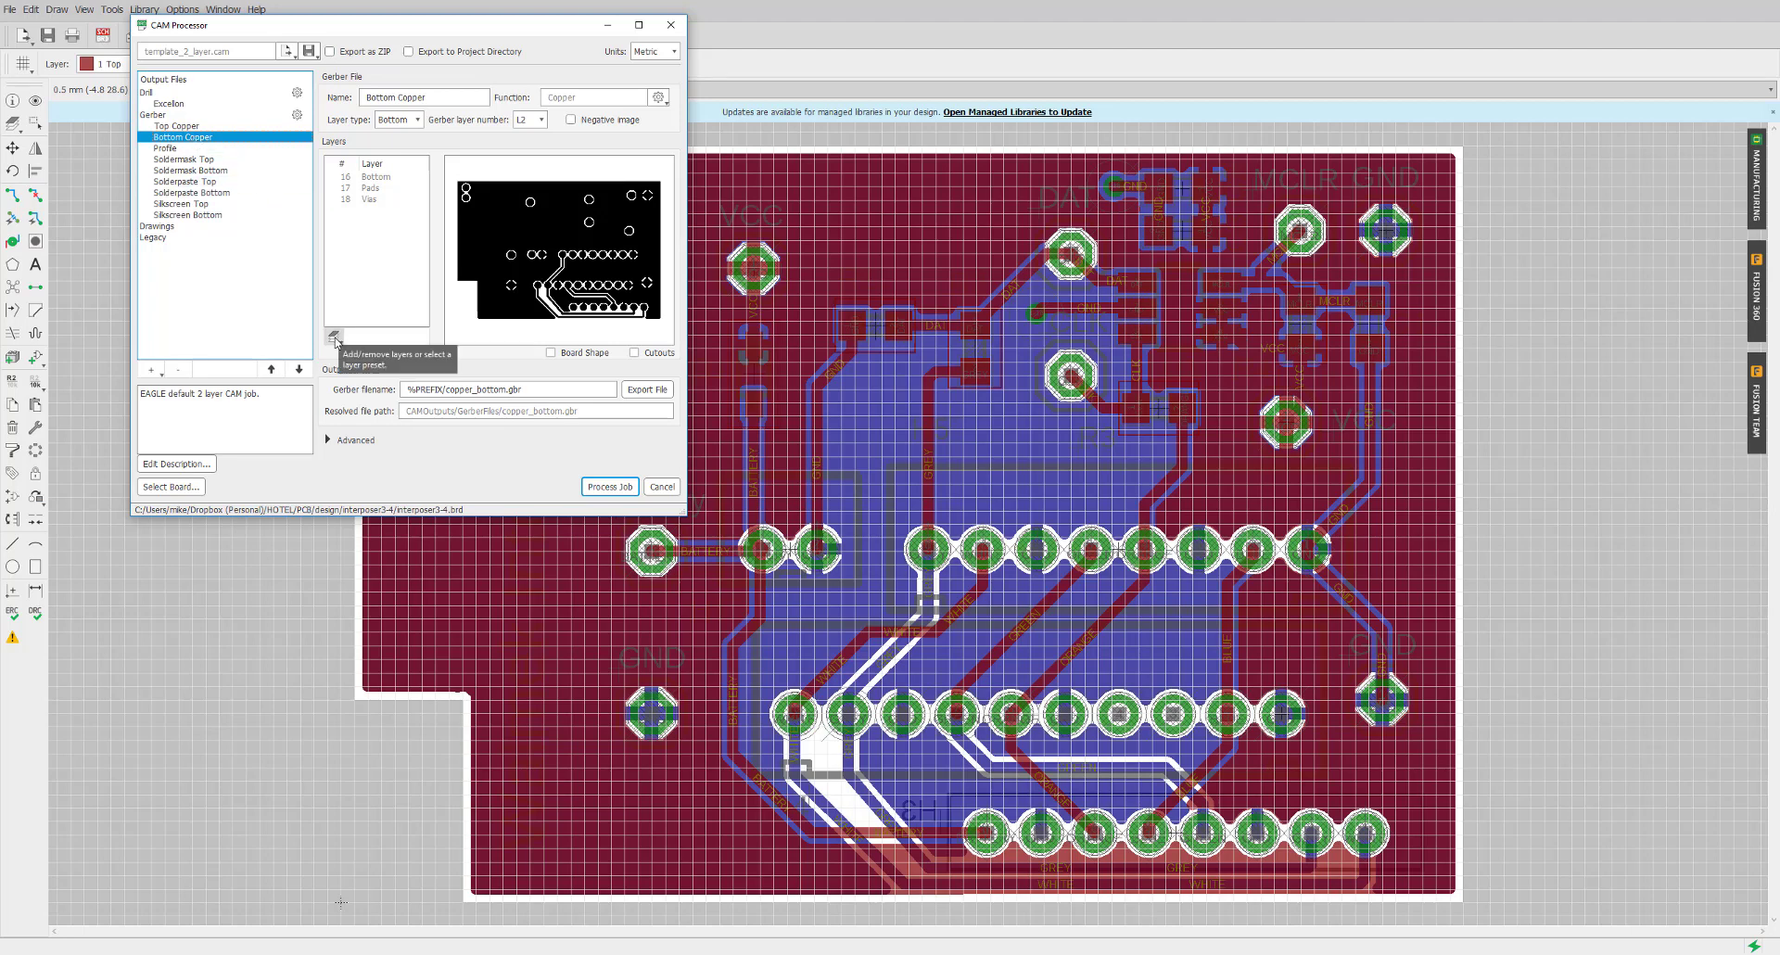
pyautogui.click(363, 357)
pyautogui.scroll(-2, 406, 321)
pyautogui.keyDown('ctrl'); pyautogui.click(406, 316); pyautogui.keyUp('ctrl')
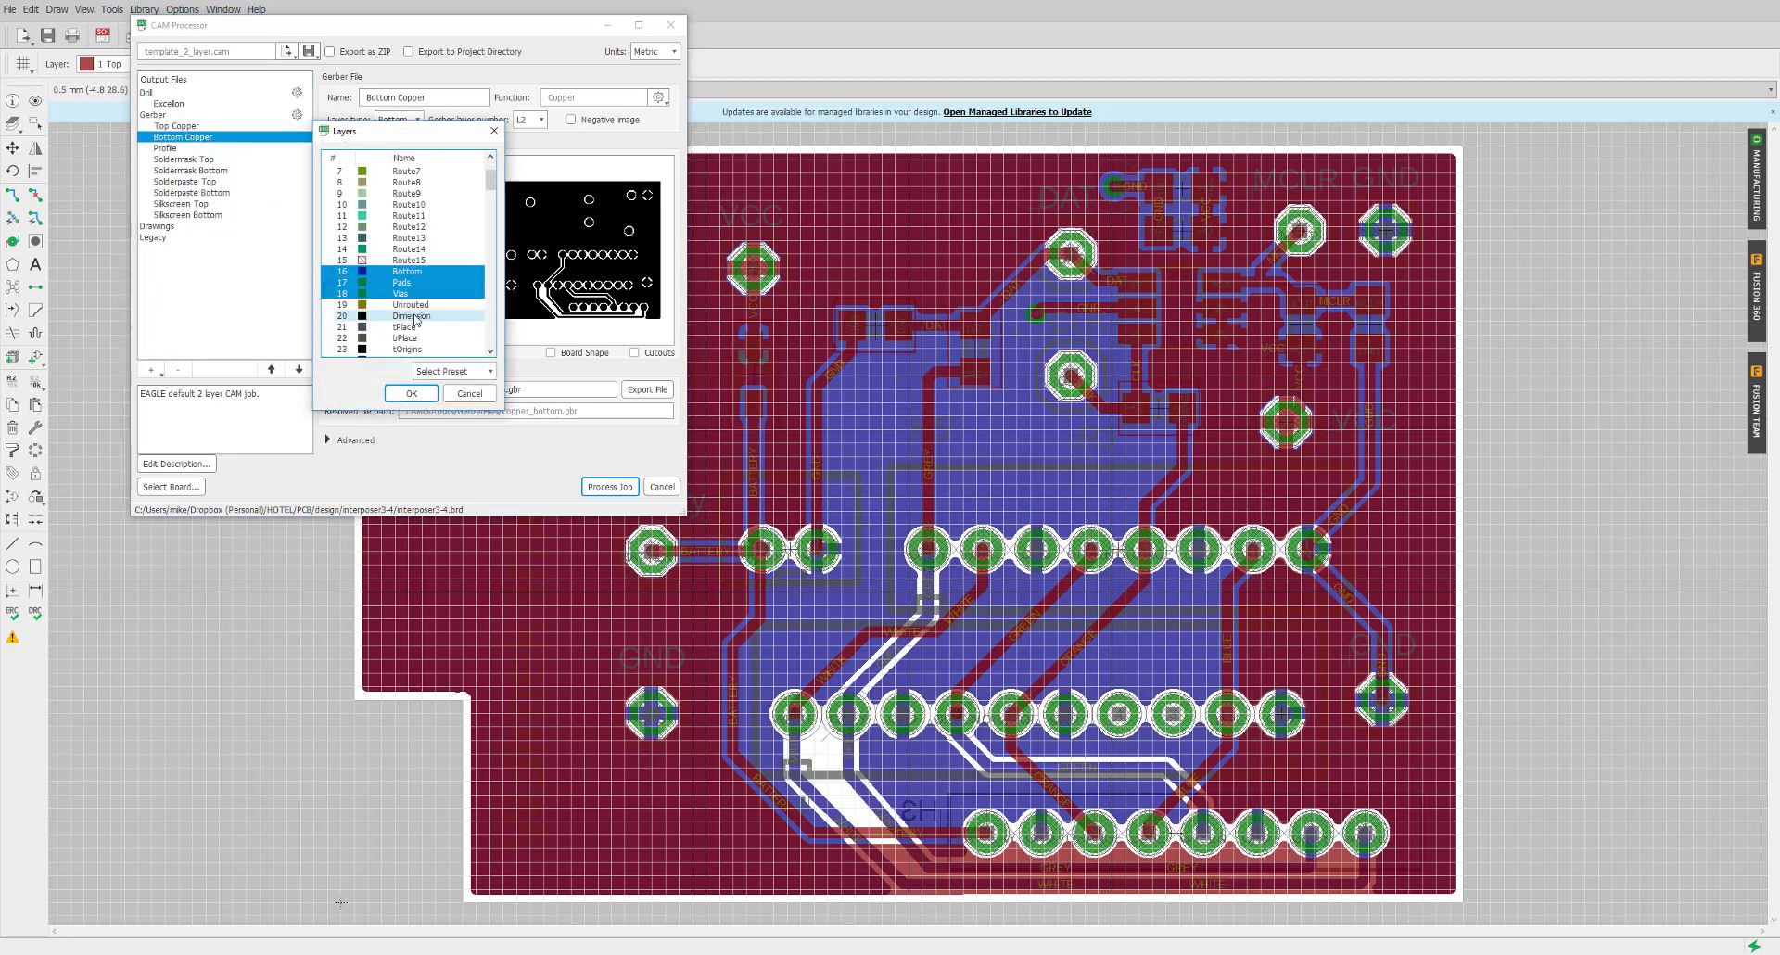
pyautogui.click(411, 393)
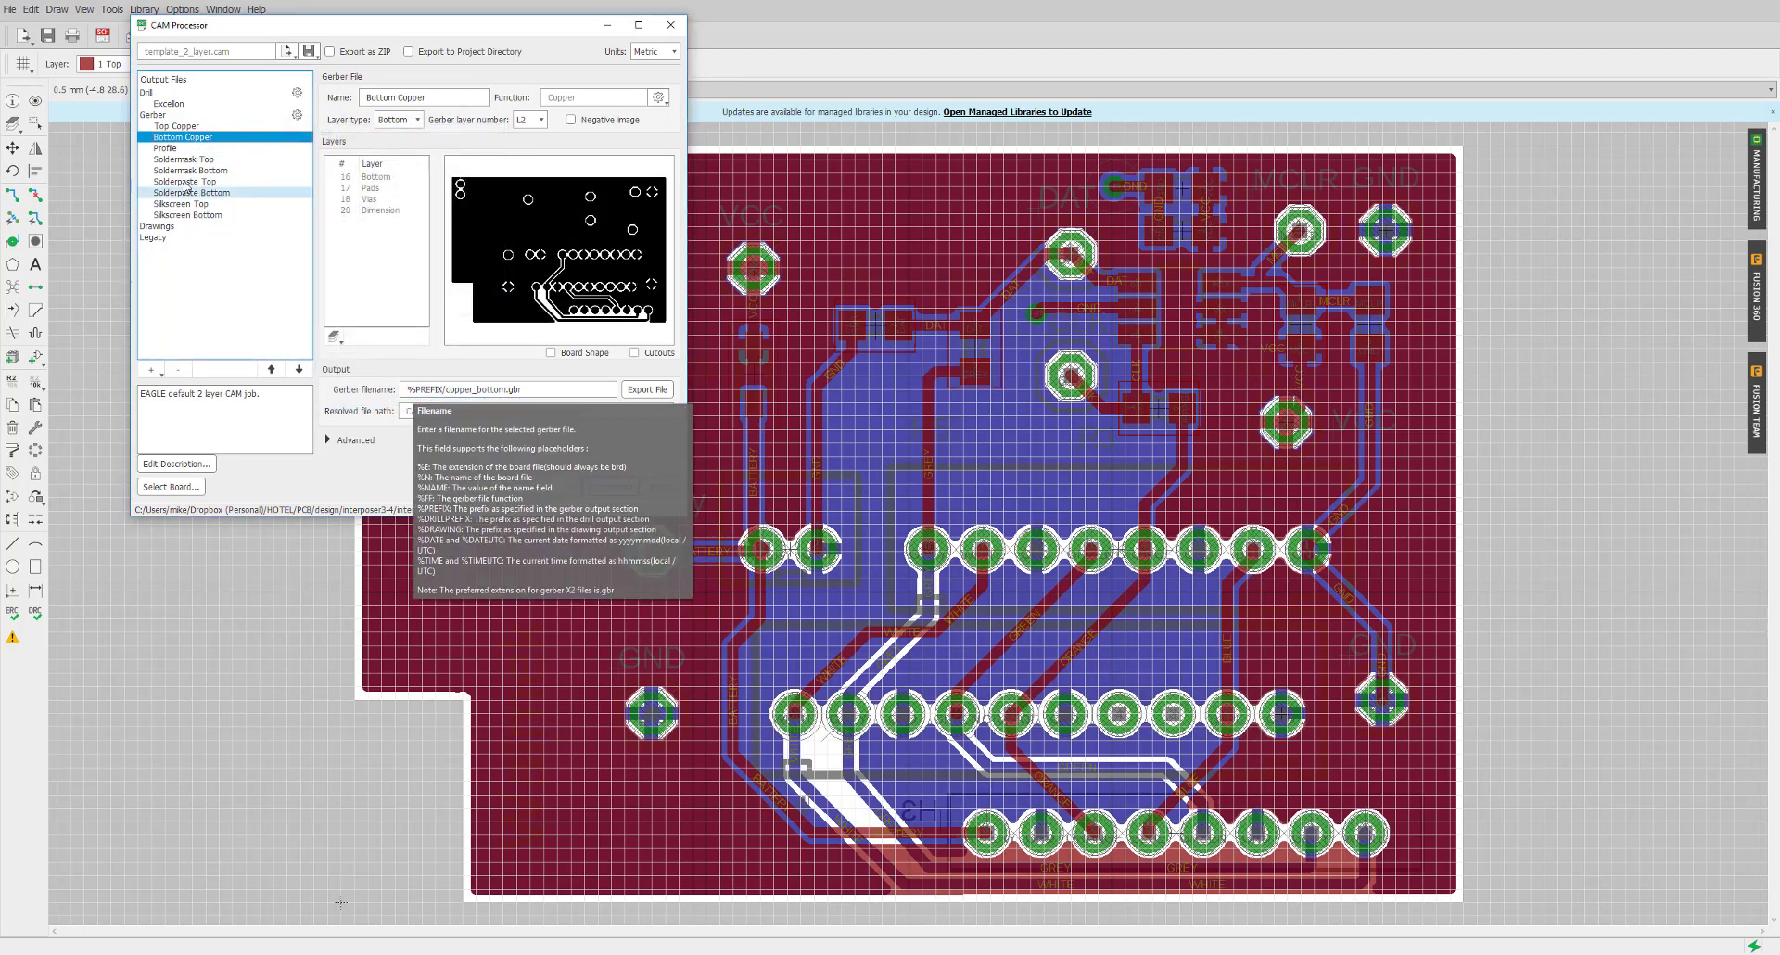
pyautogui.click(171, 148)
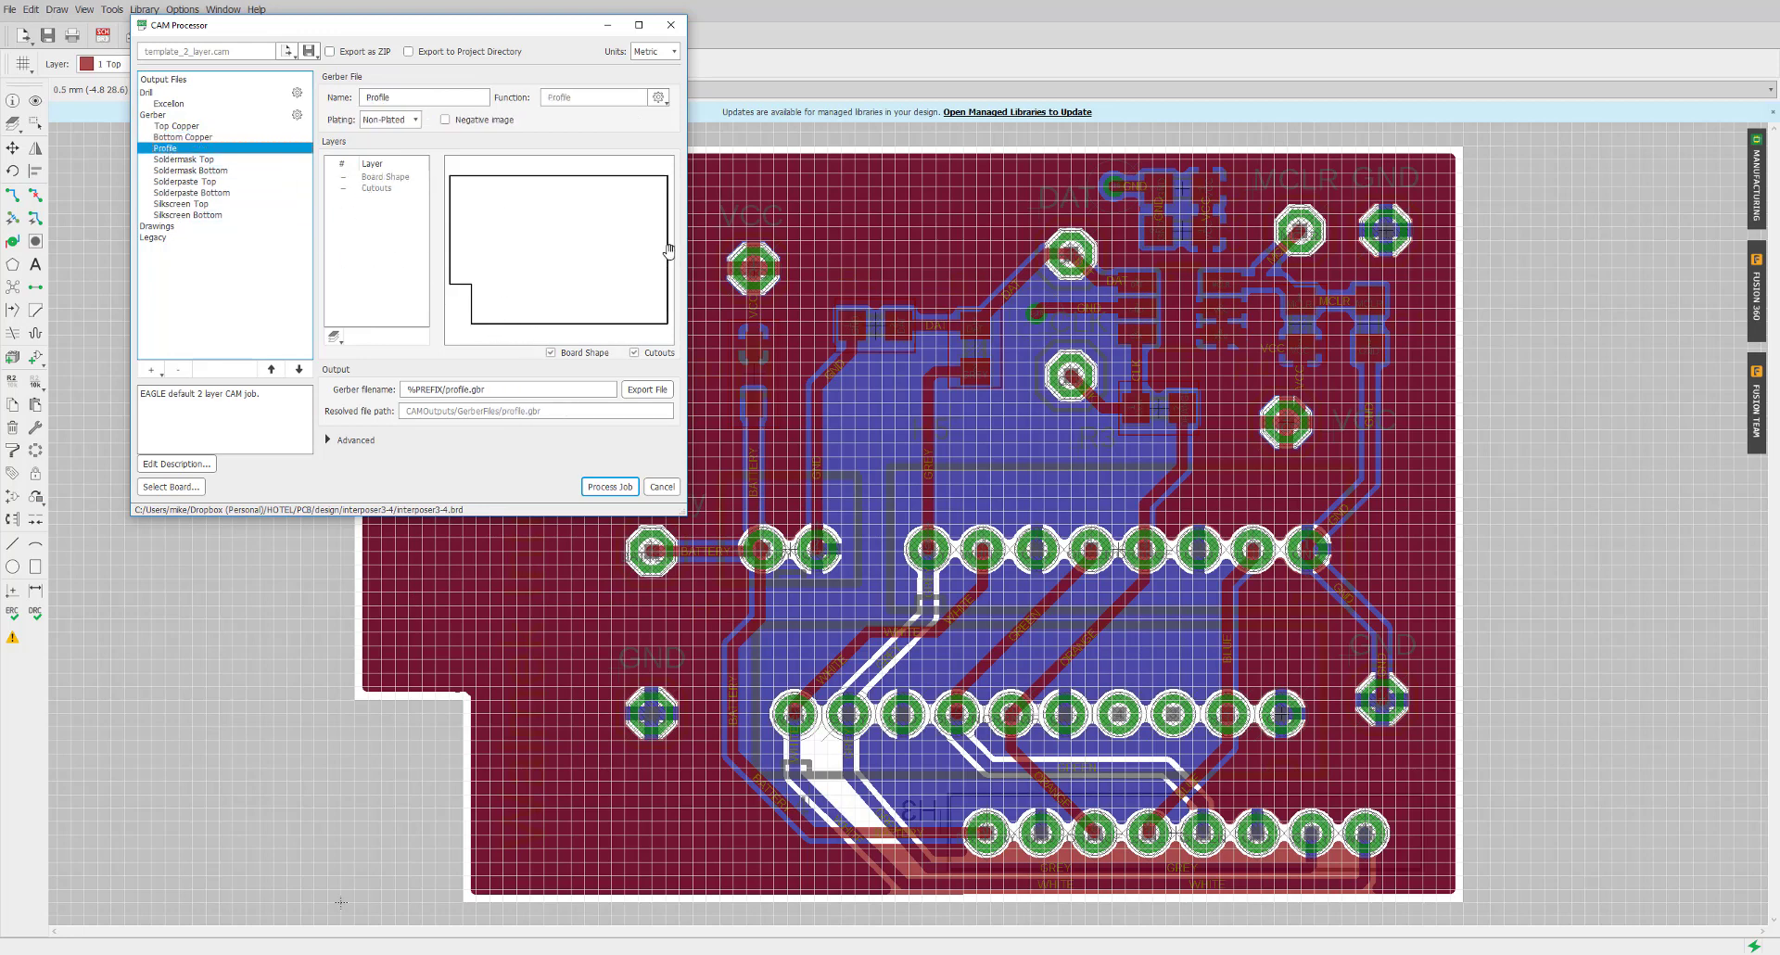
# Add layer 20 Dimension to Soldermask Top alongside 29 tStop
pyautogui.click(186, 160)
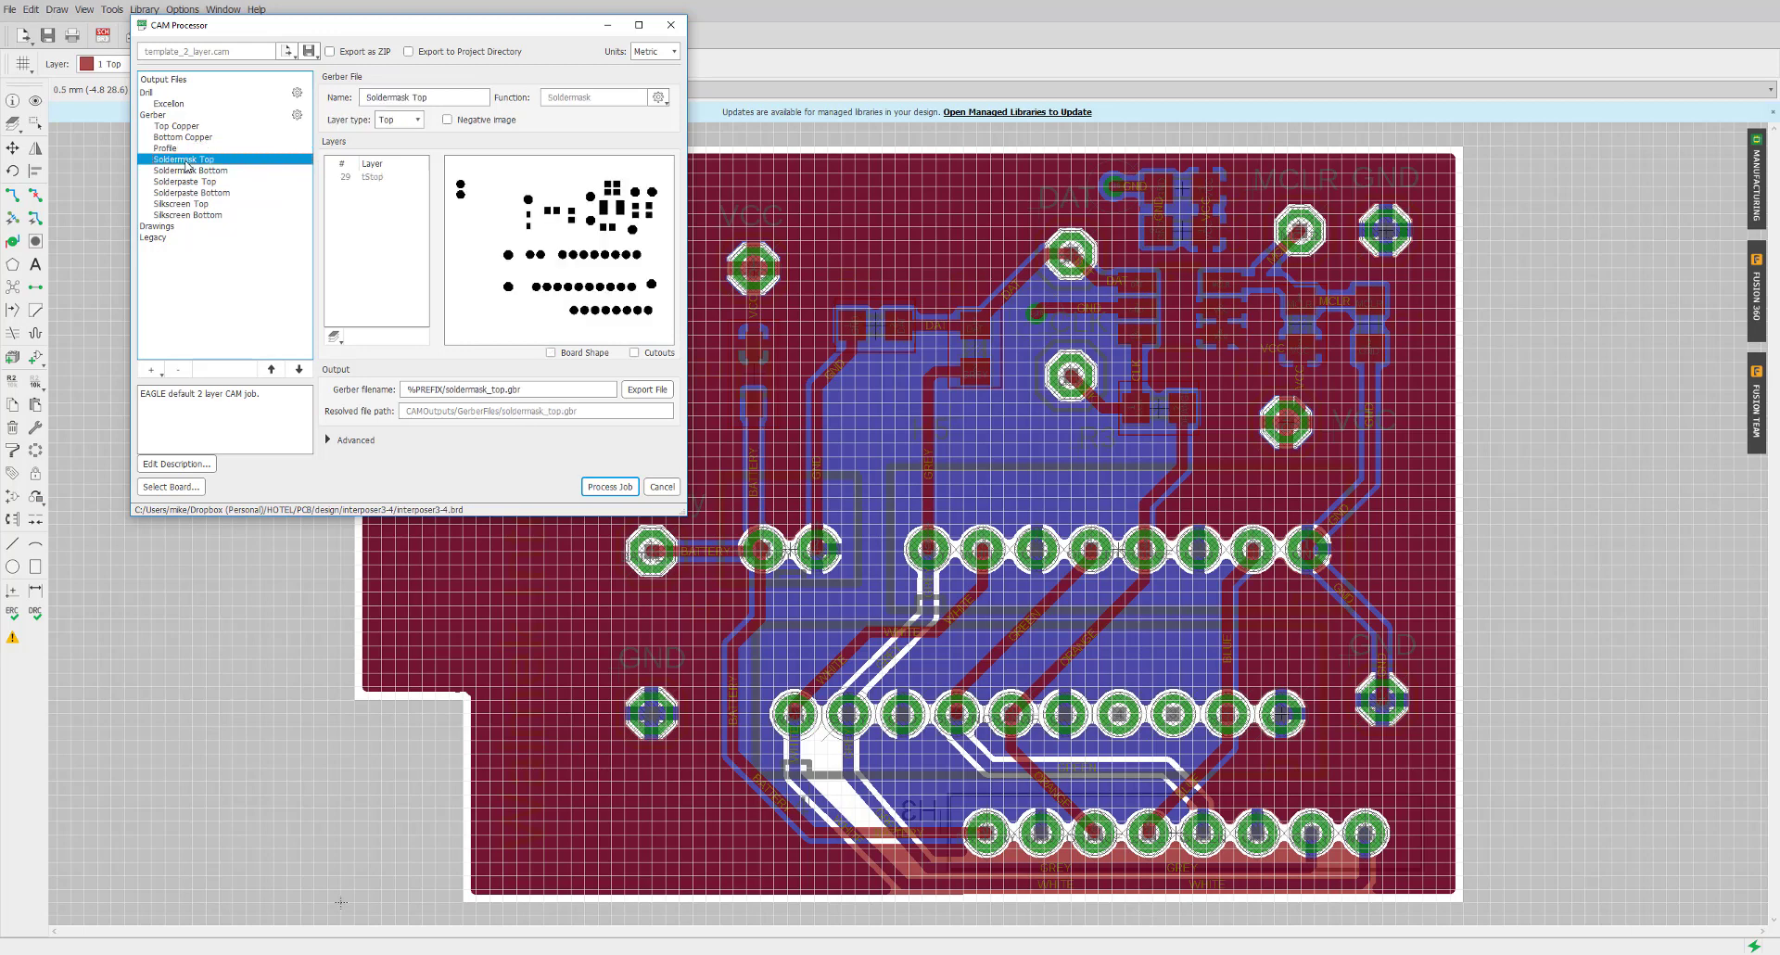
pyautogui.click(339, 339)
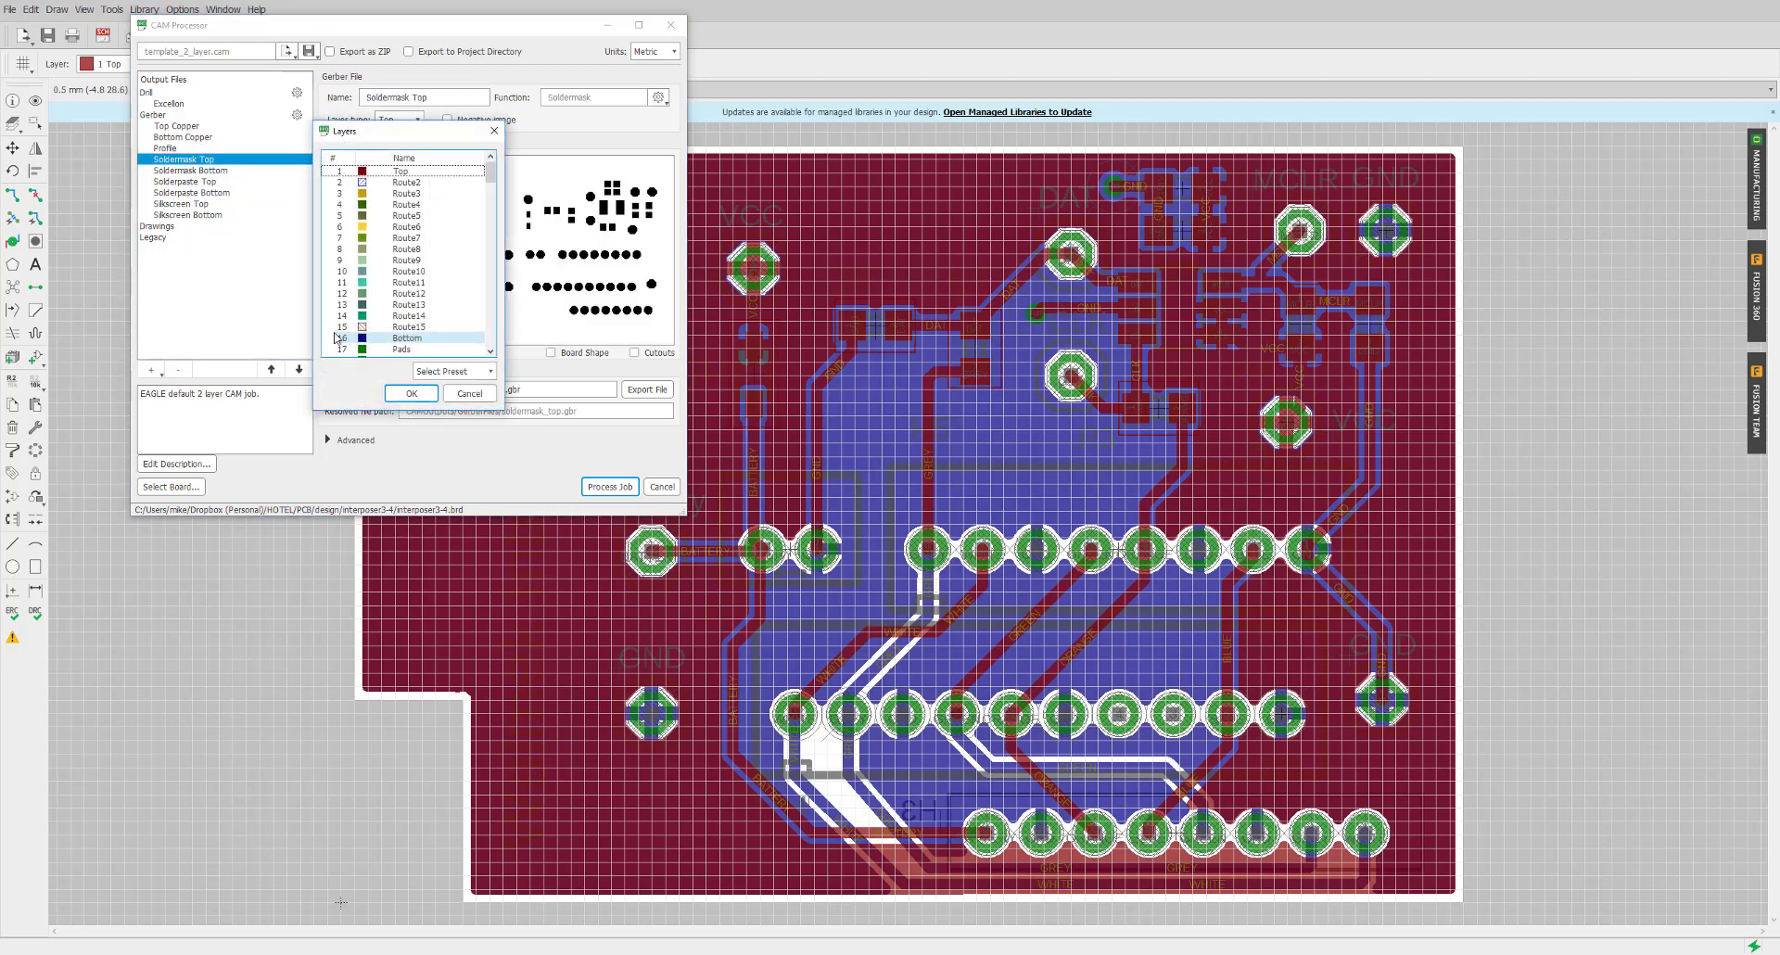
pyautogui.click(408, 248)
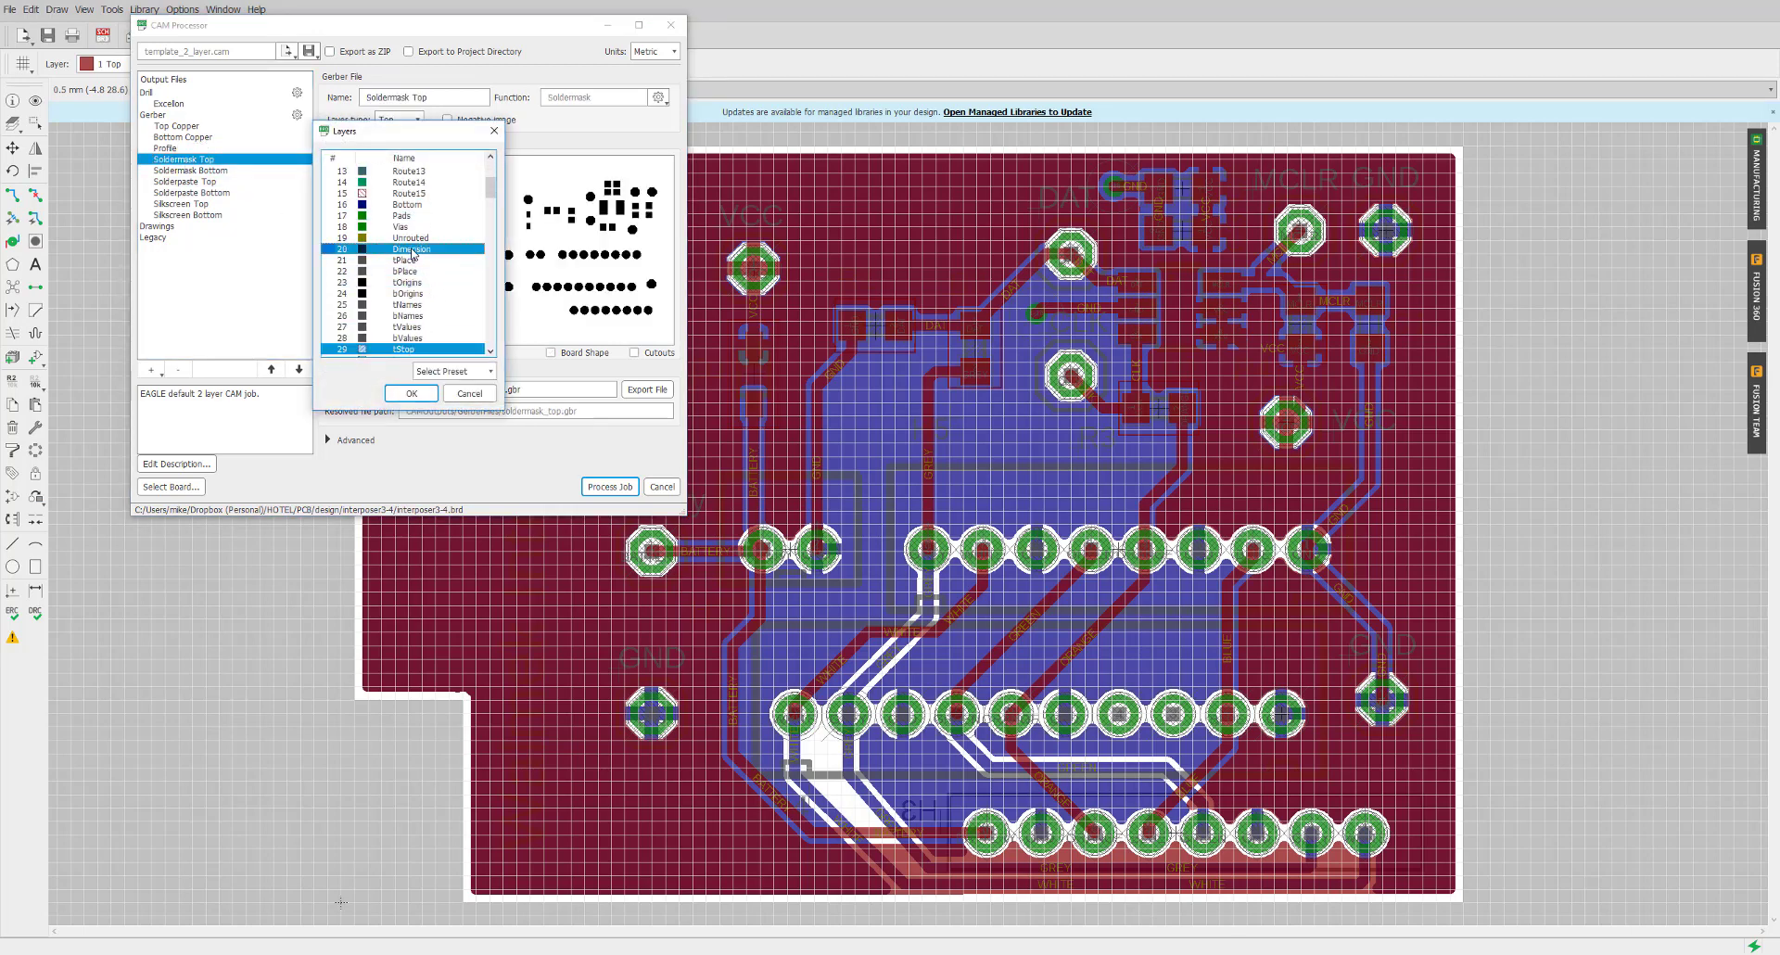
pyautogui.click(414, 394)
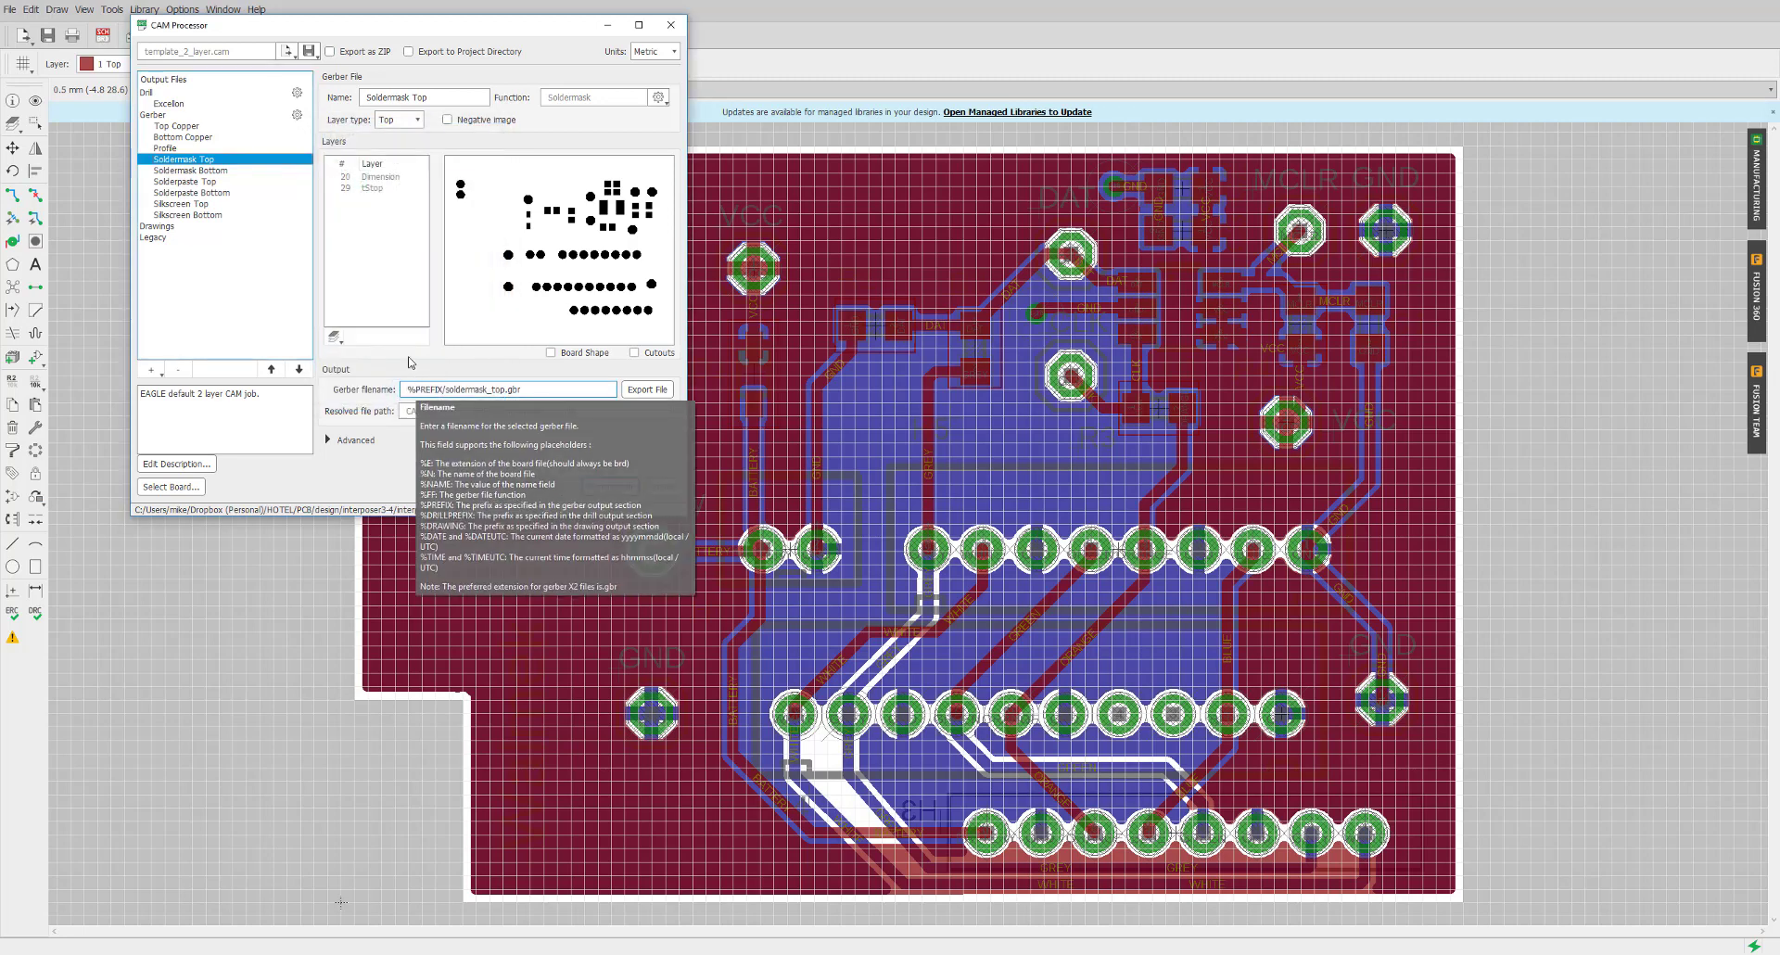
# Add layer 20 Dimension to Soldermask Bottom, then open Solderpaste Top's layer chooser
pyautogui.click(212, 171)
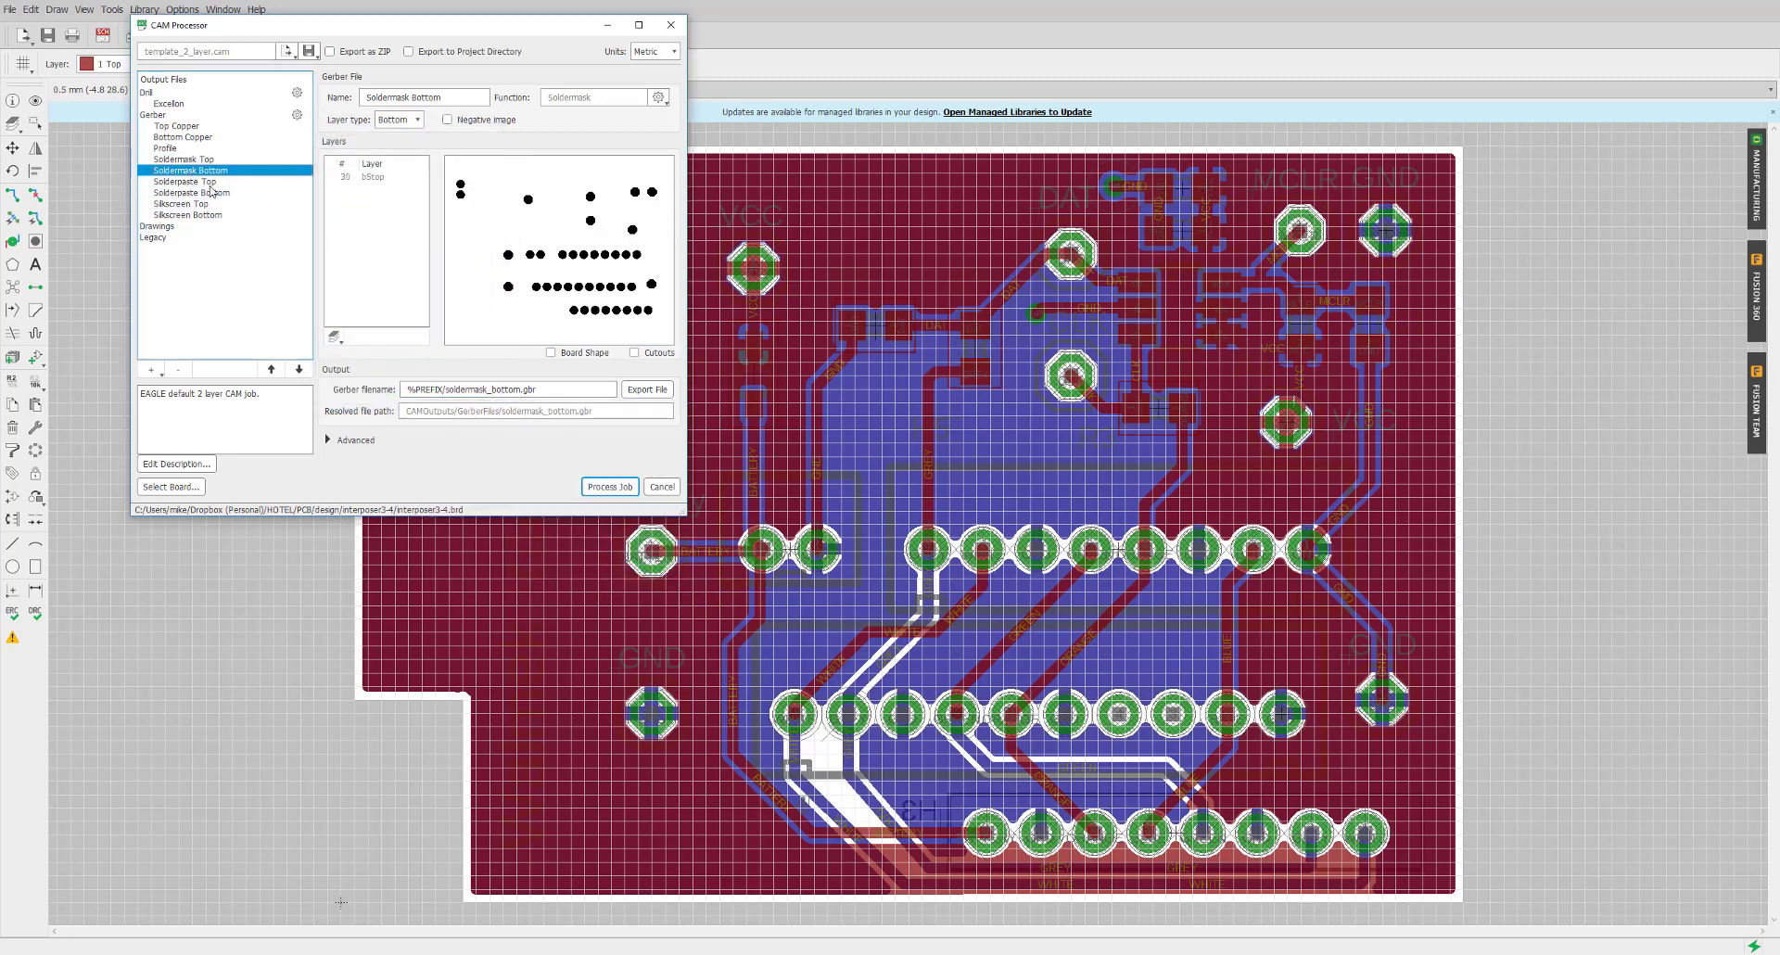
pyautogui.click(334, 338)
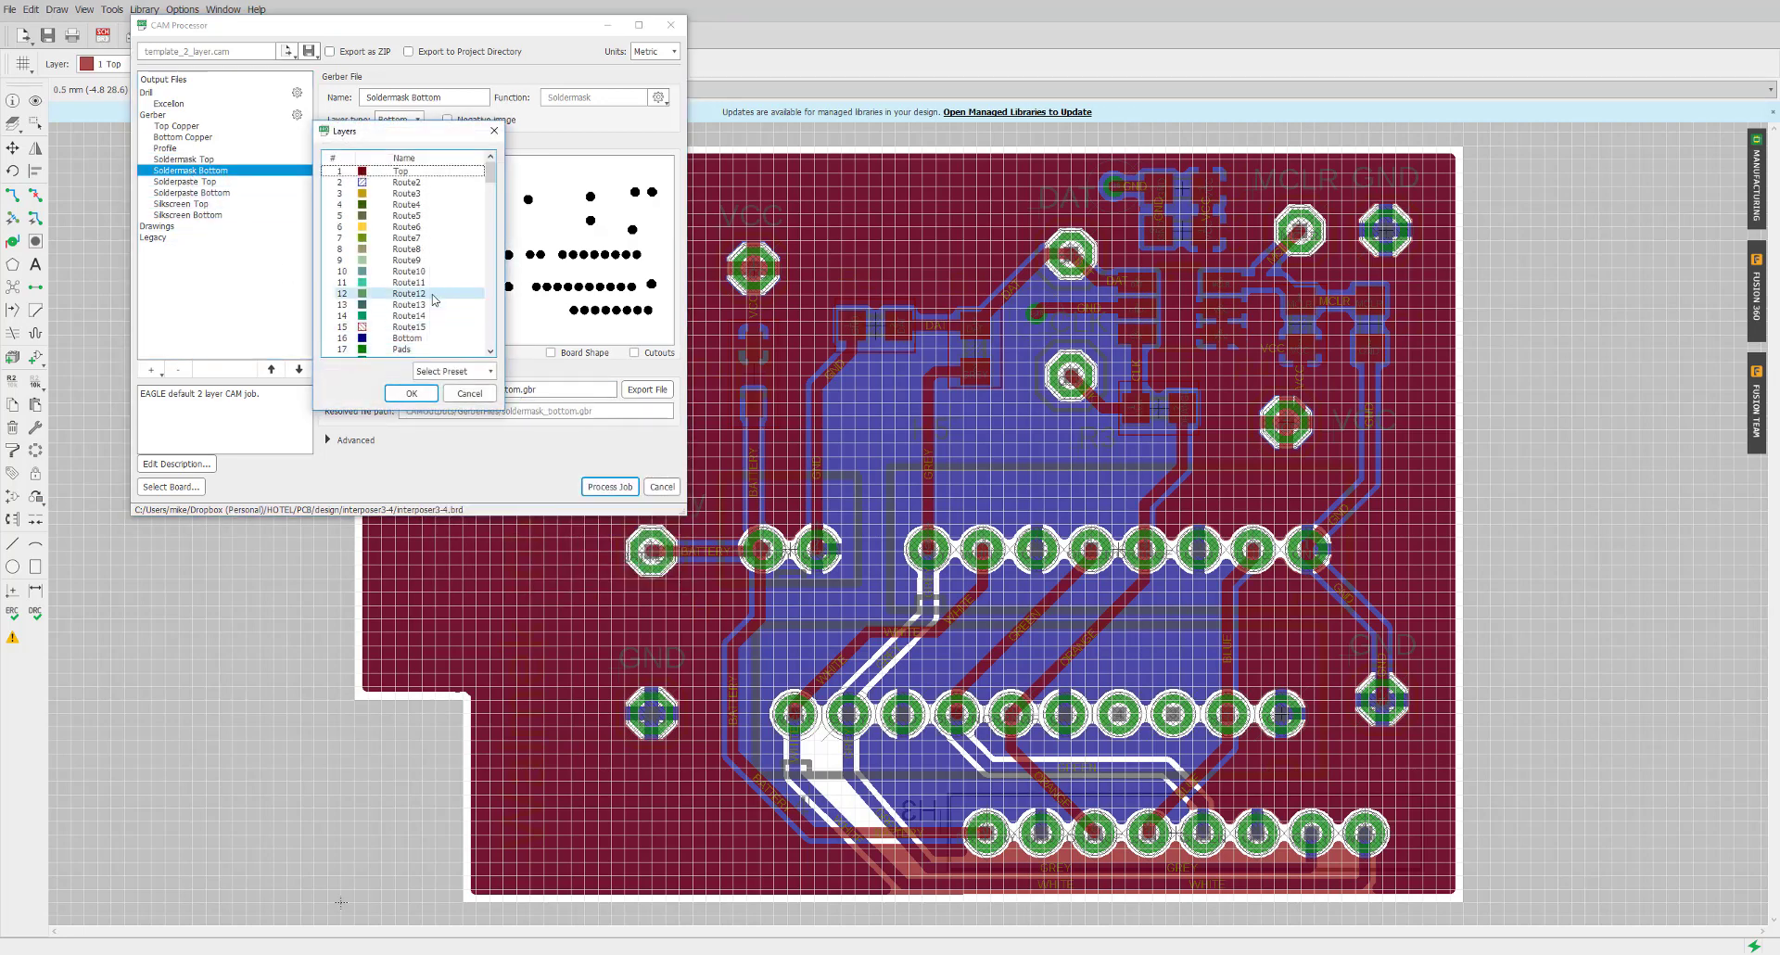
pyautogui.click(407, 282)
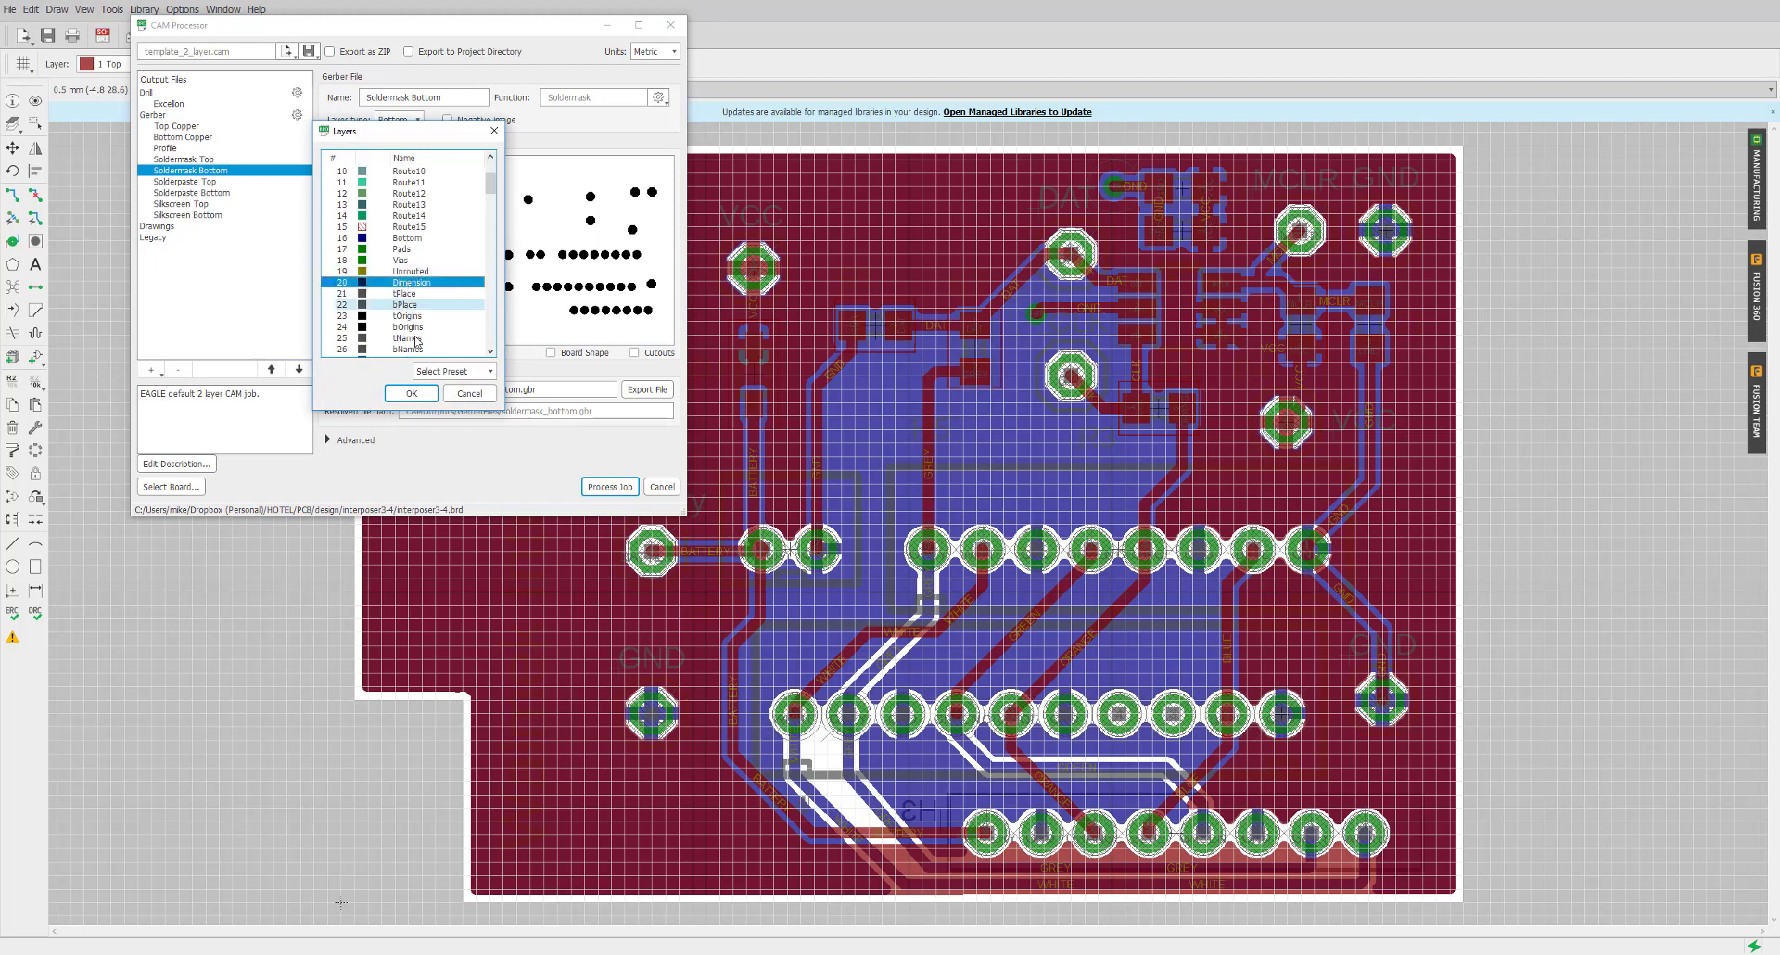
pyautogui.click(412, 393)
pyautogui.click(205, 182)
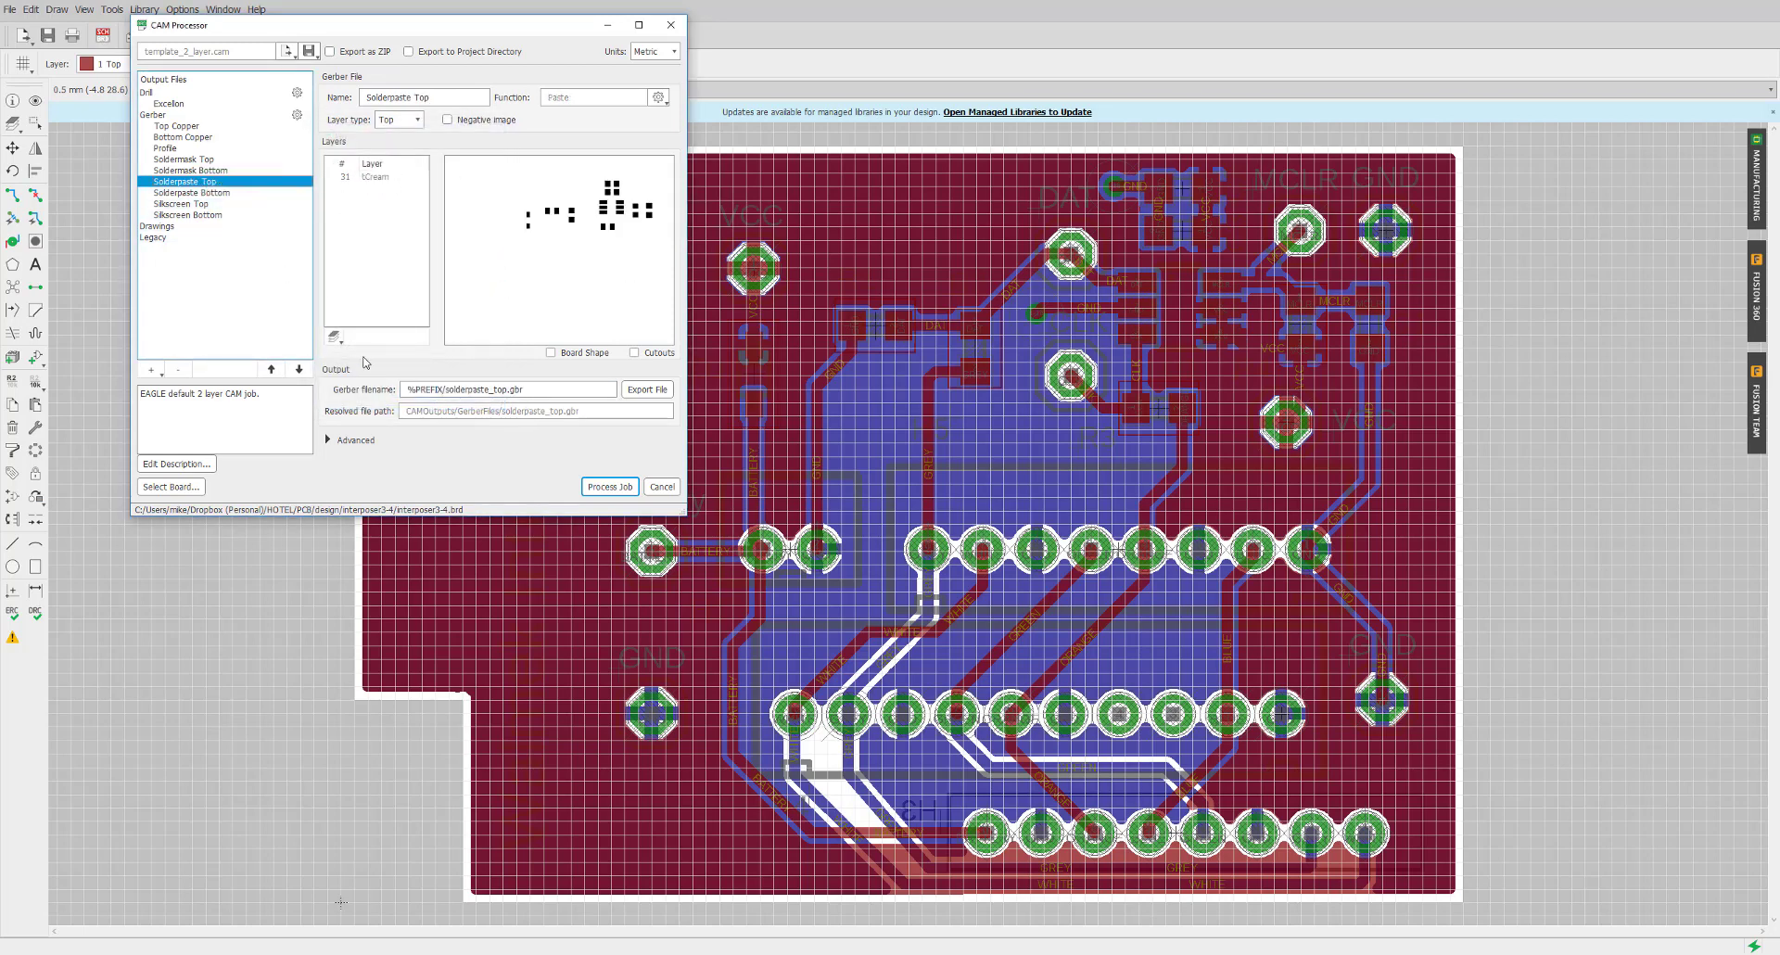
pyautogui.click(336, 342)
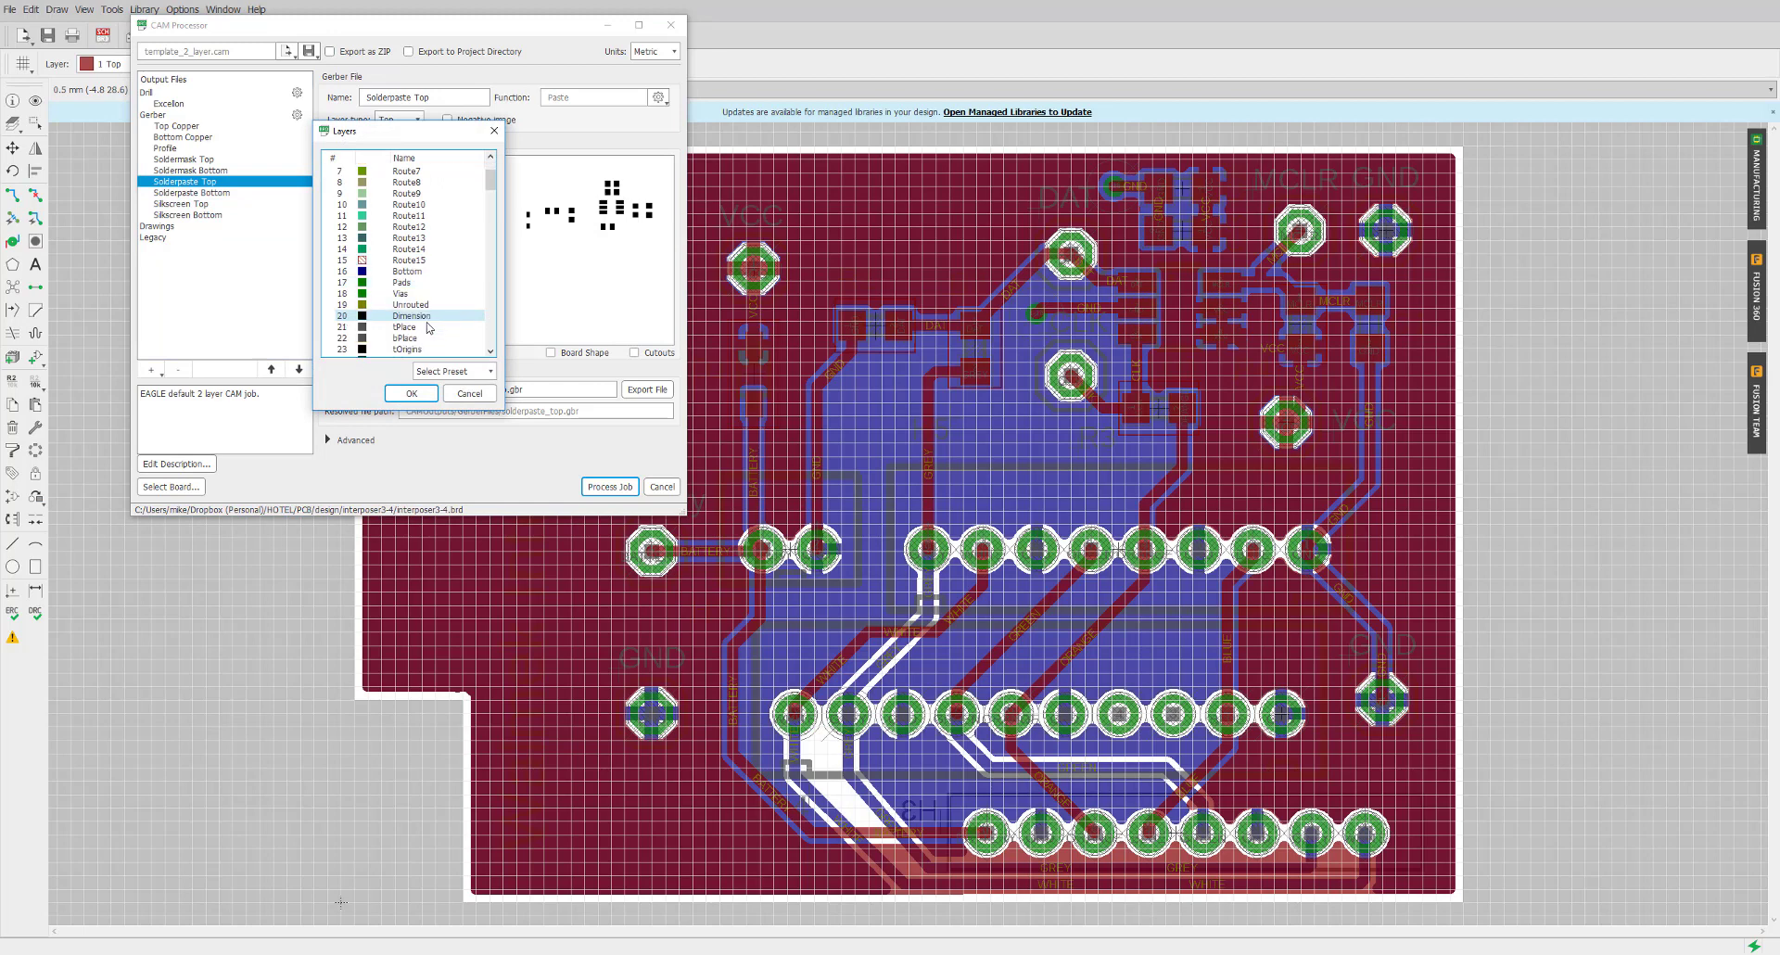
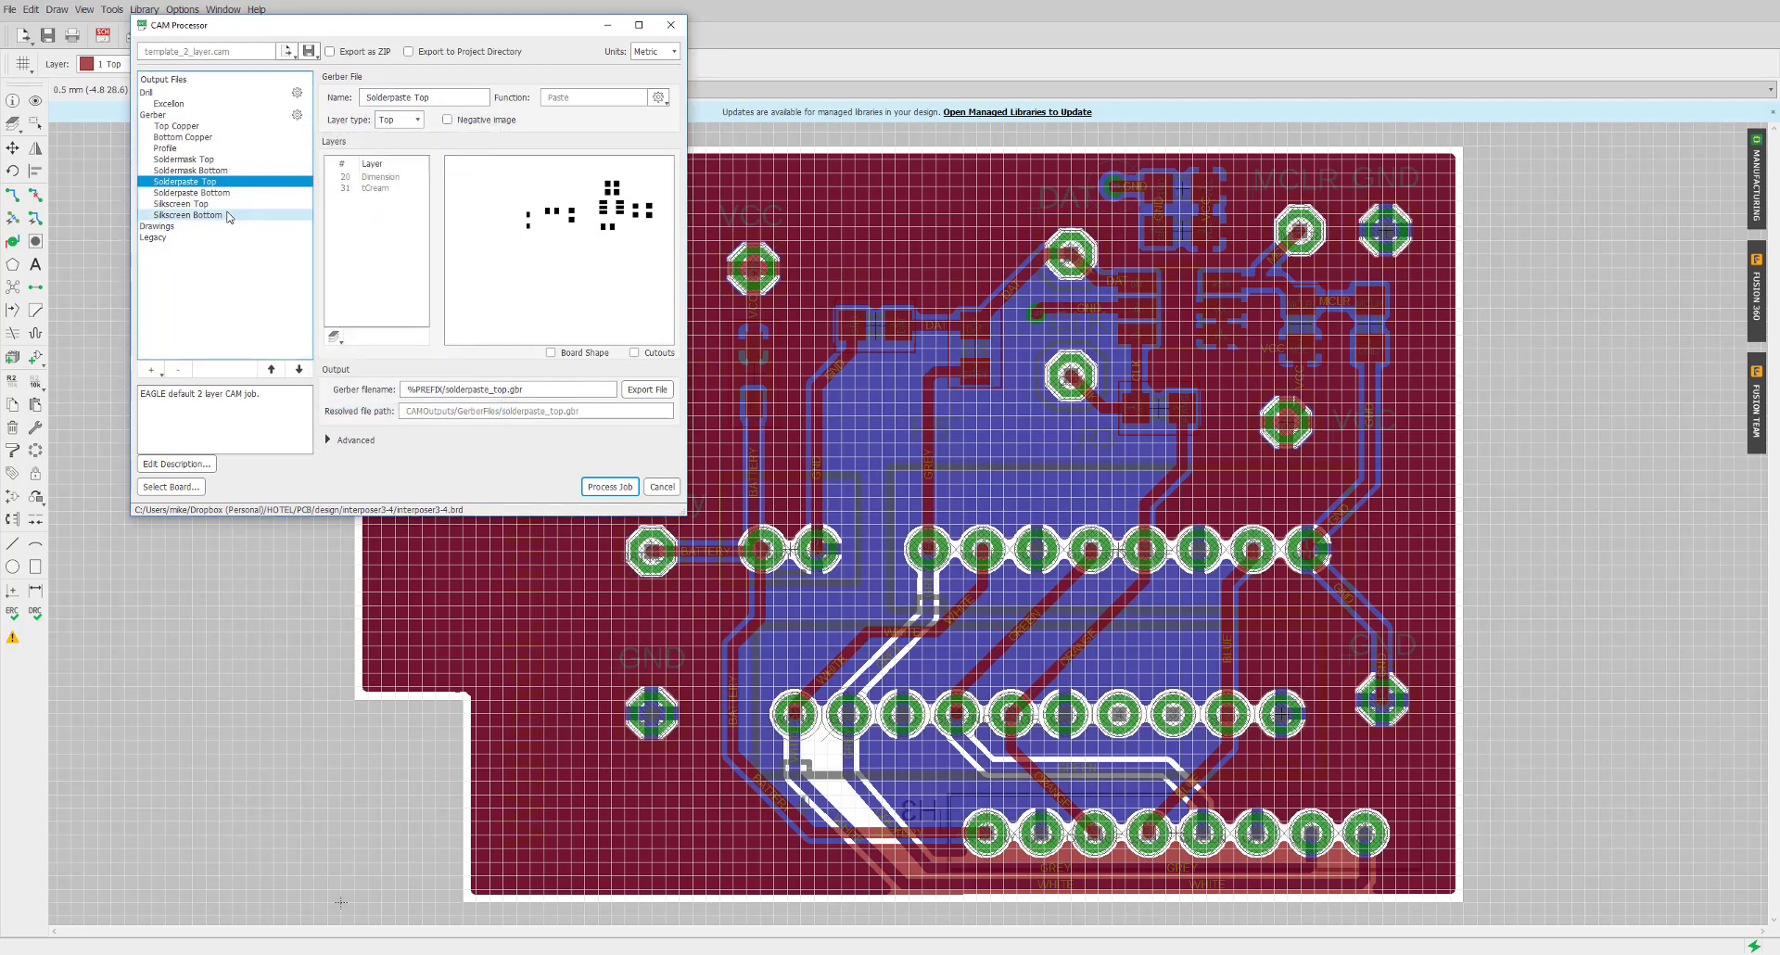
# Add the Dimension layer to the Solderpaste Bottom and Silkscreen Top Gerber outputs
pyautogui.click(335, 333)
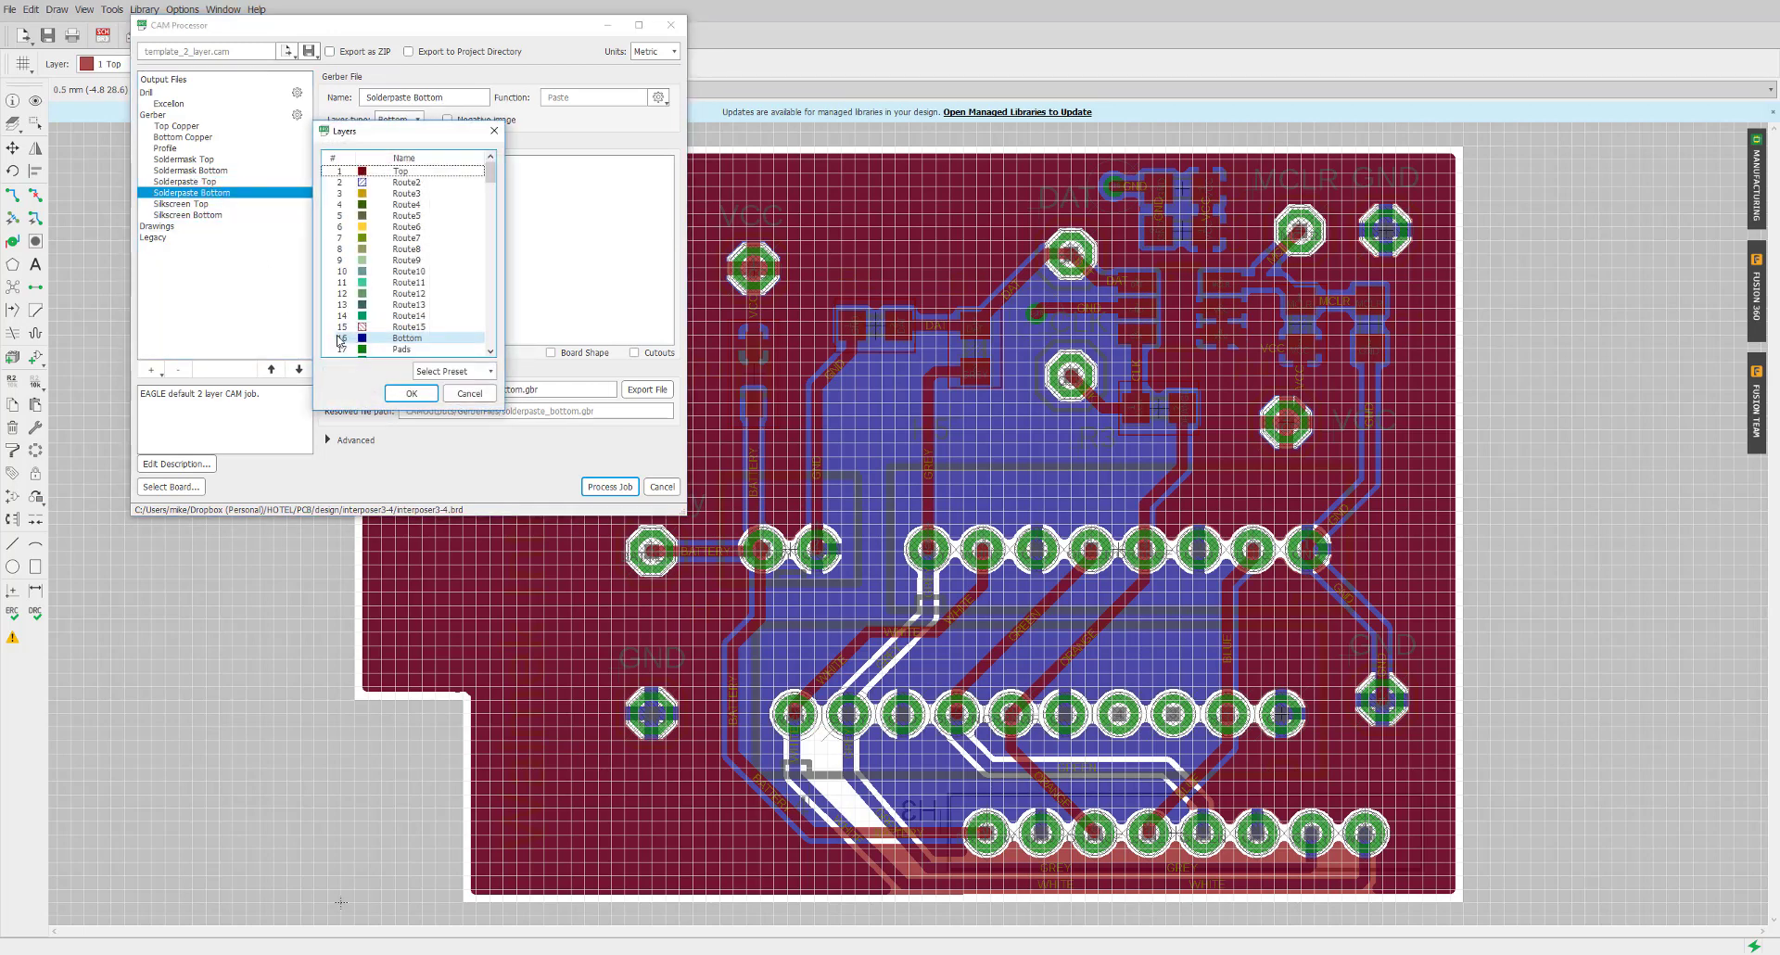
pyautogui.click(410, 316)
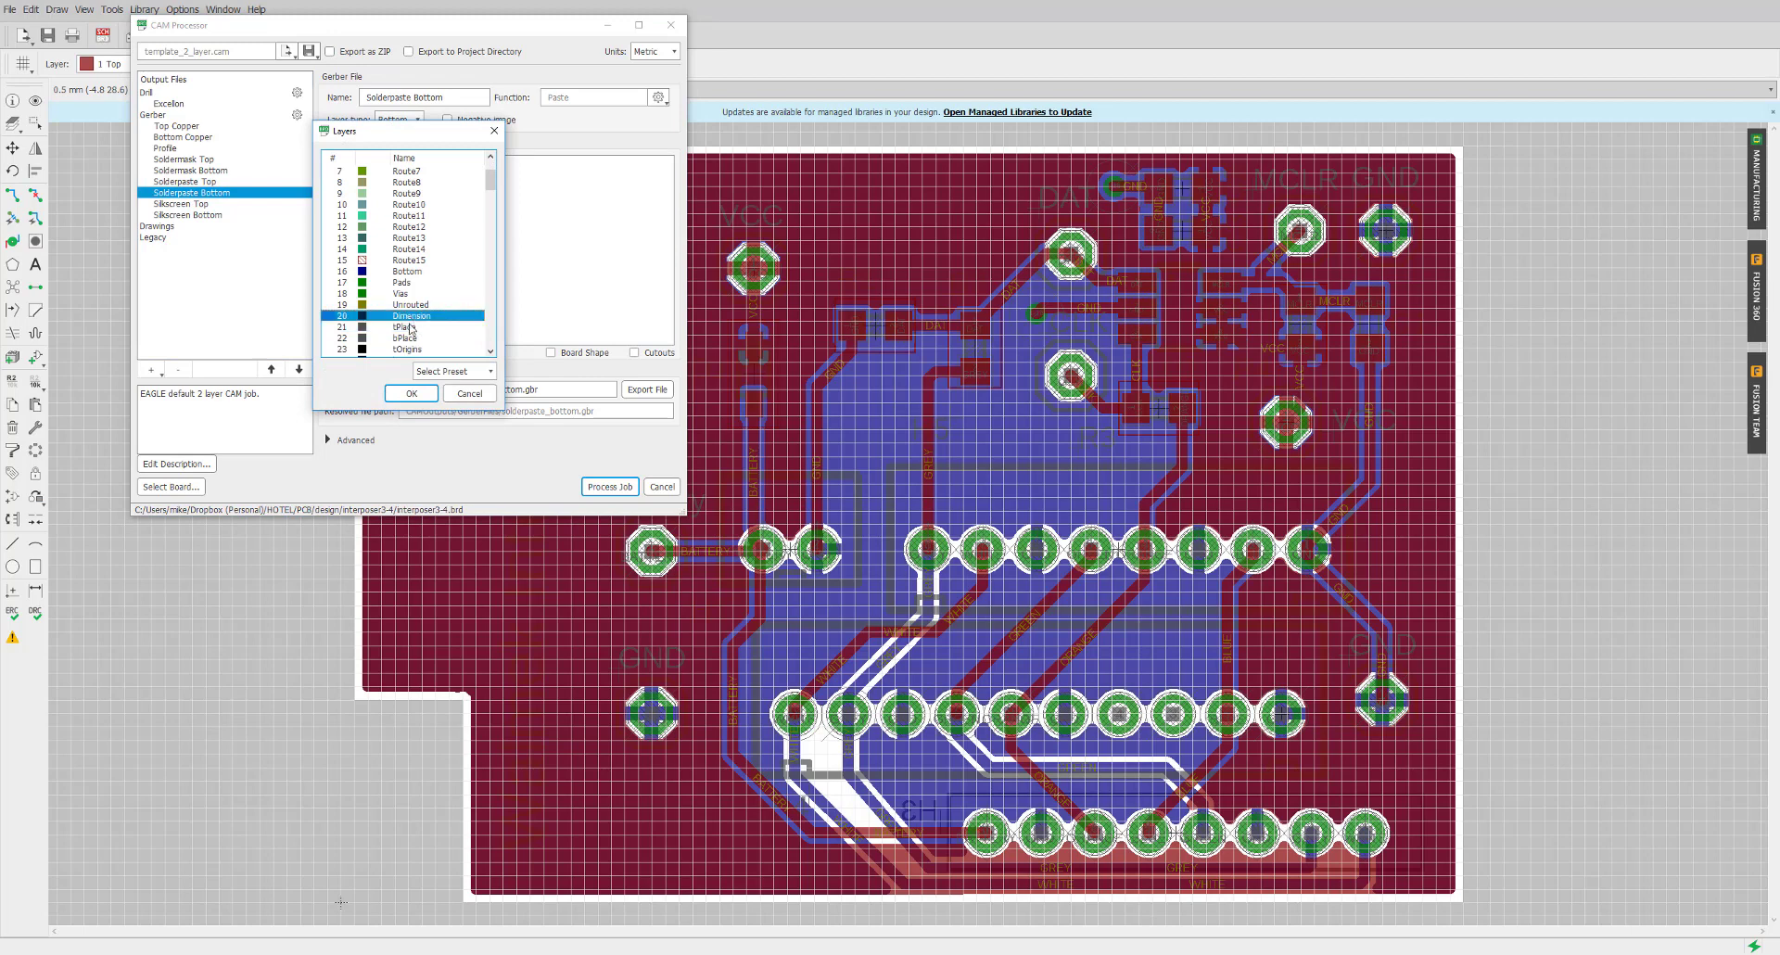
pyautogui.click(411, 393)
pyautogui.click(255, 203)
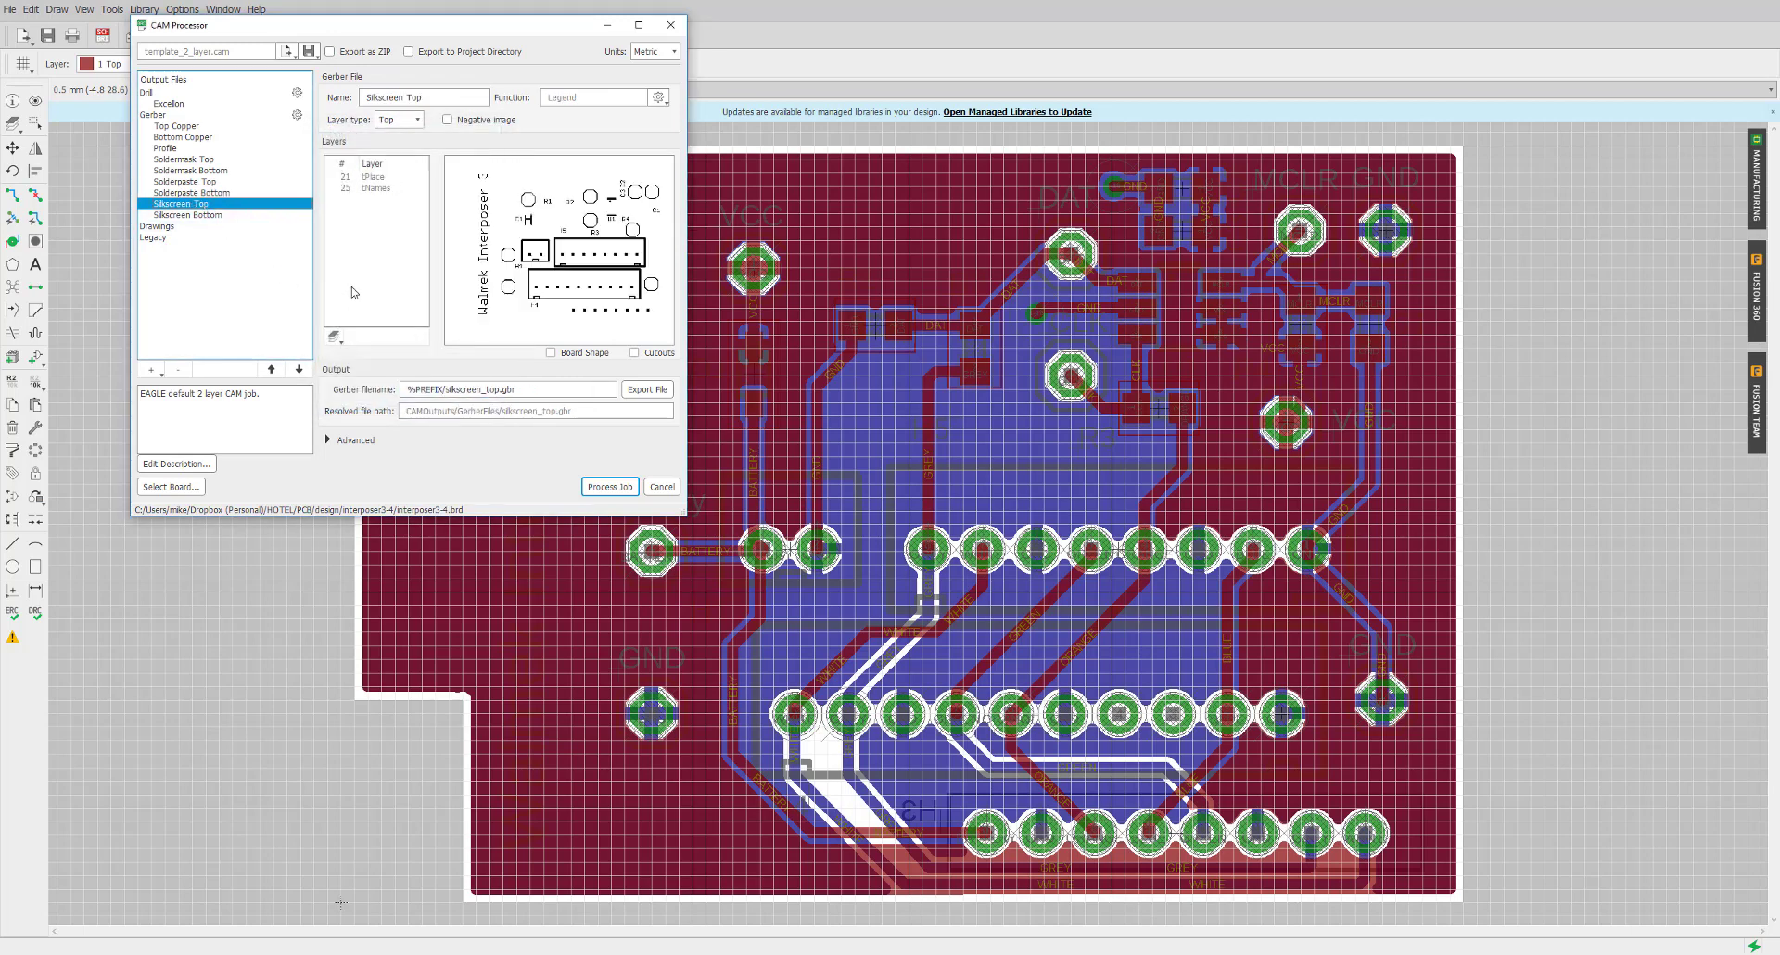
pyautogui.click(336, 336)
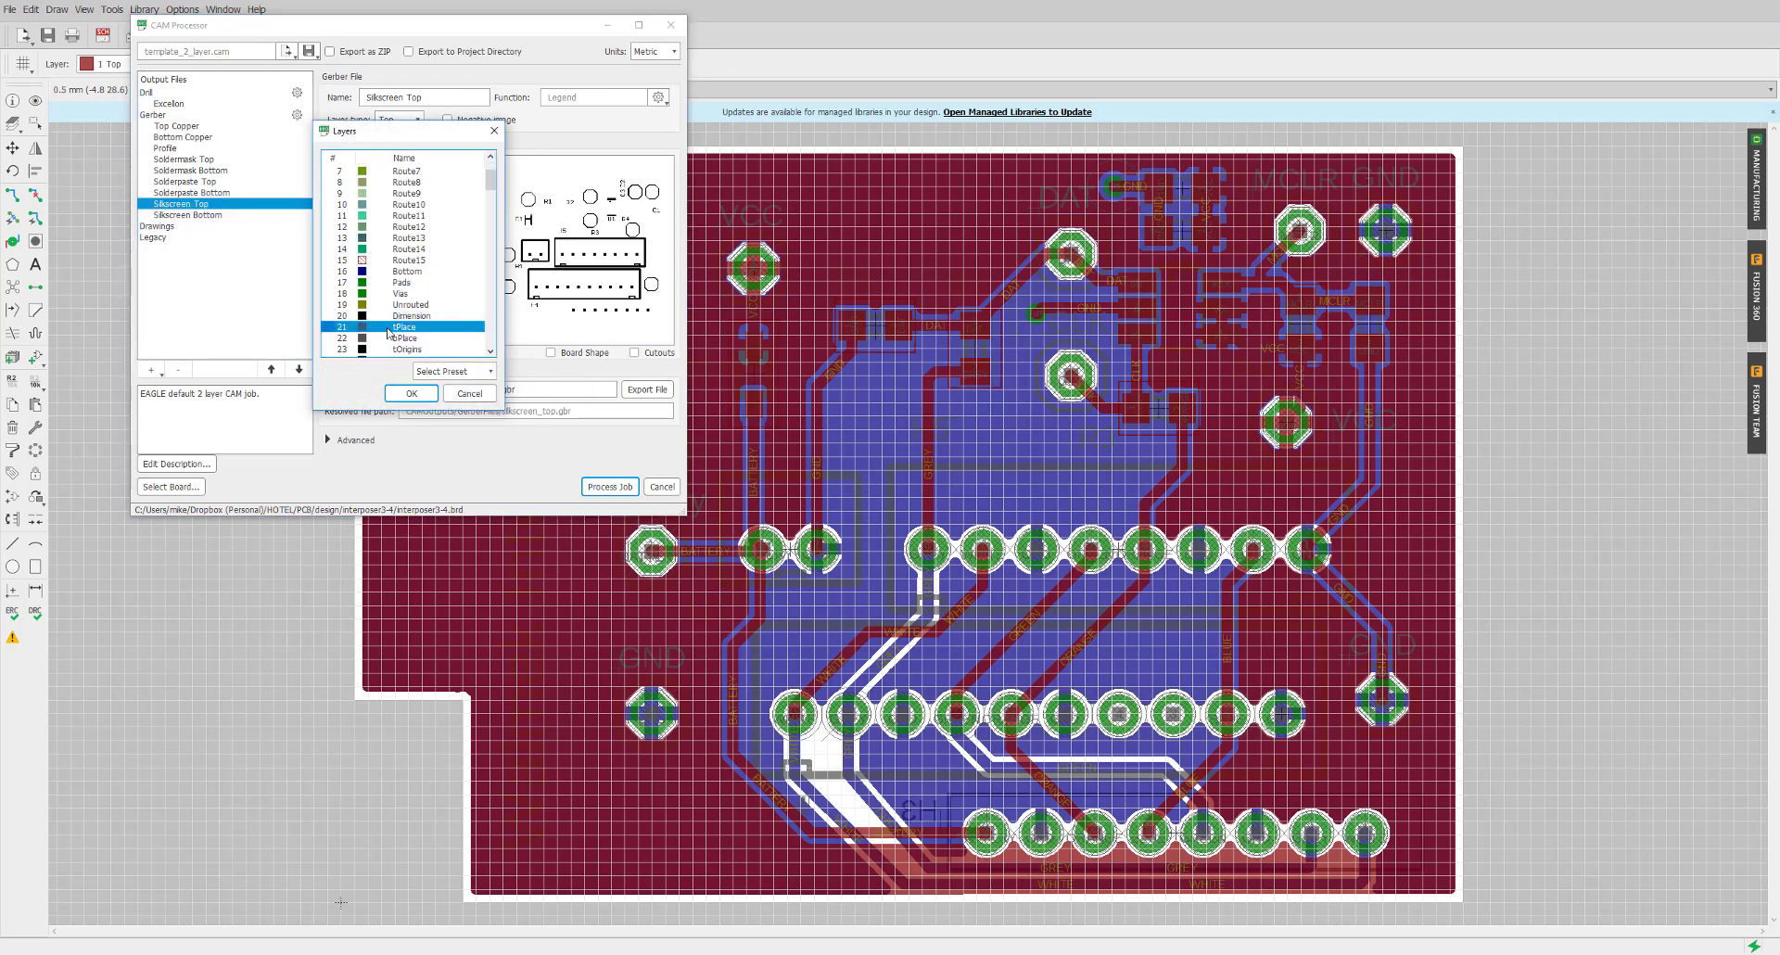
pyautogui.keyDown('ctrl'); pyautogui.click(408, 316); pyautogui.keyUp('ctrl')
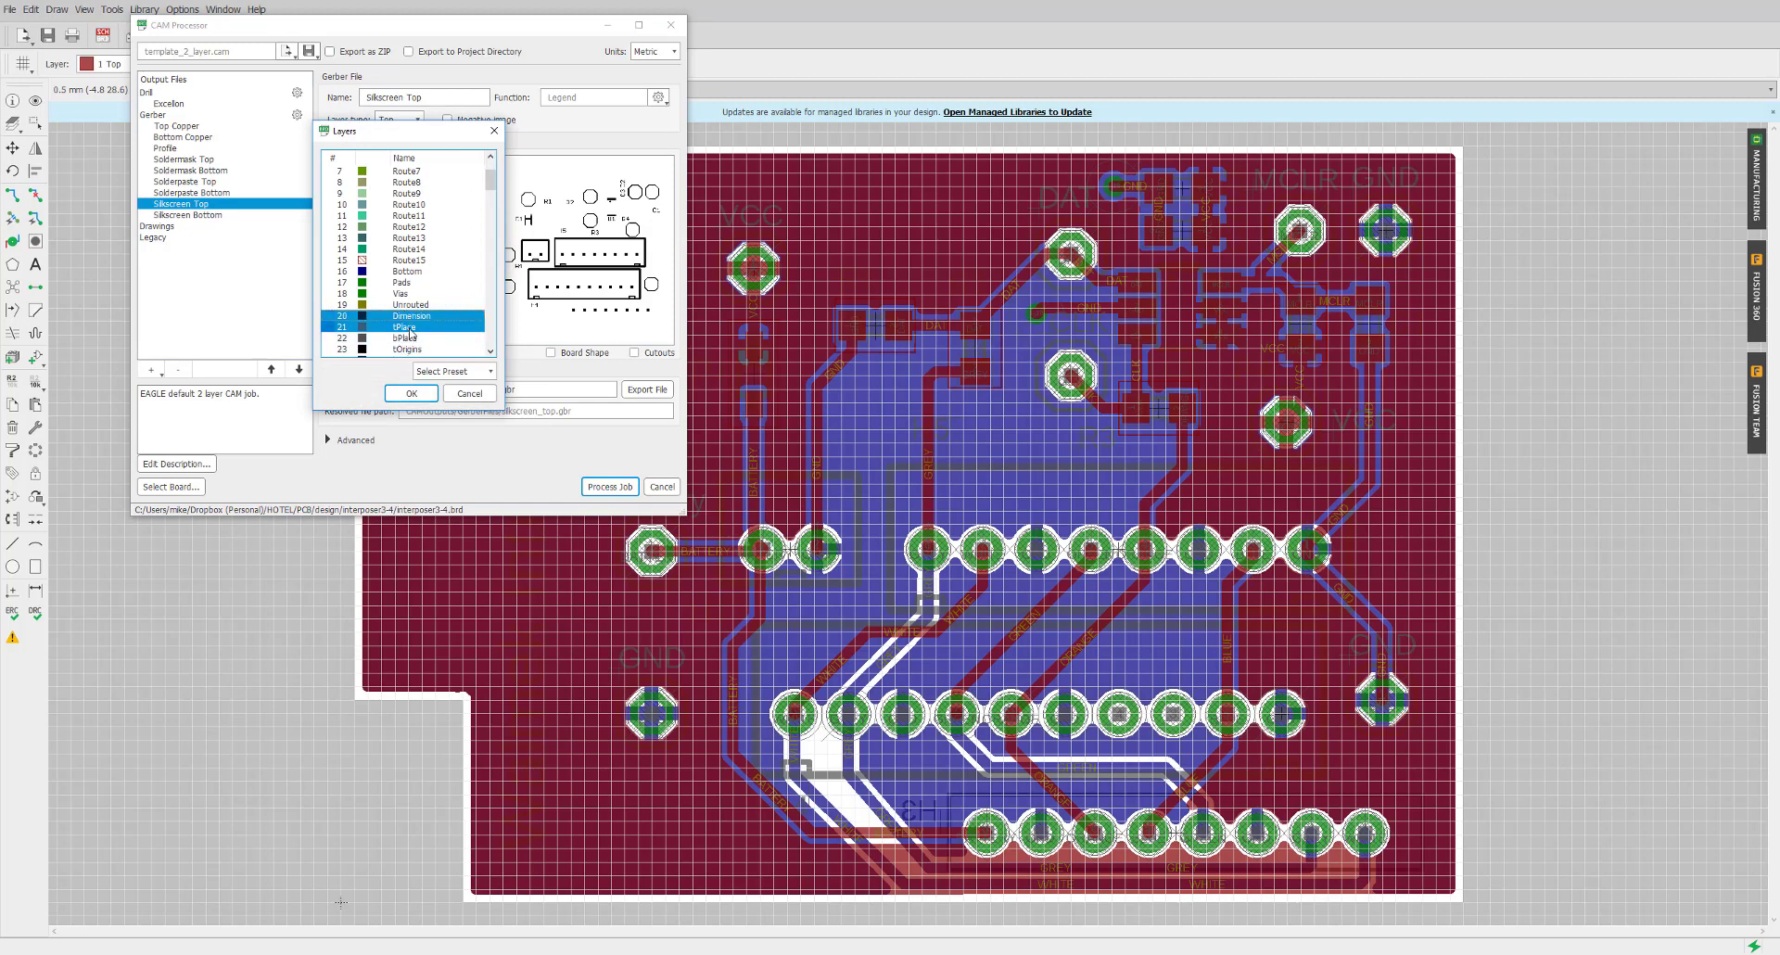
pyautogui.click(412, 393)
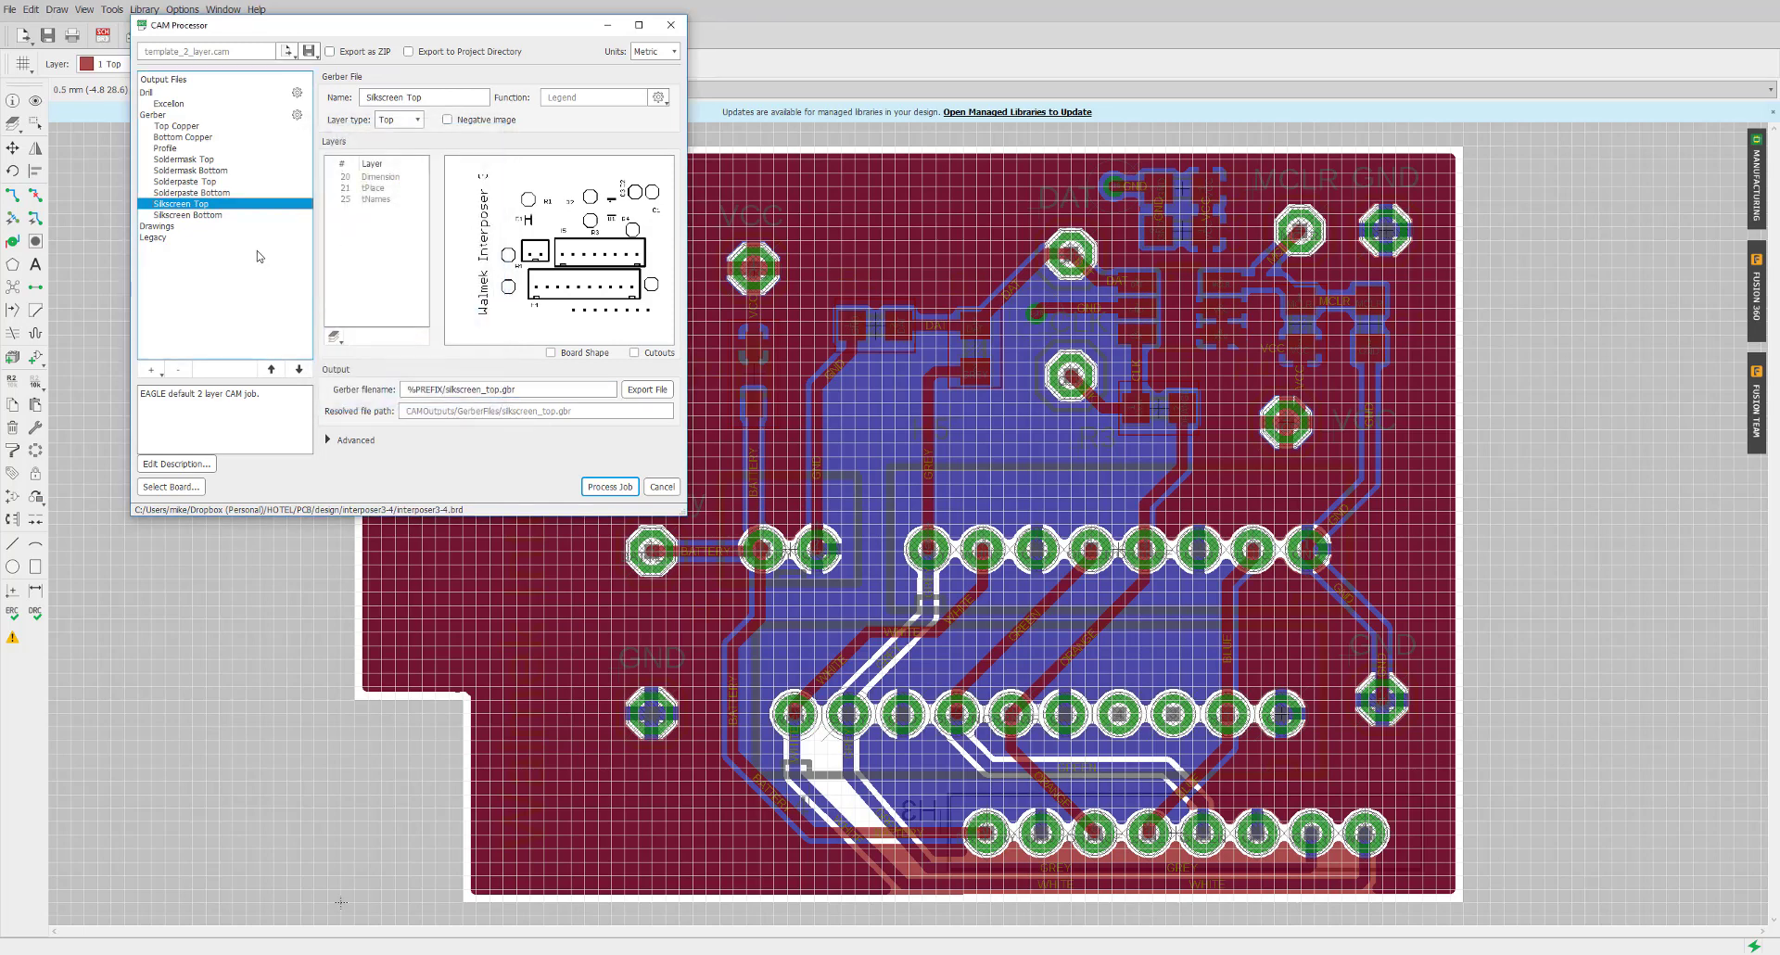
# Add the Dimension layer to the Silkscreen Bottom Gerber output as well
pyautogui.click(214, 217)
pyautogui.click(335, 335)
pyautogui.scroll(-4, 375, 278)
pyautogui.click(405, 251)
pyautogui.click(408, 392)
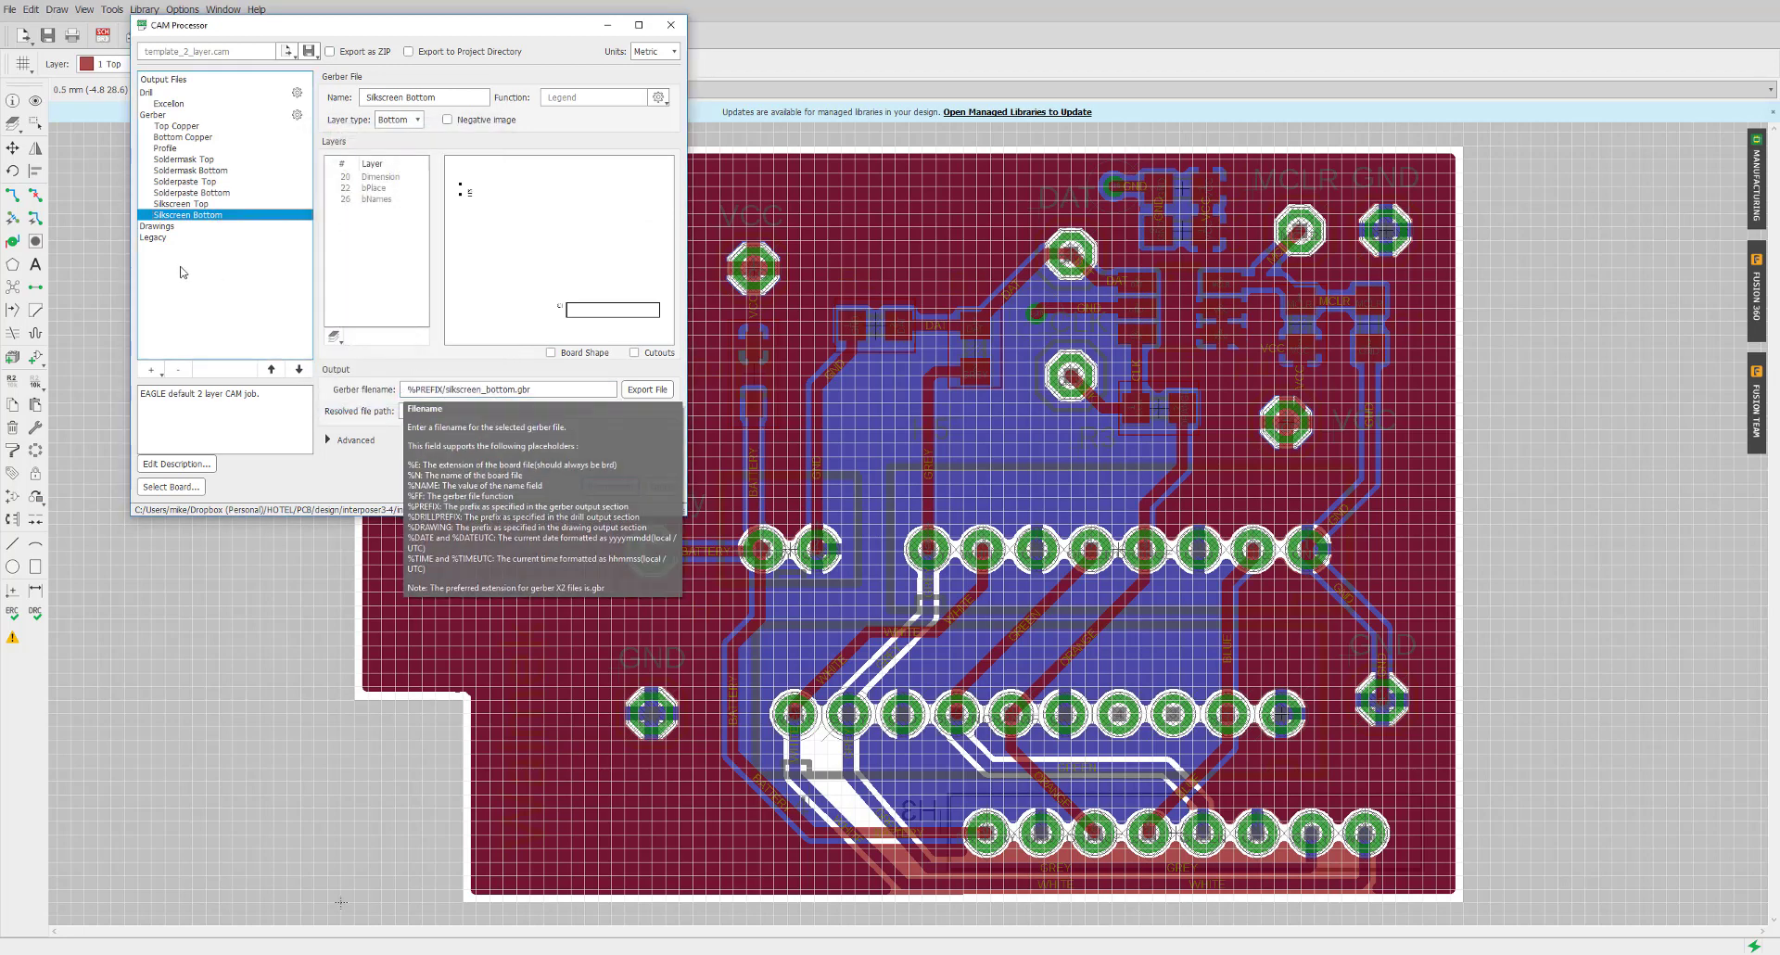
# Show the general Gerber options and confirm Gerber RS-274X as the output type
pyautogui.click(216, 116)
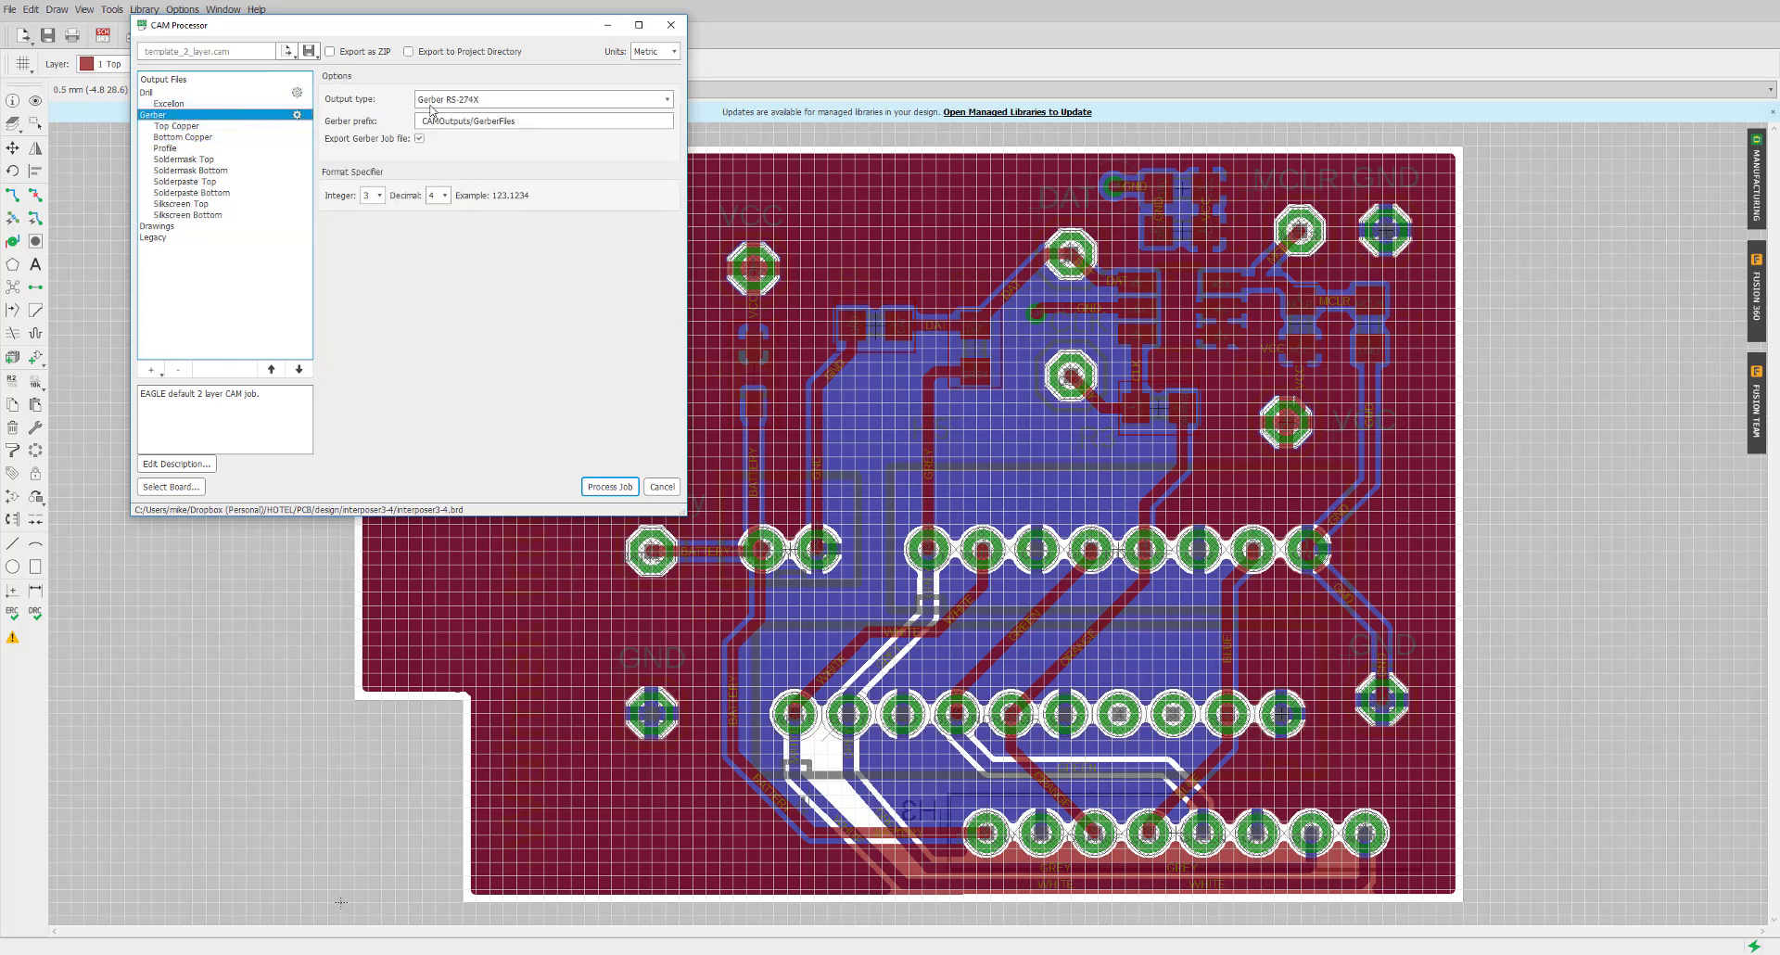
pyautogui.moveTo(457, 109)
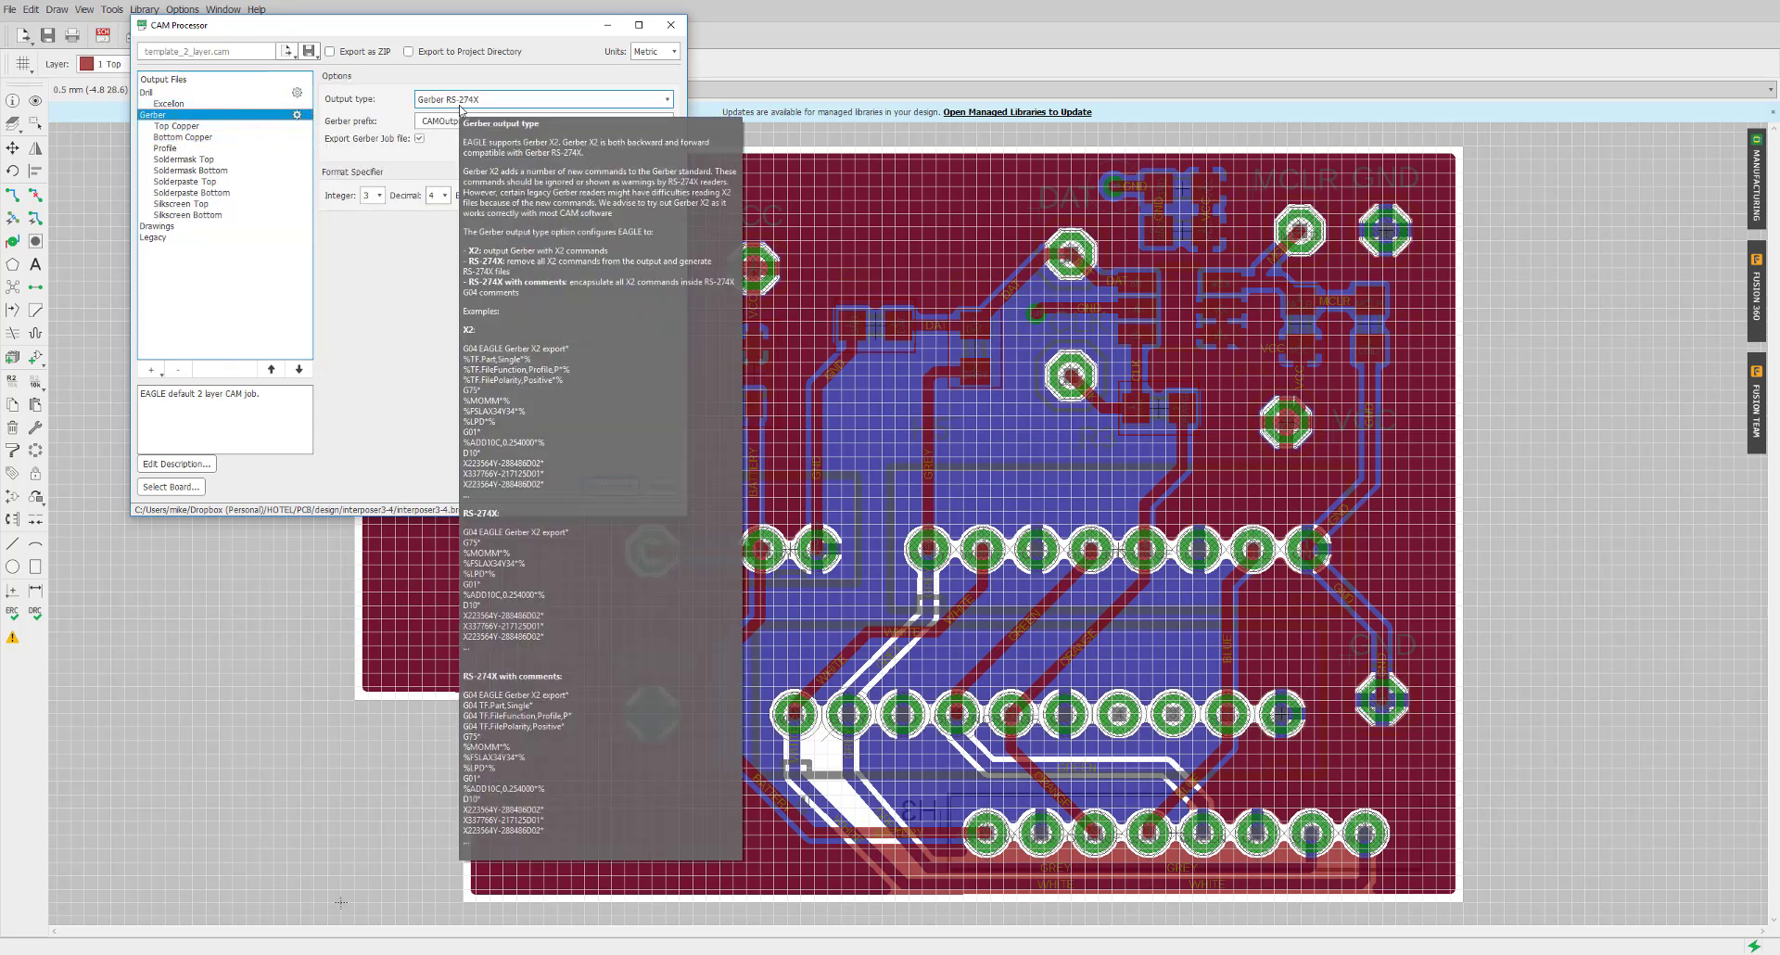
pyautogui.click(667, 100)
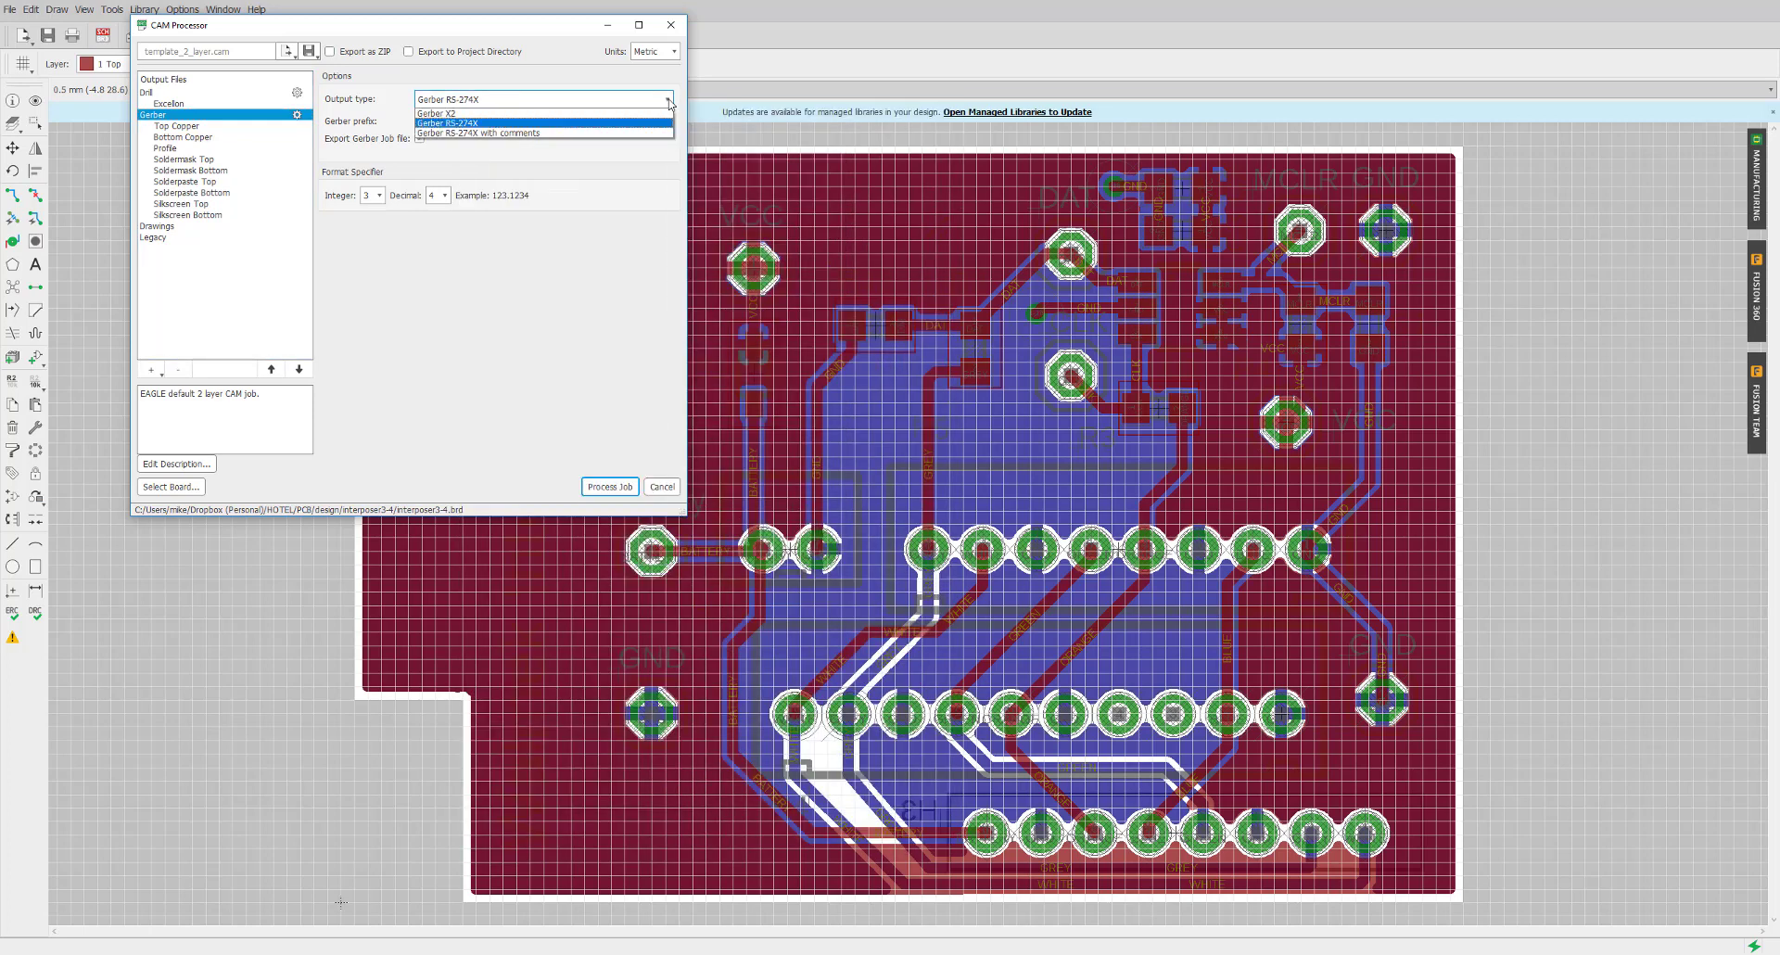
pyautogui.click(668, 100)
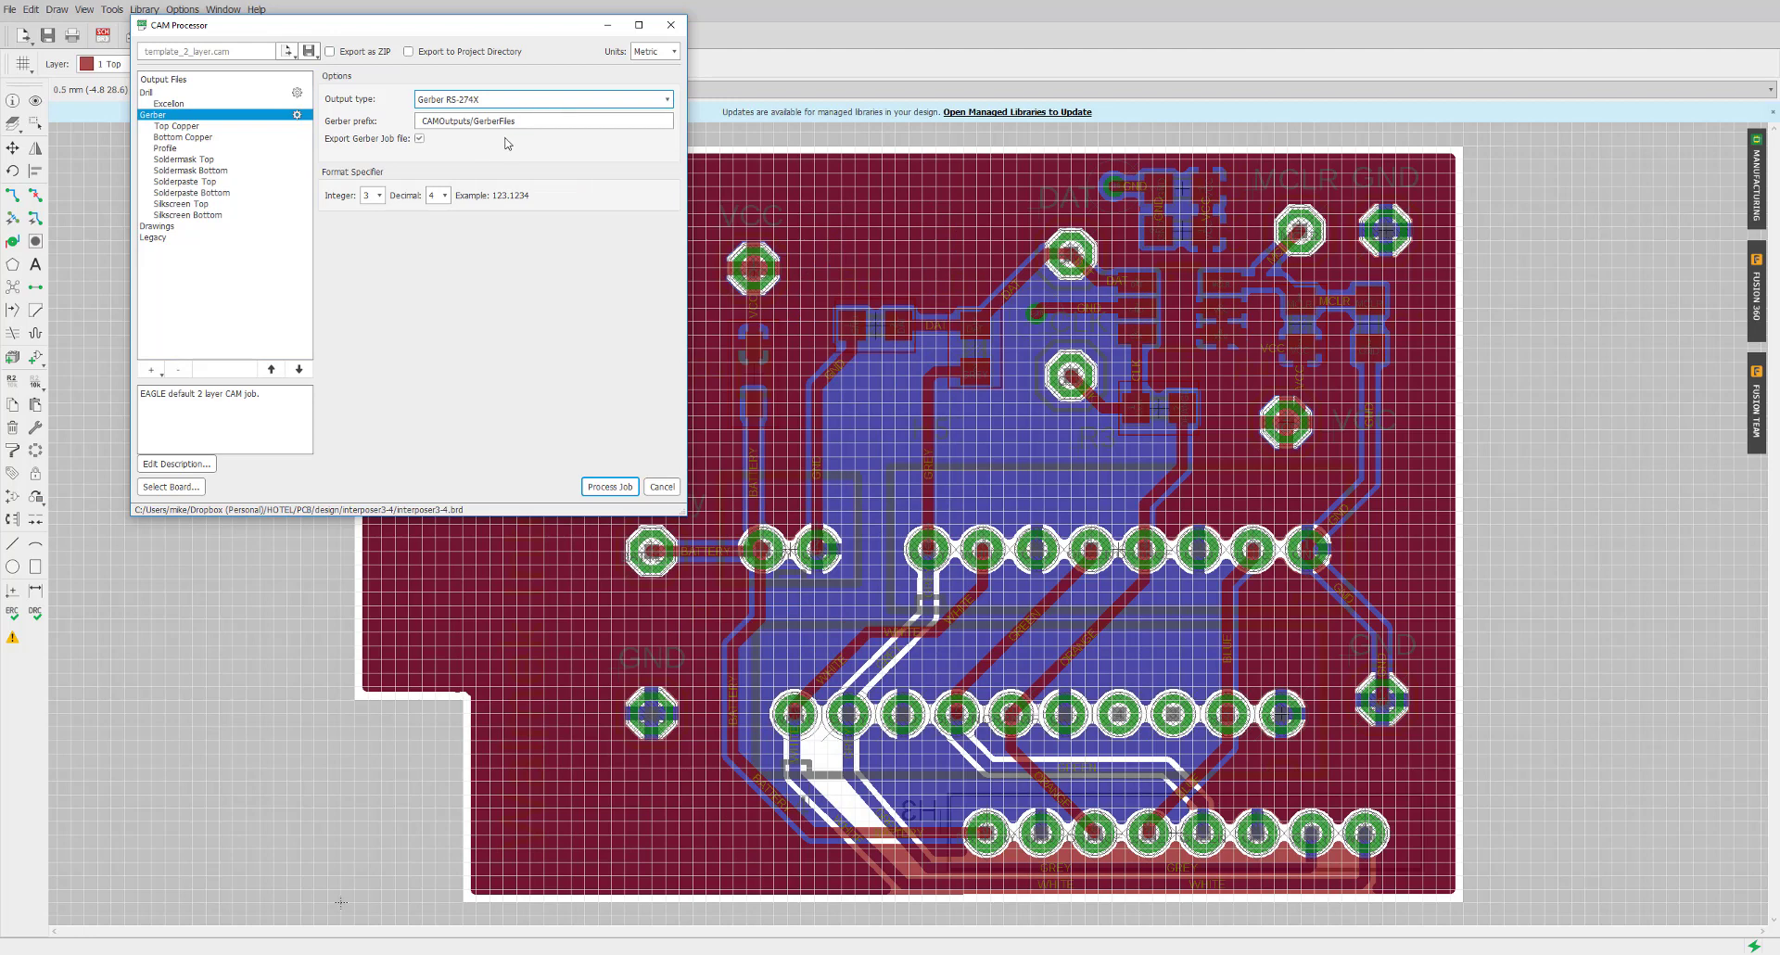
pyautogui.click(668, 100)
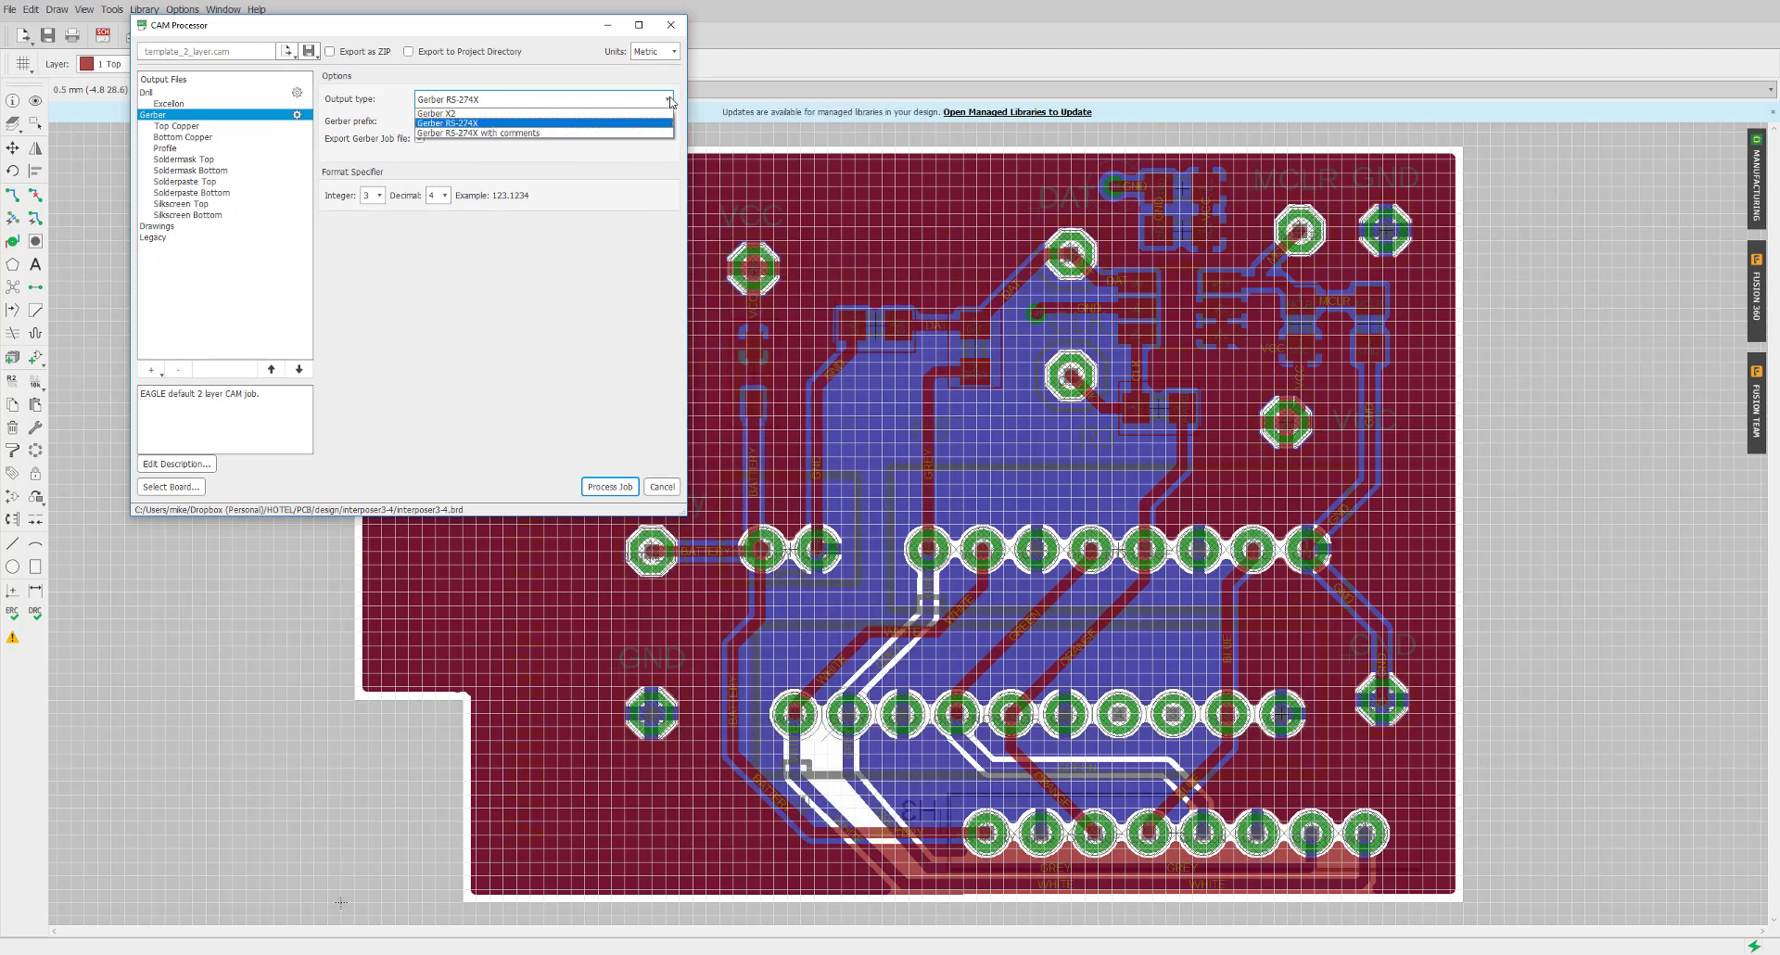
pyautogui.click(601, 123)
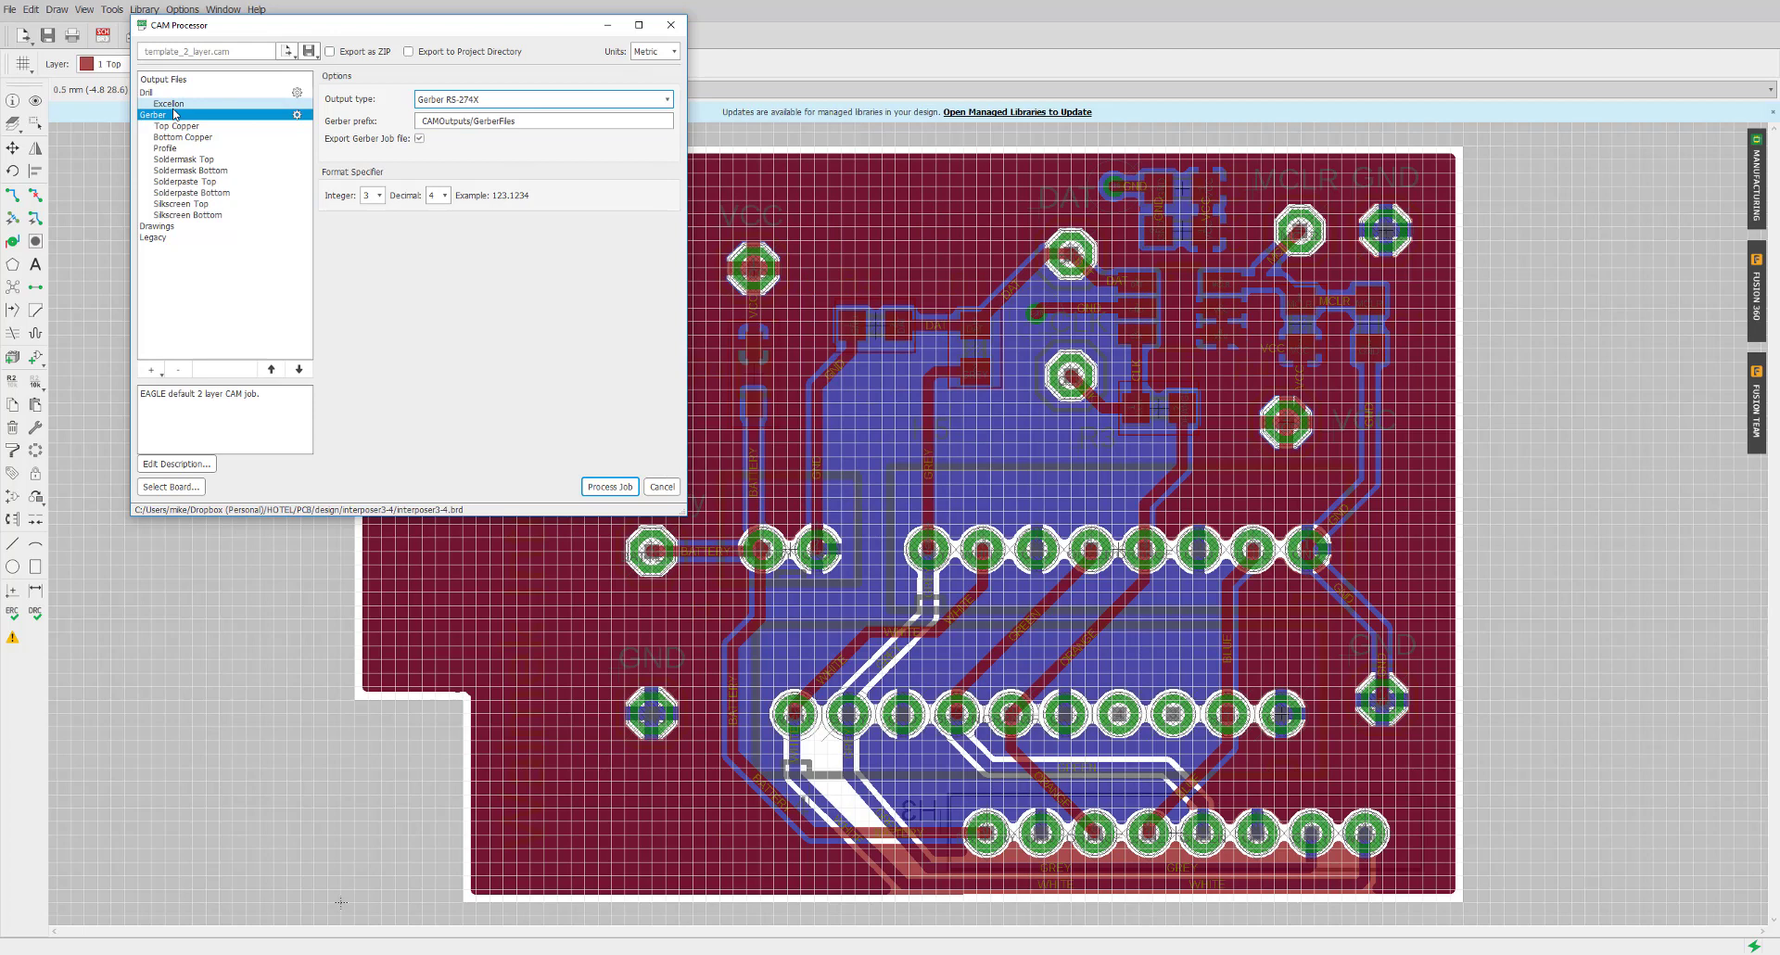
# Process the CAM job into the interposer3-4 folder and open that folder afterwards
pyautogui.click(608, 484)
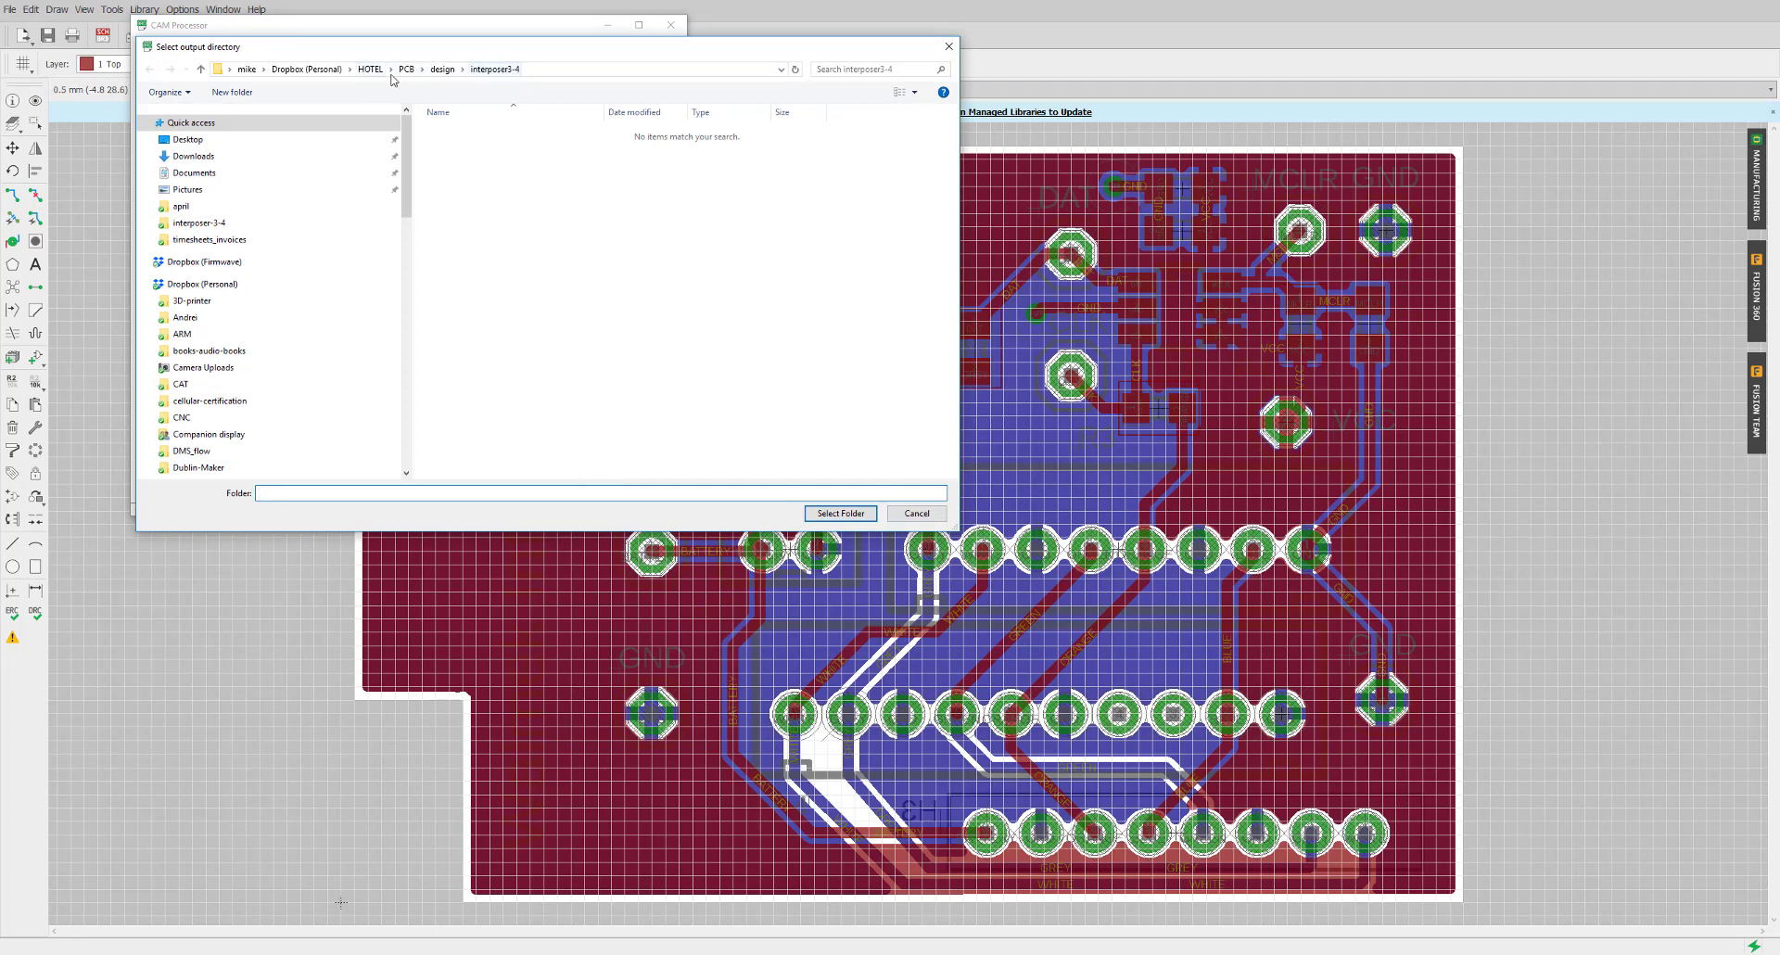
pyautogui.click(837, 513)
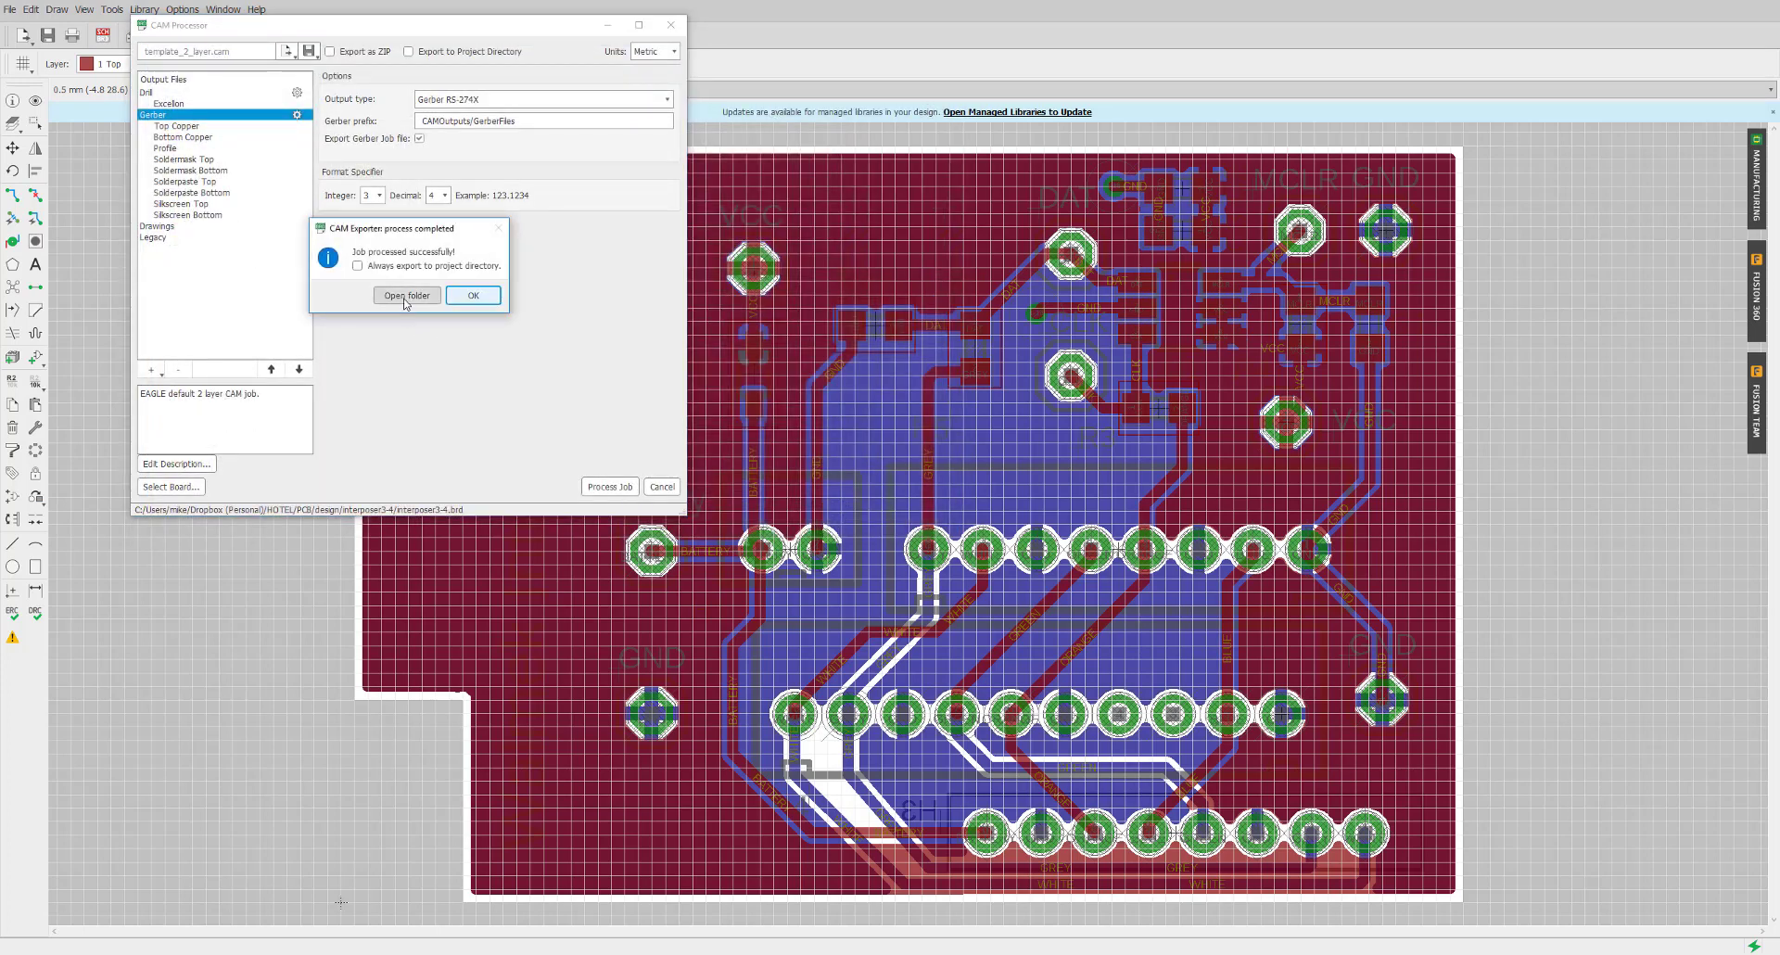
pyautogui.click(406, 297)
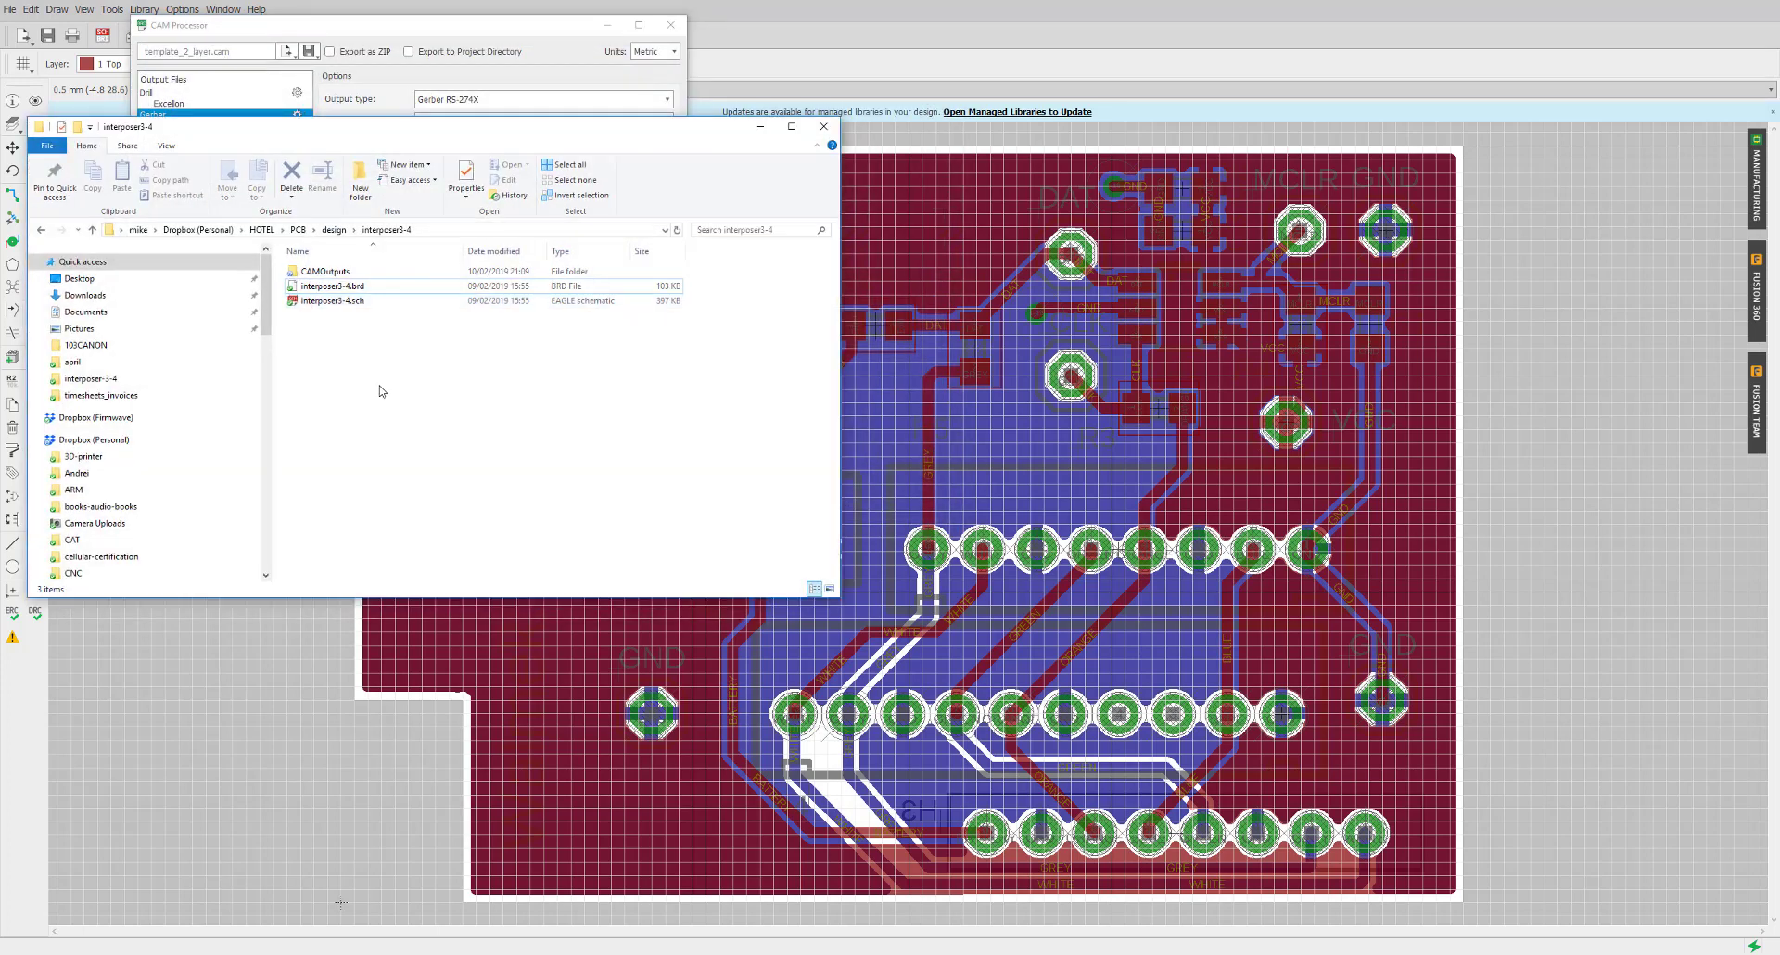
# Inspect the generated DrillFiles and GerberFiles folders inside CAMOutputs
pyautogui.doubleClick(309, 271)
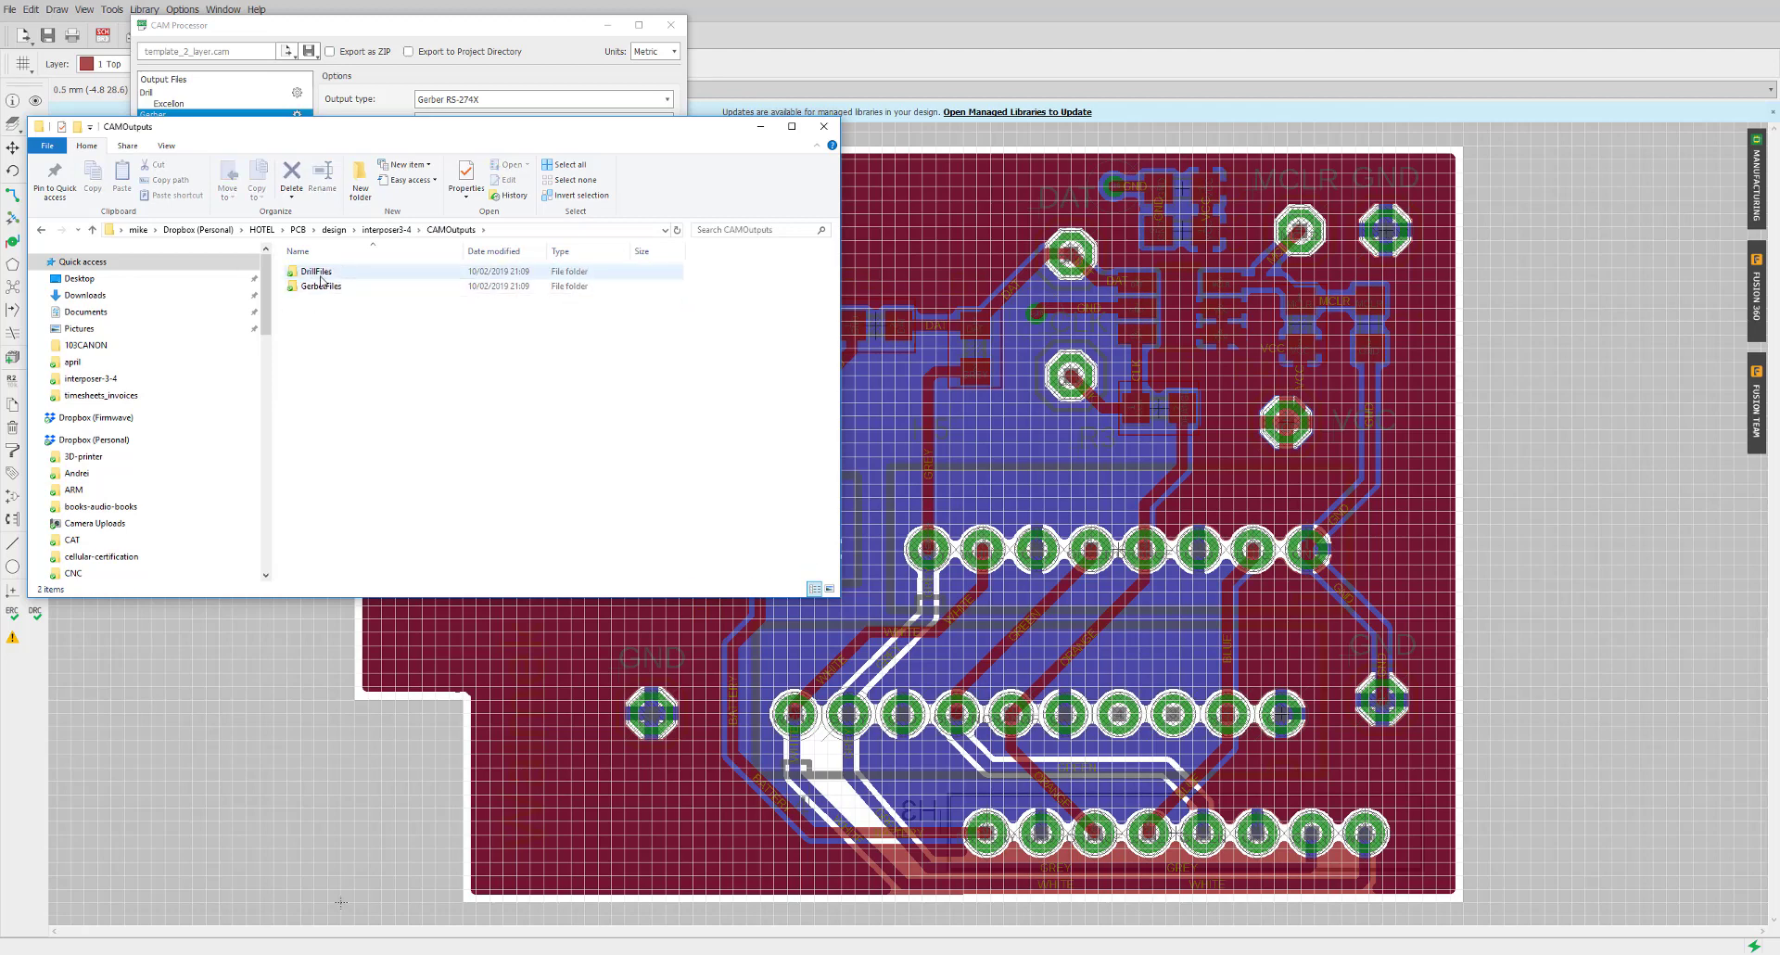
pyautogui.doubleClick(316, 272)
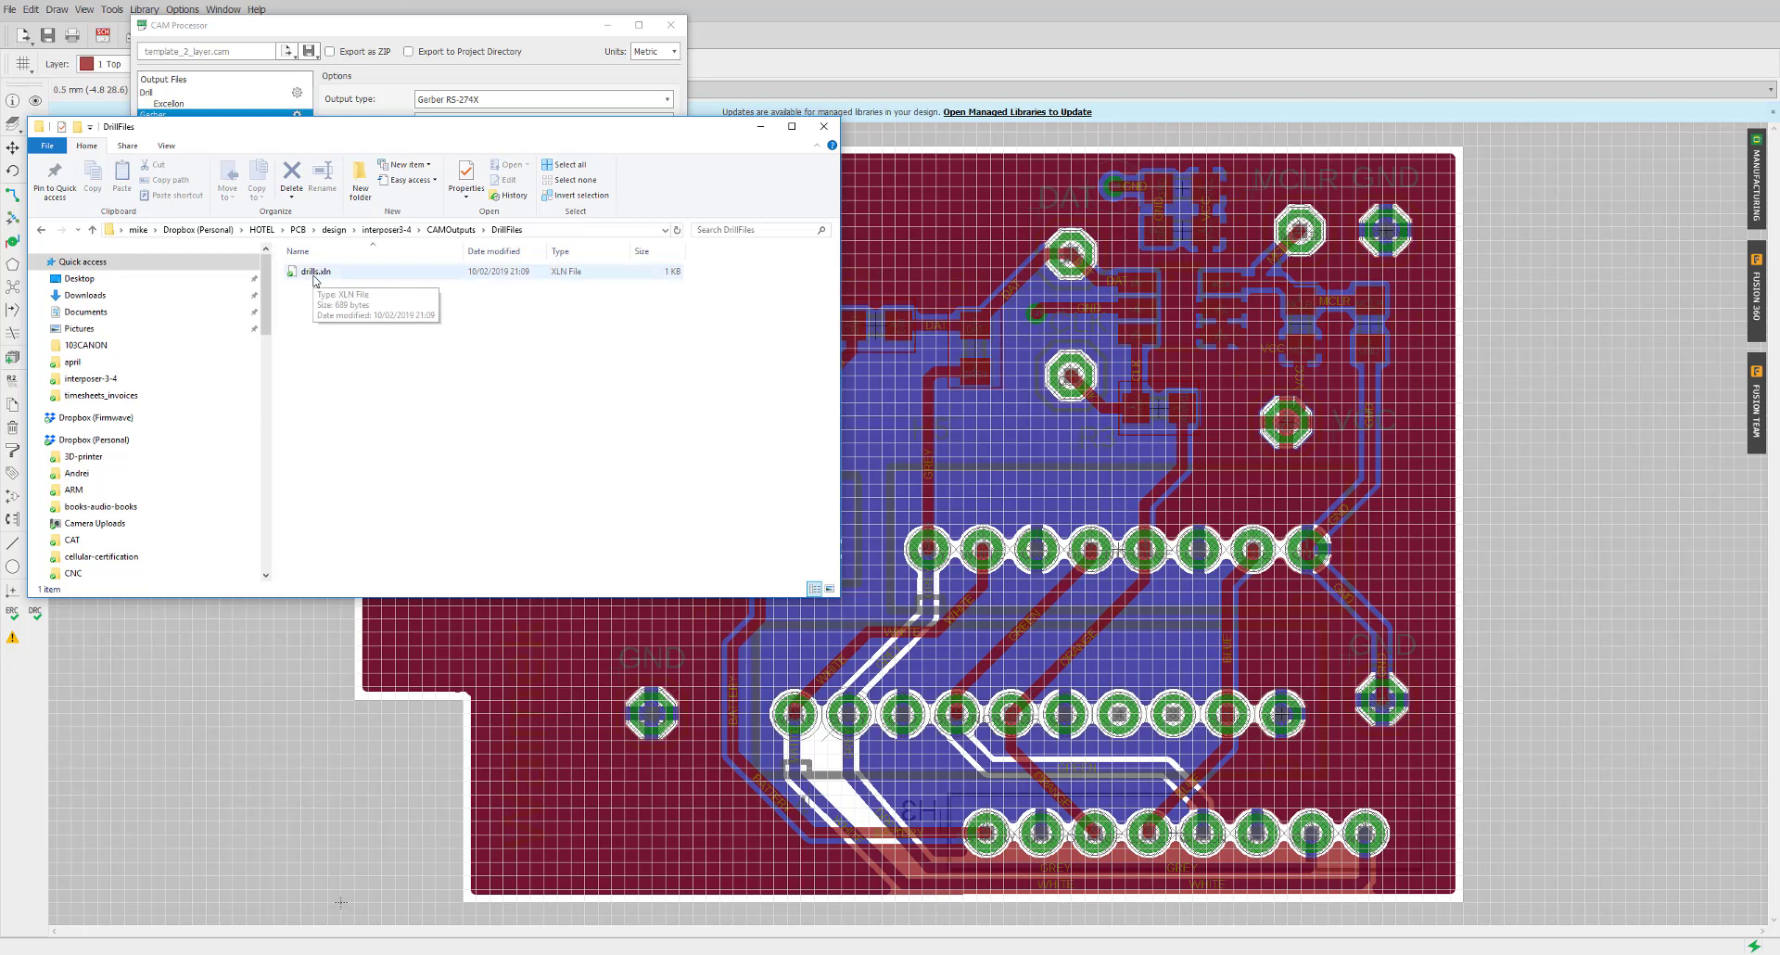
pyautogui.click(450, 229)
pyautogui.click(322, 287)
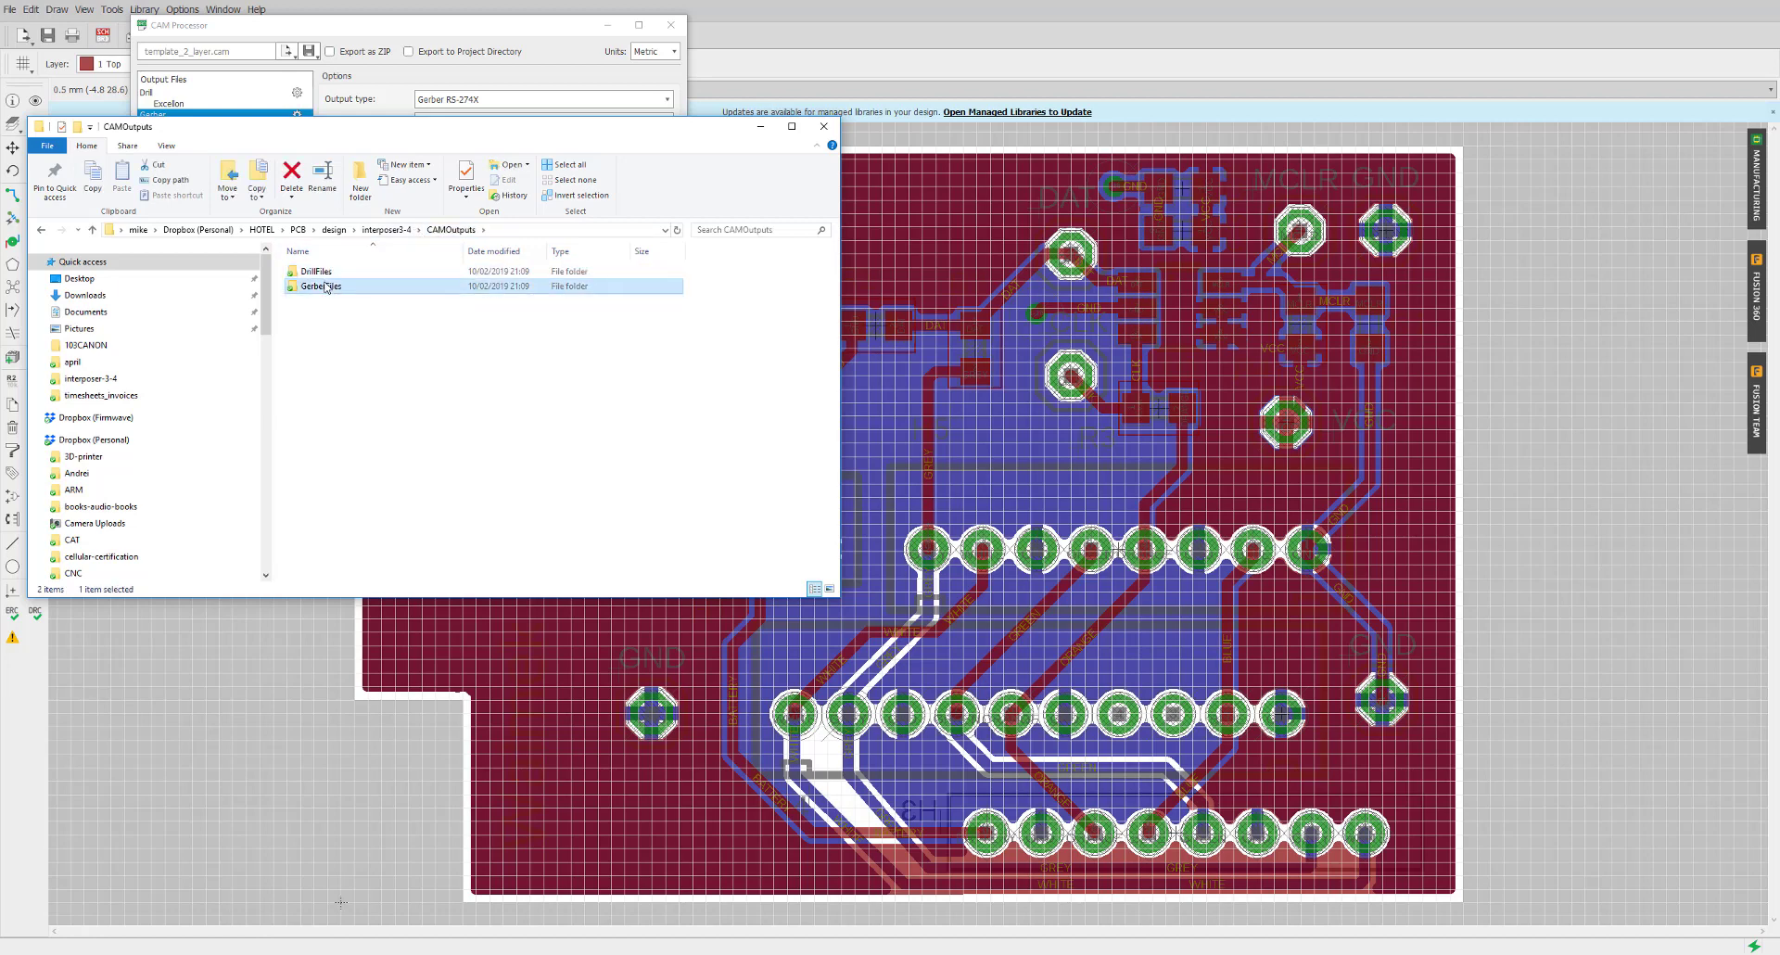
pyautogui.doubleClick(322, 287)
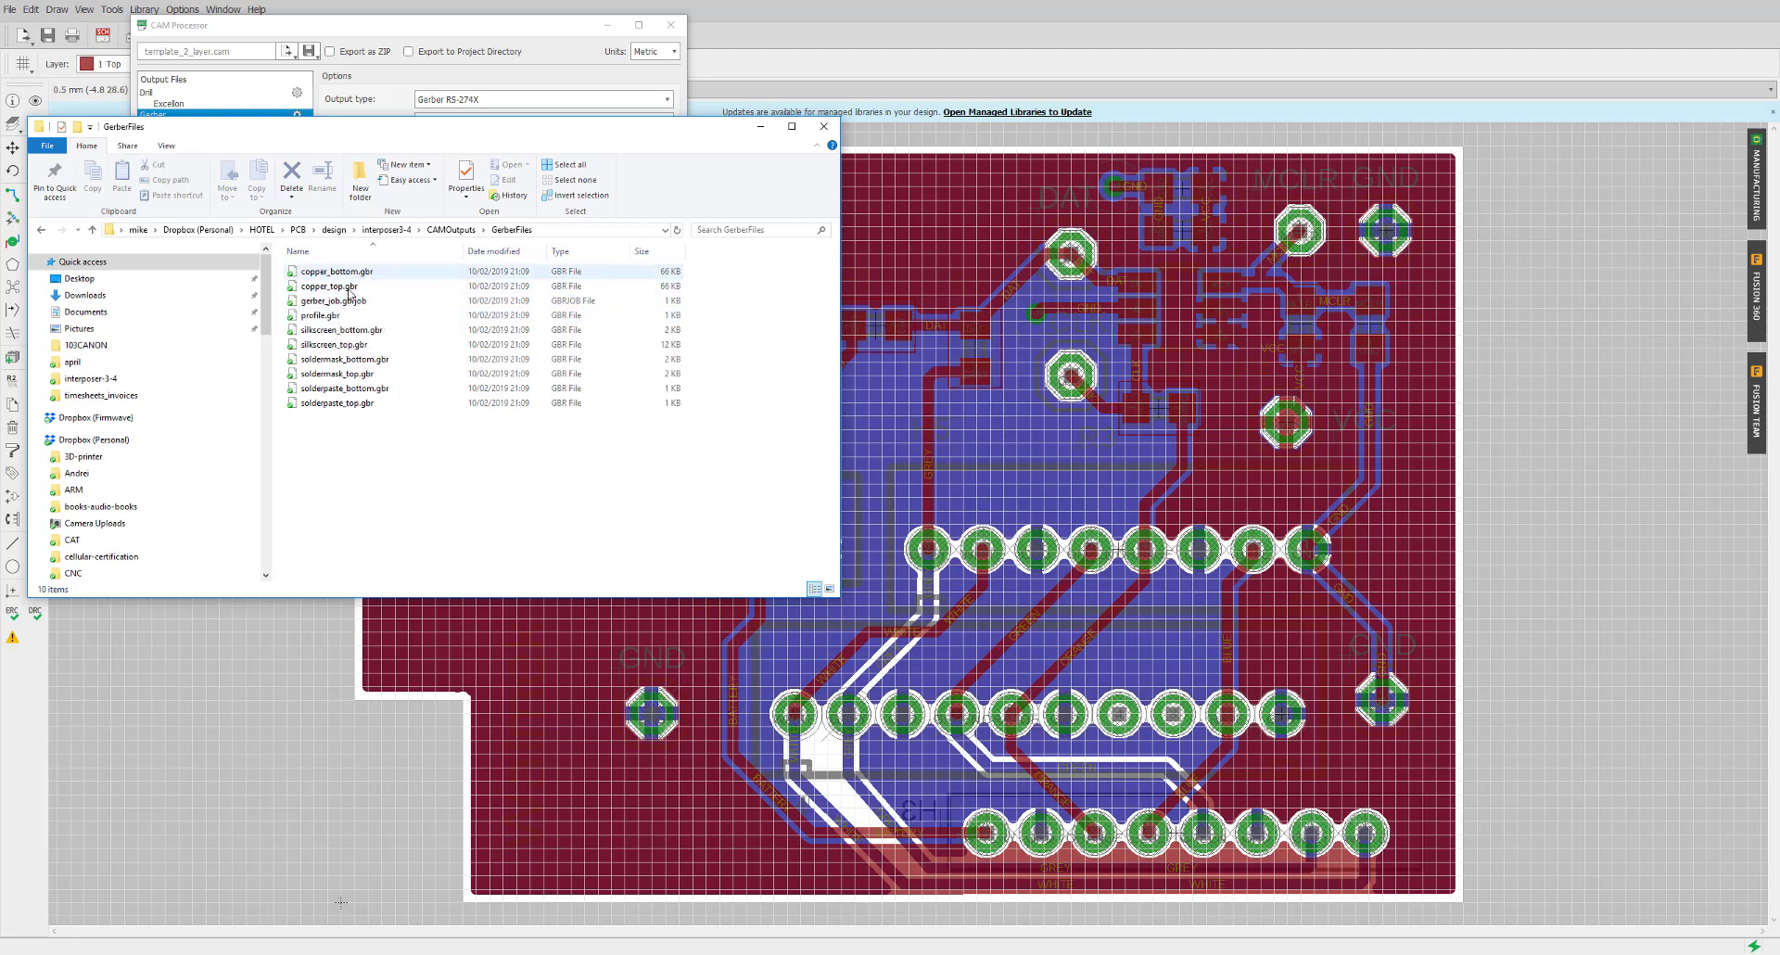
pyautogui.click(454, 236)
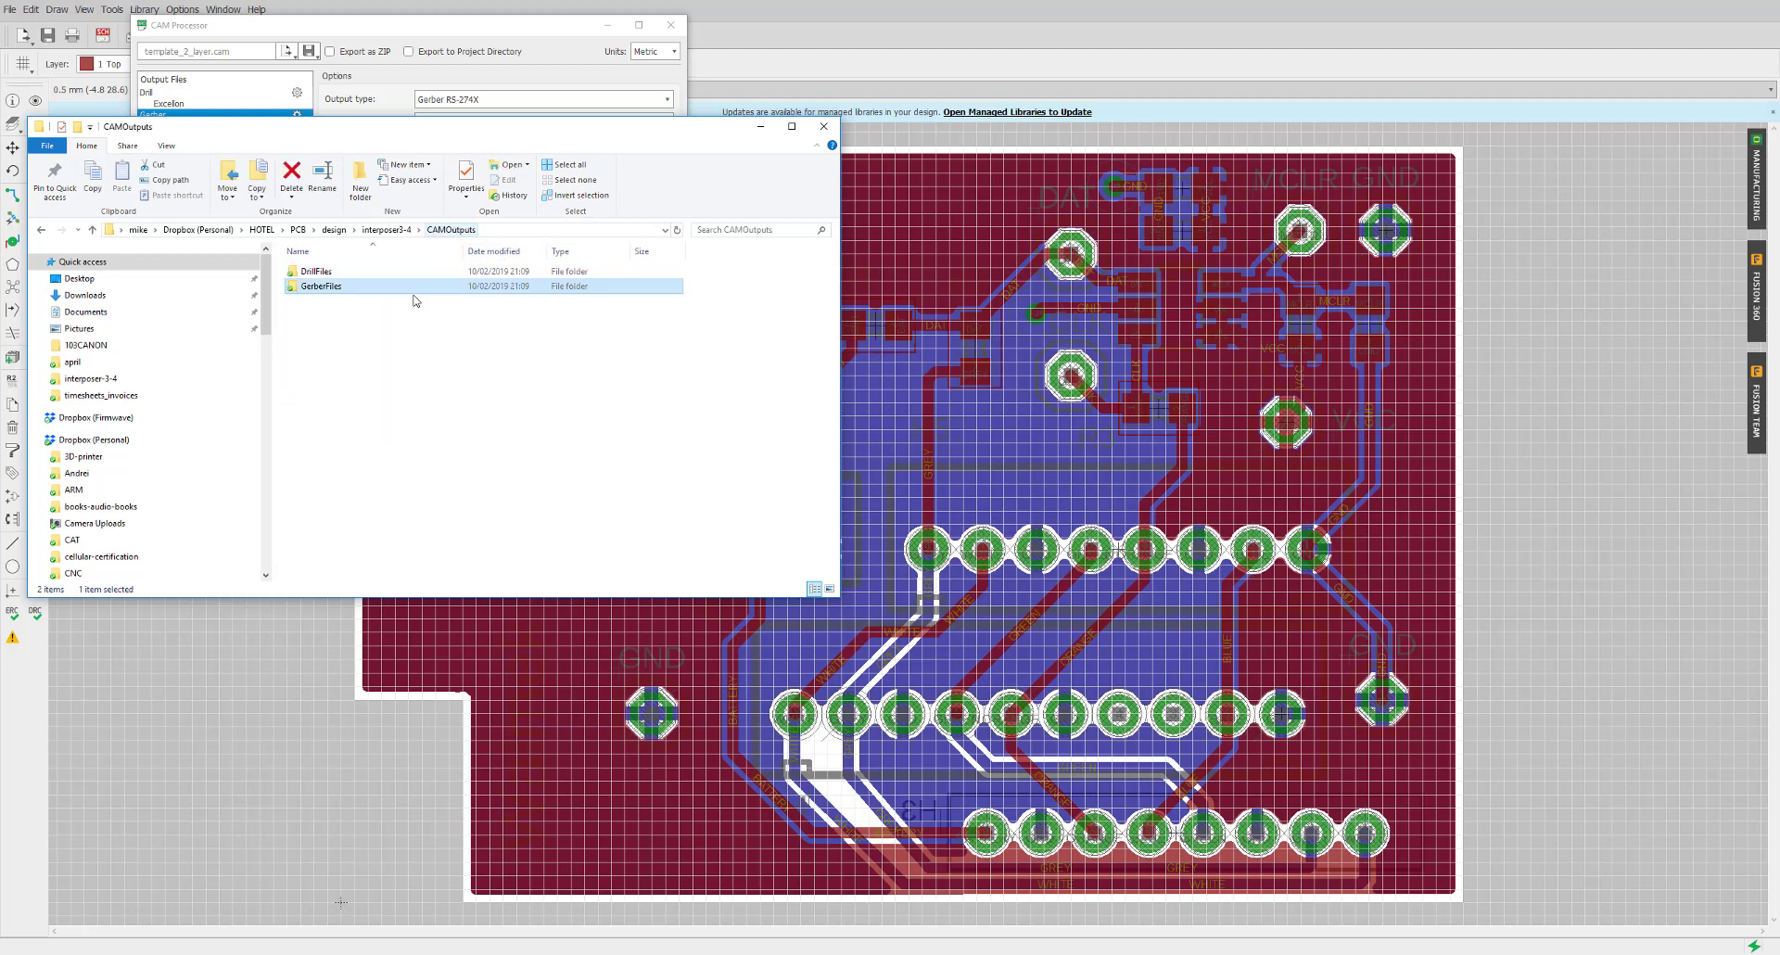
# Compress DrillFiles and GerberFiles together into a zip archive named order.zip
pyautogui.moveTo(366, 307); pyautogui.dragTo(318, 271)
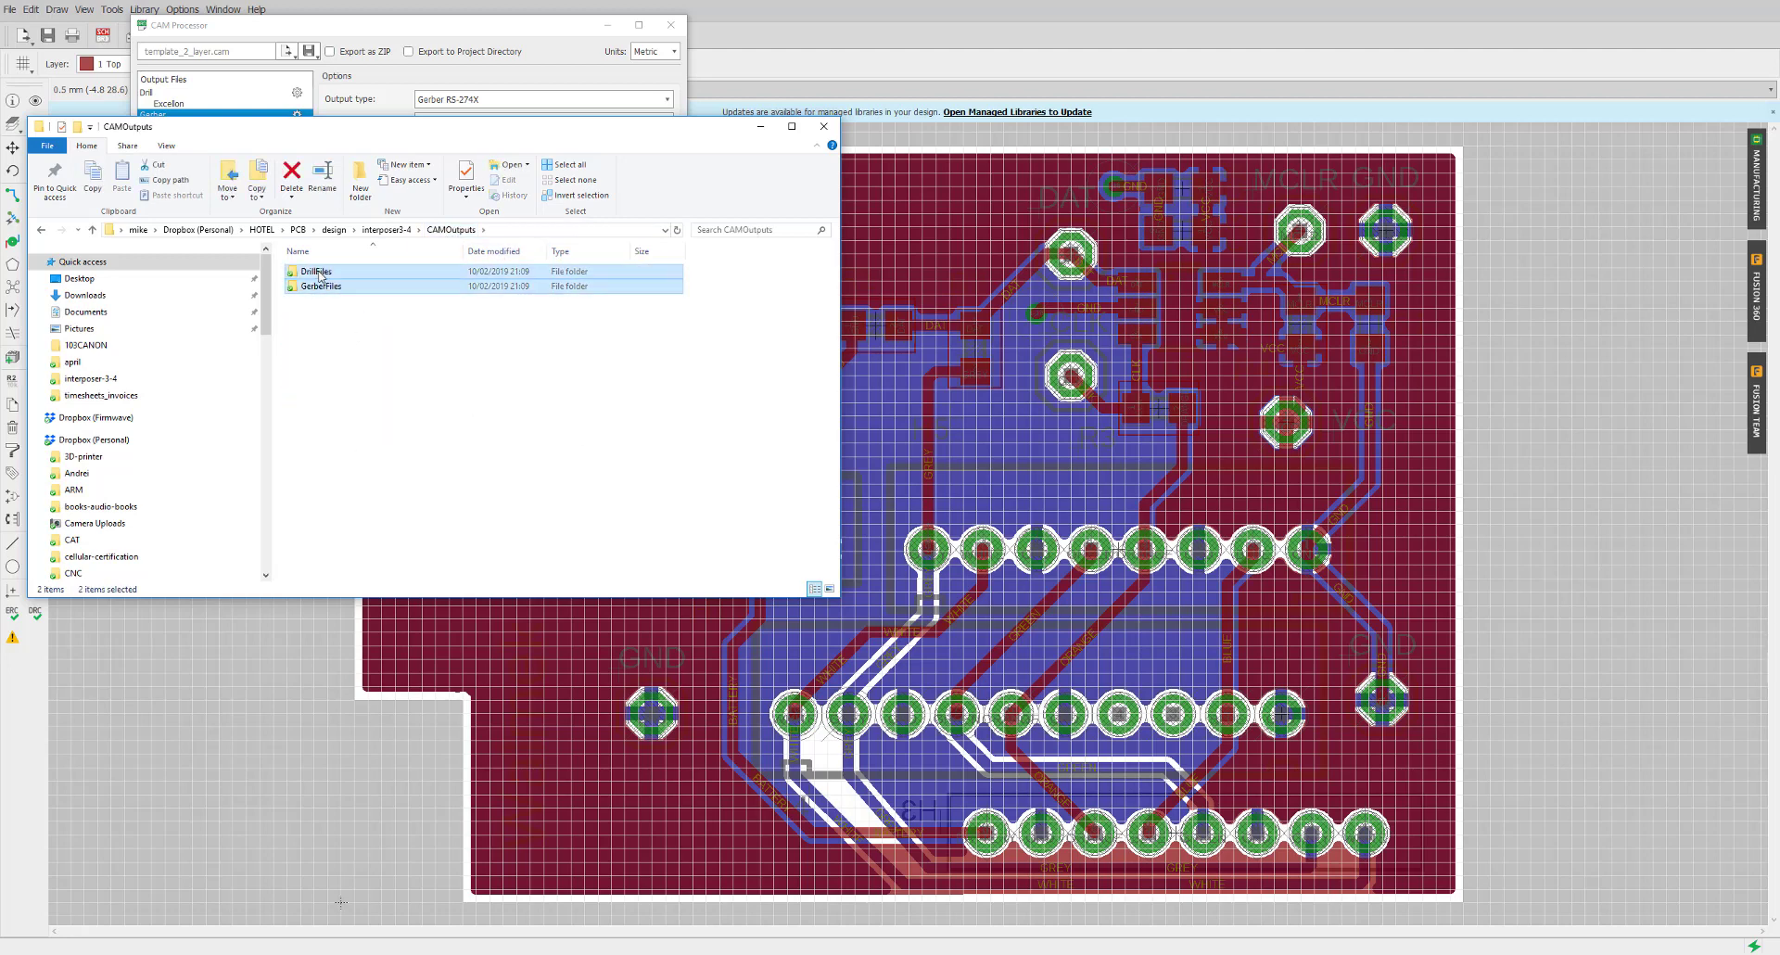
pyautogui.rightClick(319, 271)
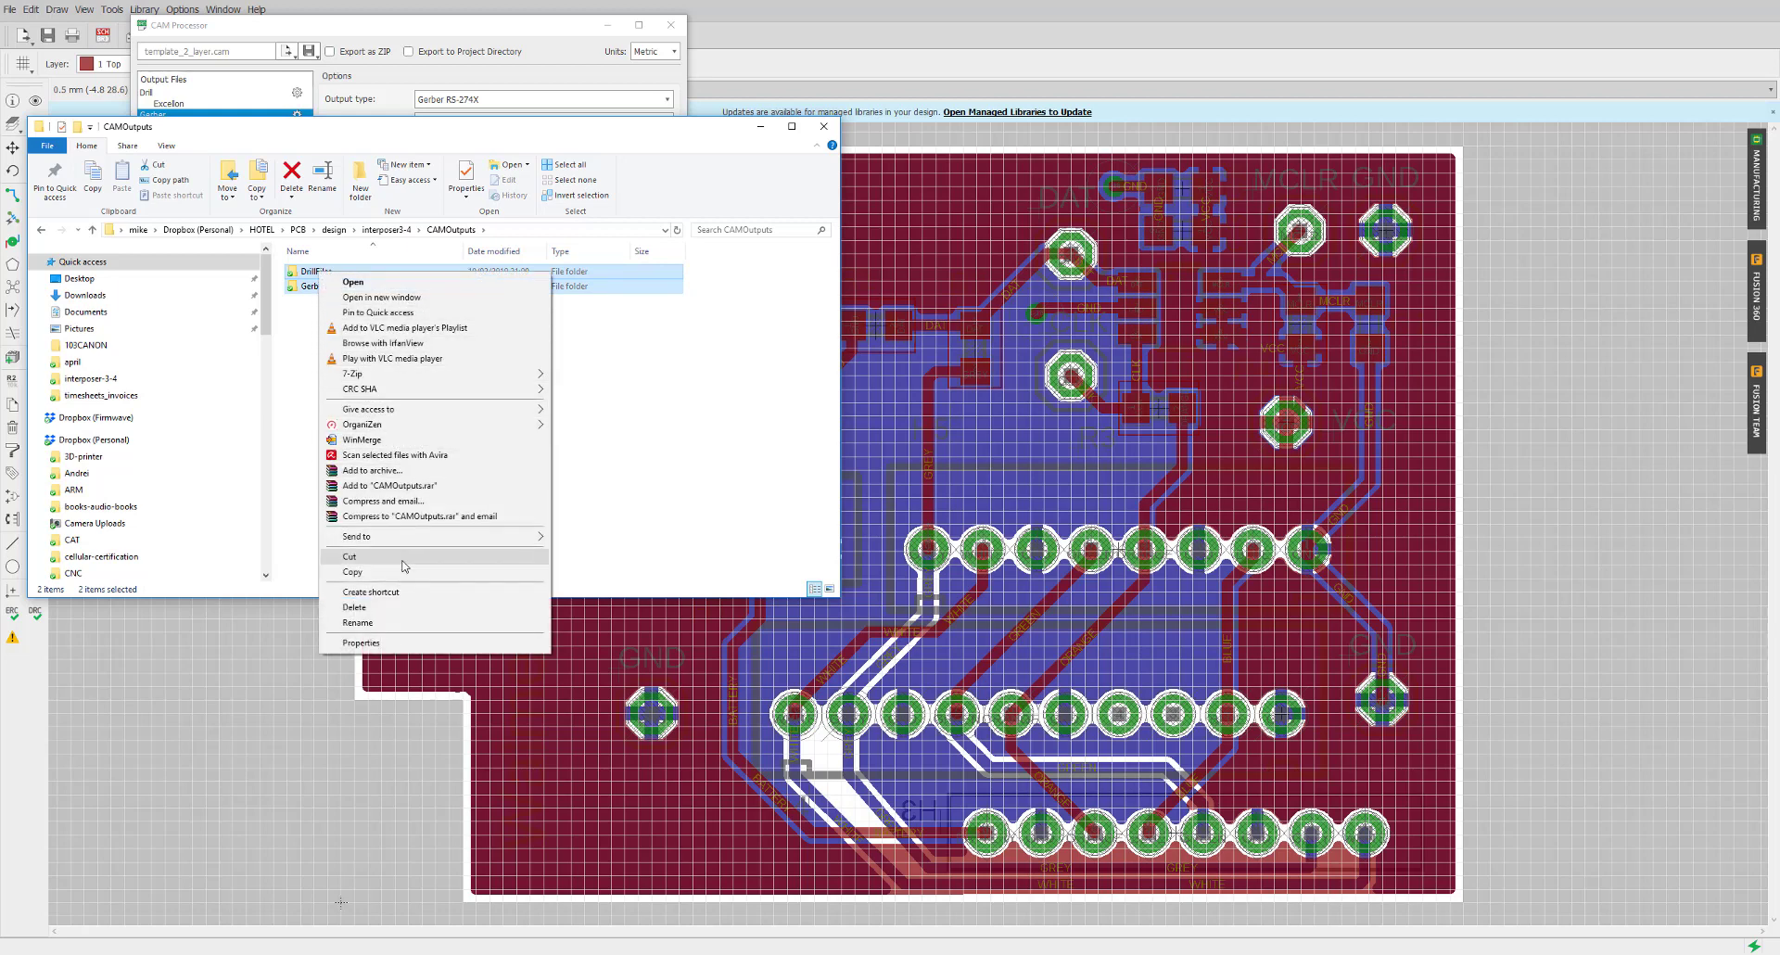
pyautogui.moveTo(408, 538)
pyautogui.click(582, 554)
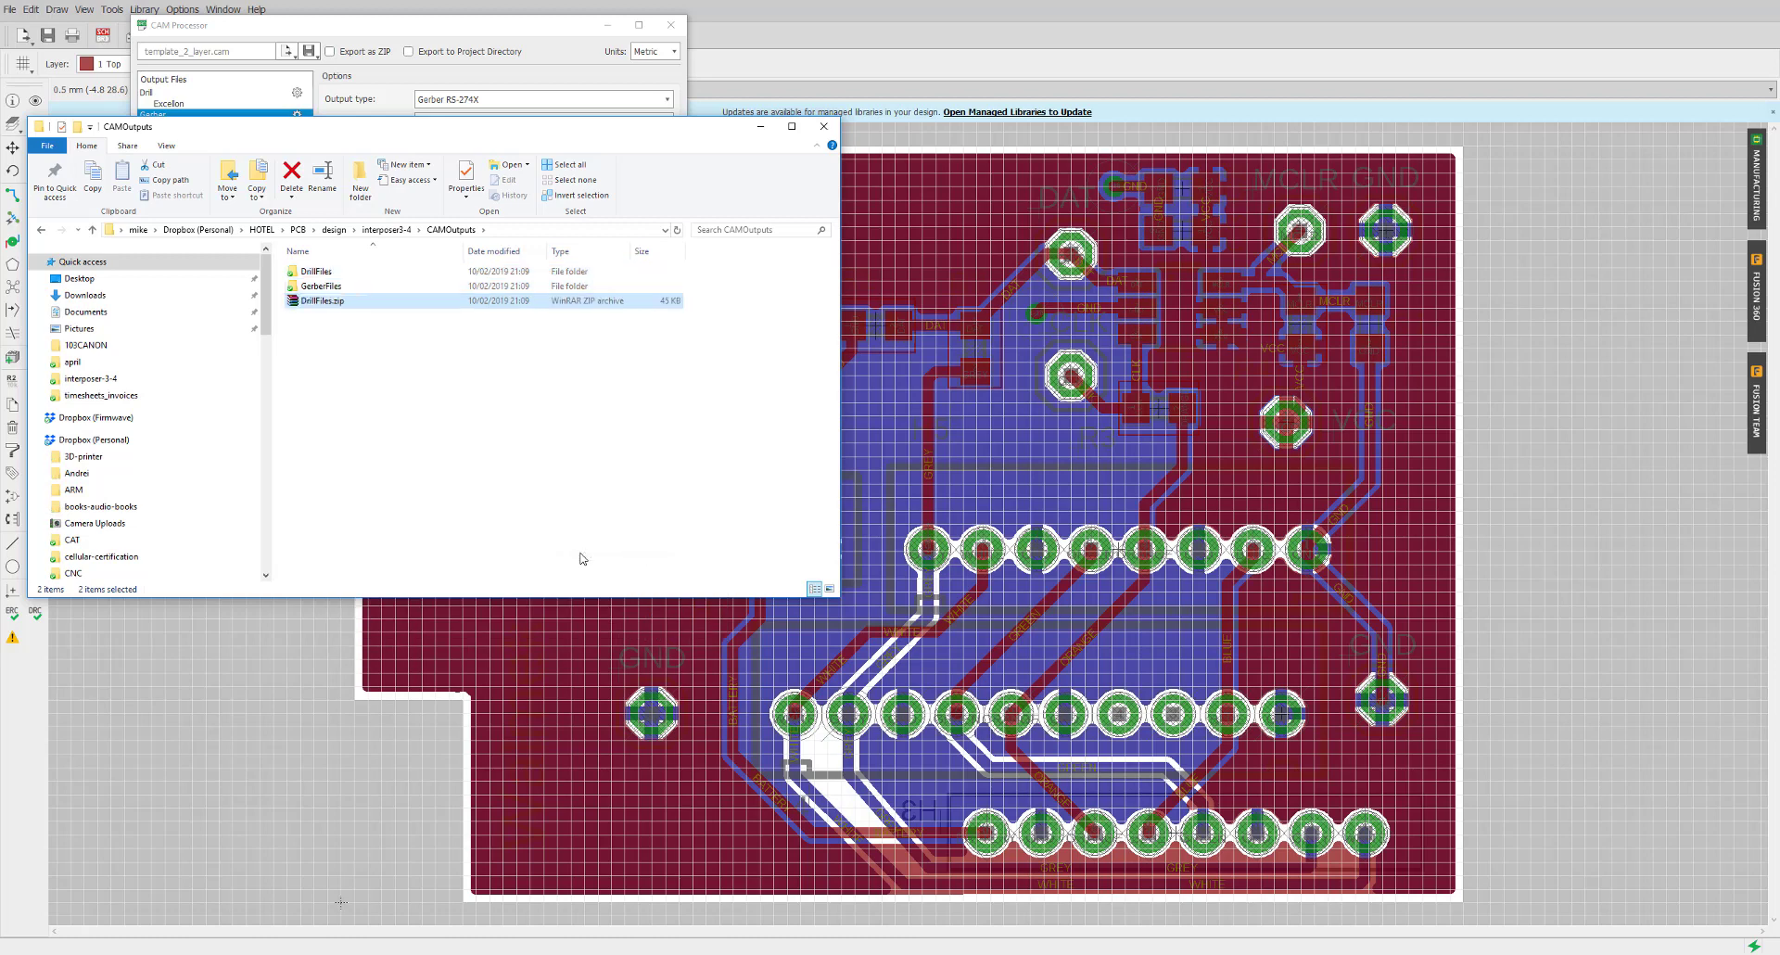
pyautogui.write('order')
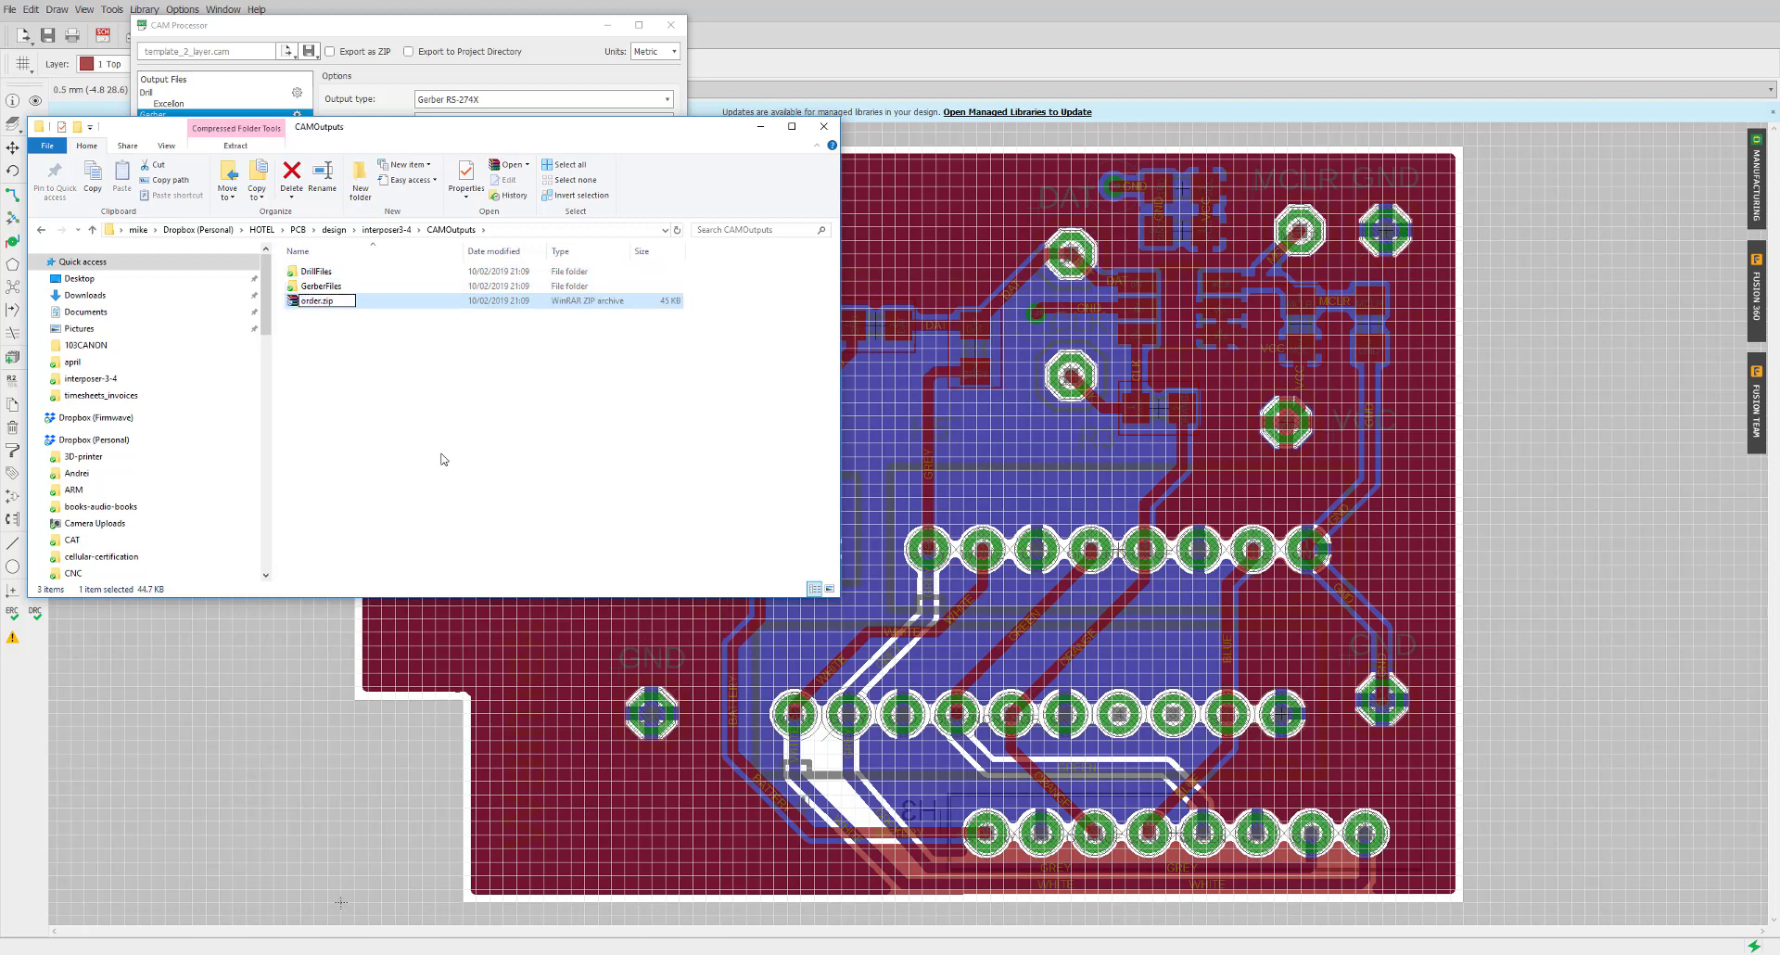
pyautogui.press('Return')
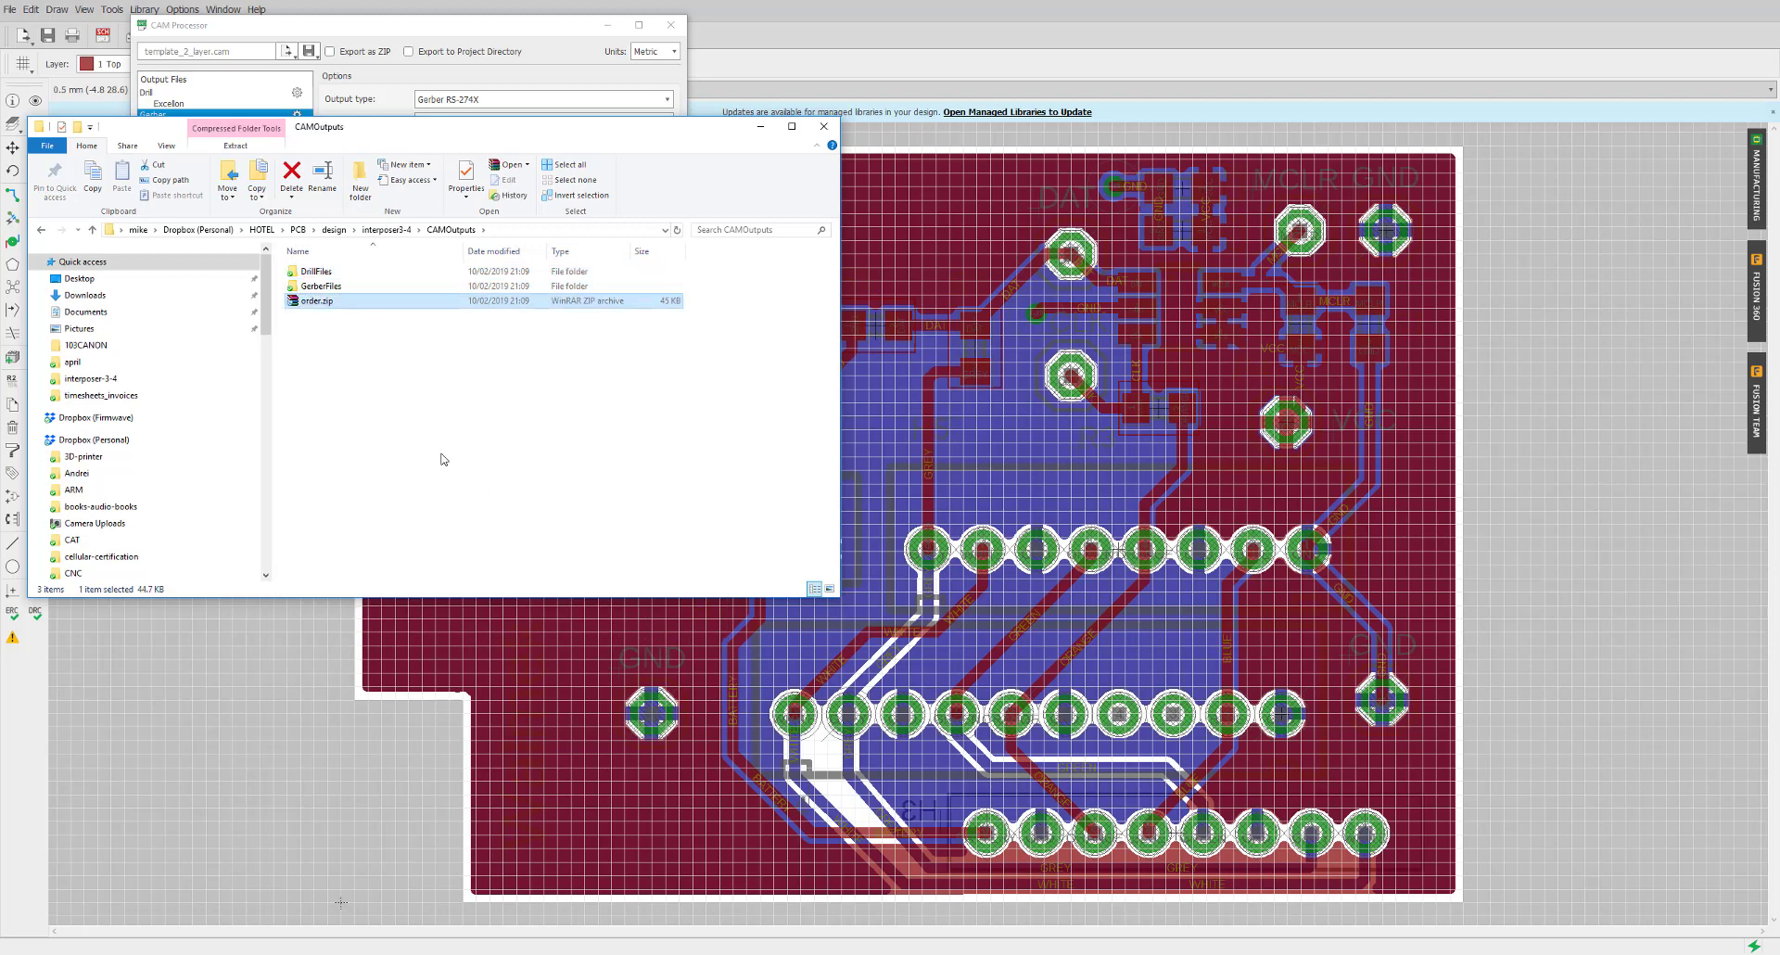
# Close the CAM Processor, discarding unsaved job changes, and pick the Group tool
pyautogui.click(762, 129)
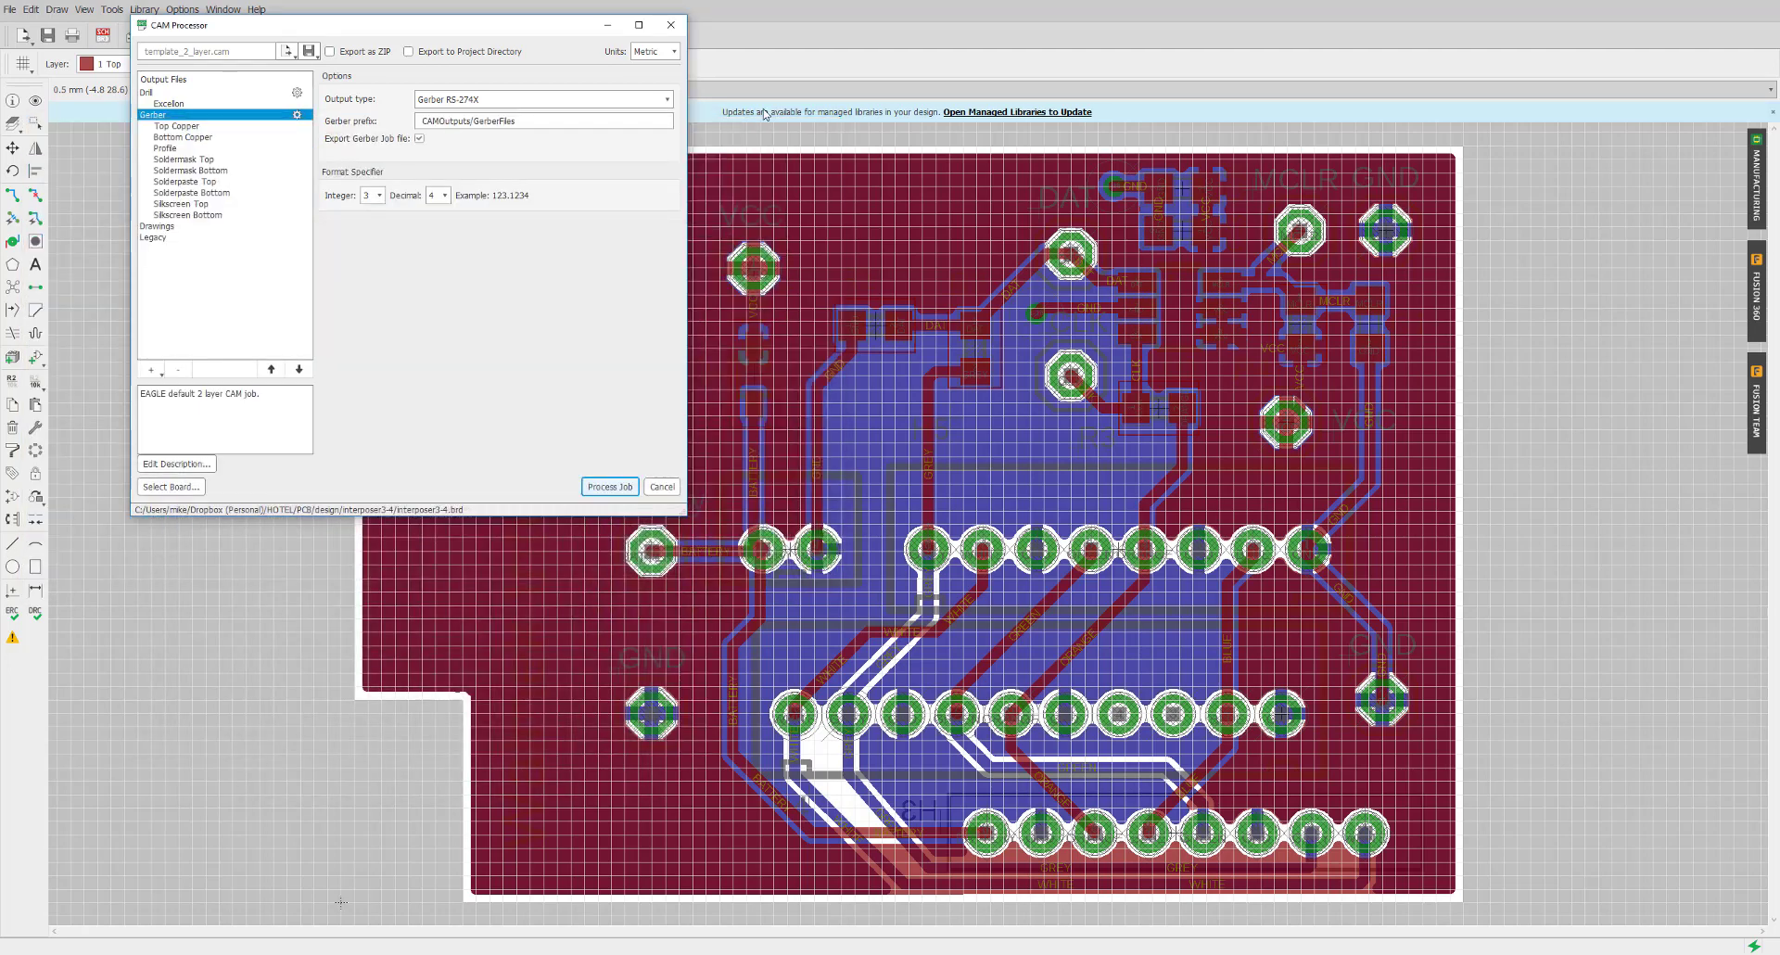
pyautogui.click(671, 26)
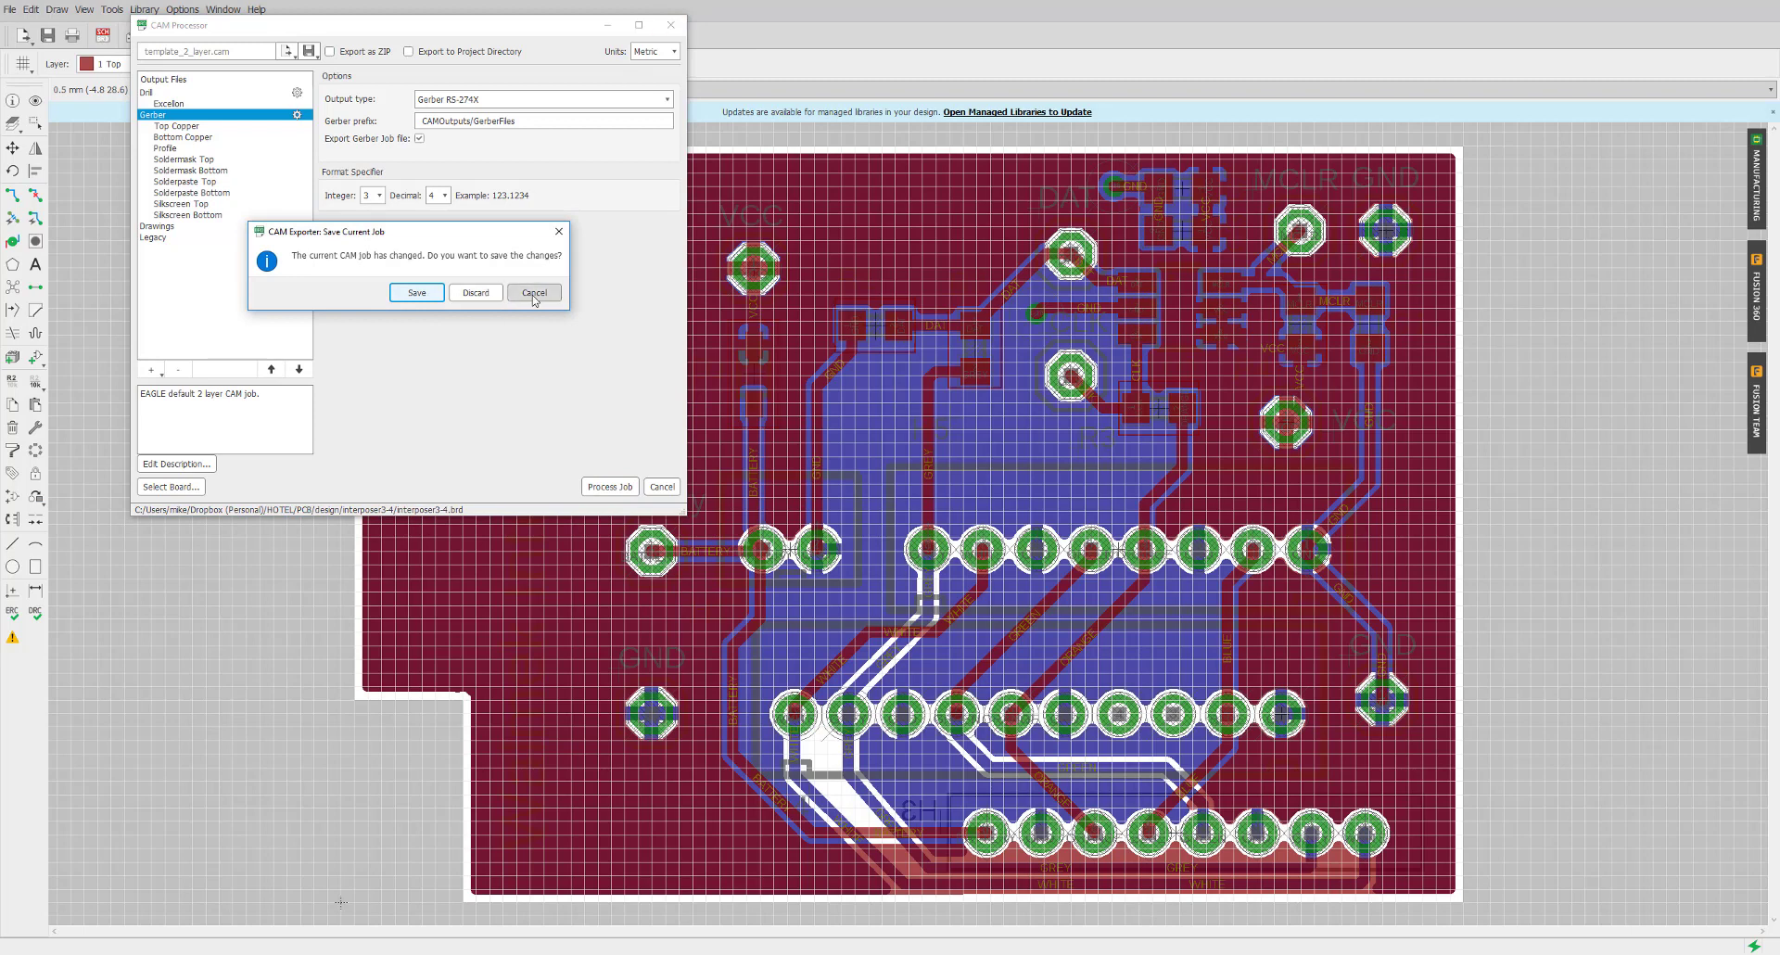
pyautogui.click(476, 295)
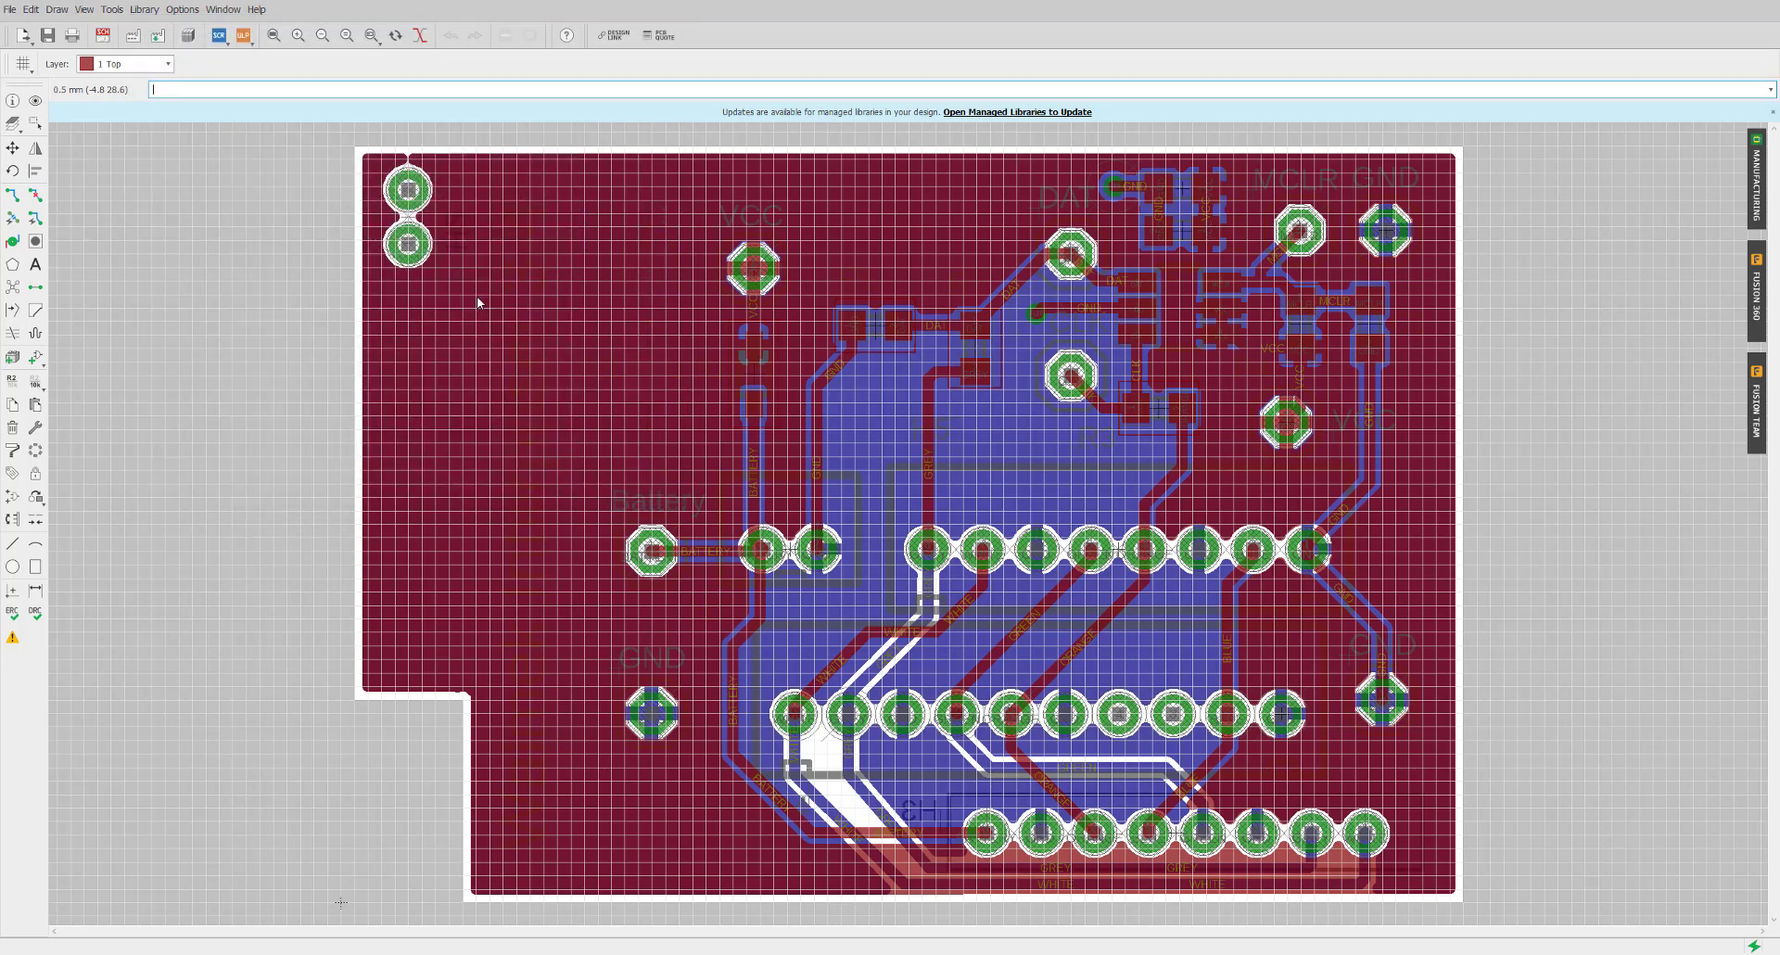
pyautogui.click(35, 123)
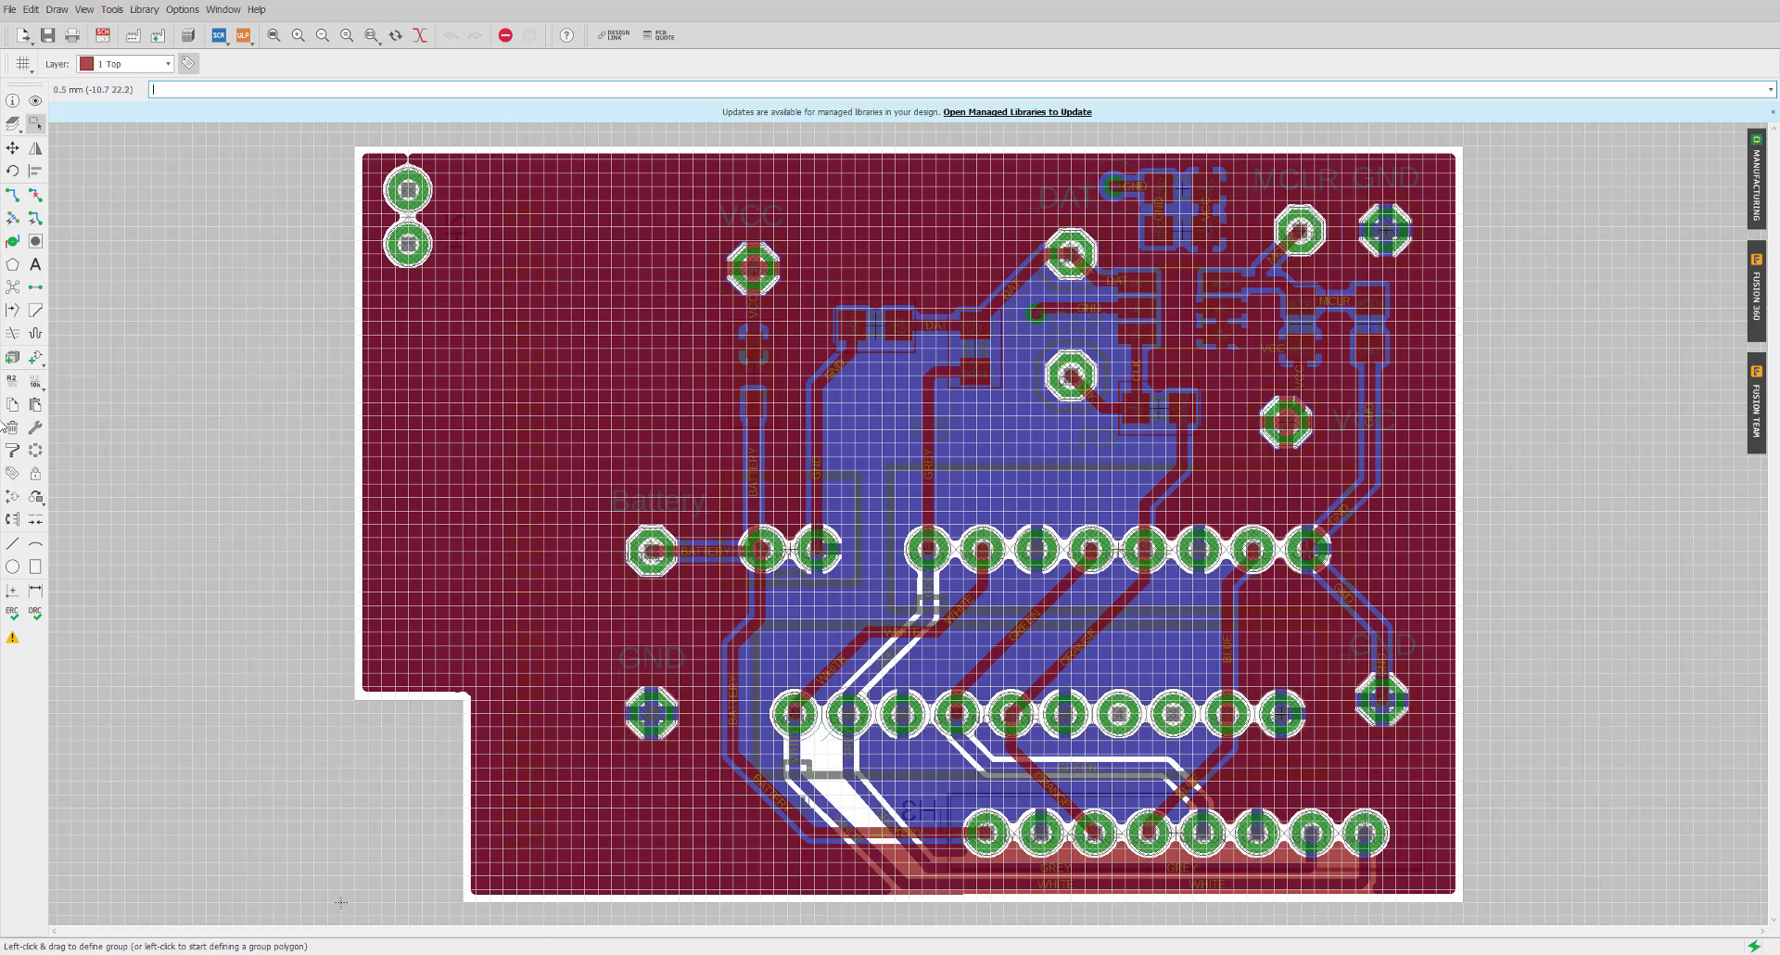
# Place a Mark reference point at the board's top-right corner
pyautogui.click(13, 593)
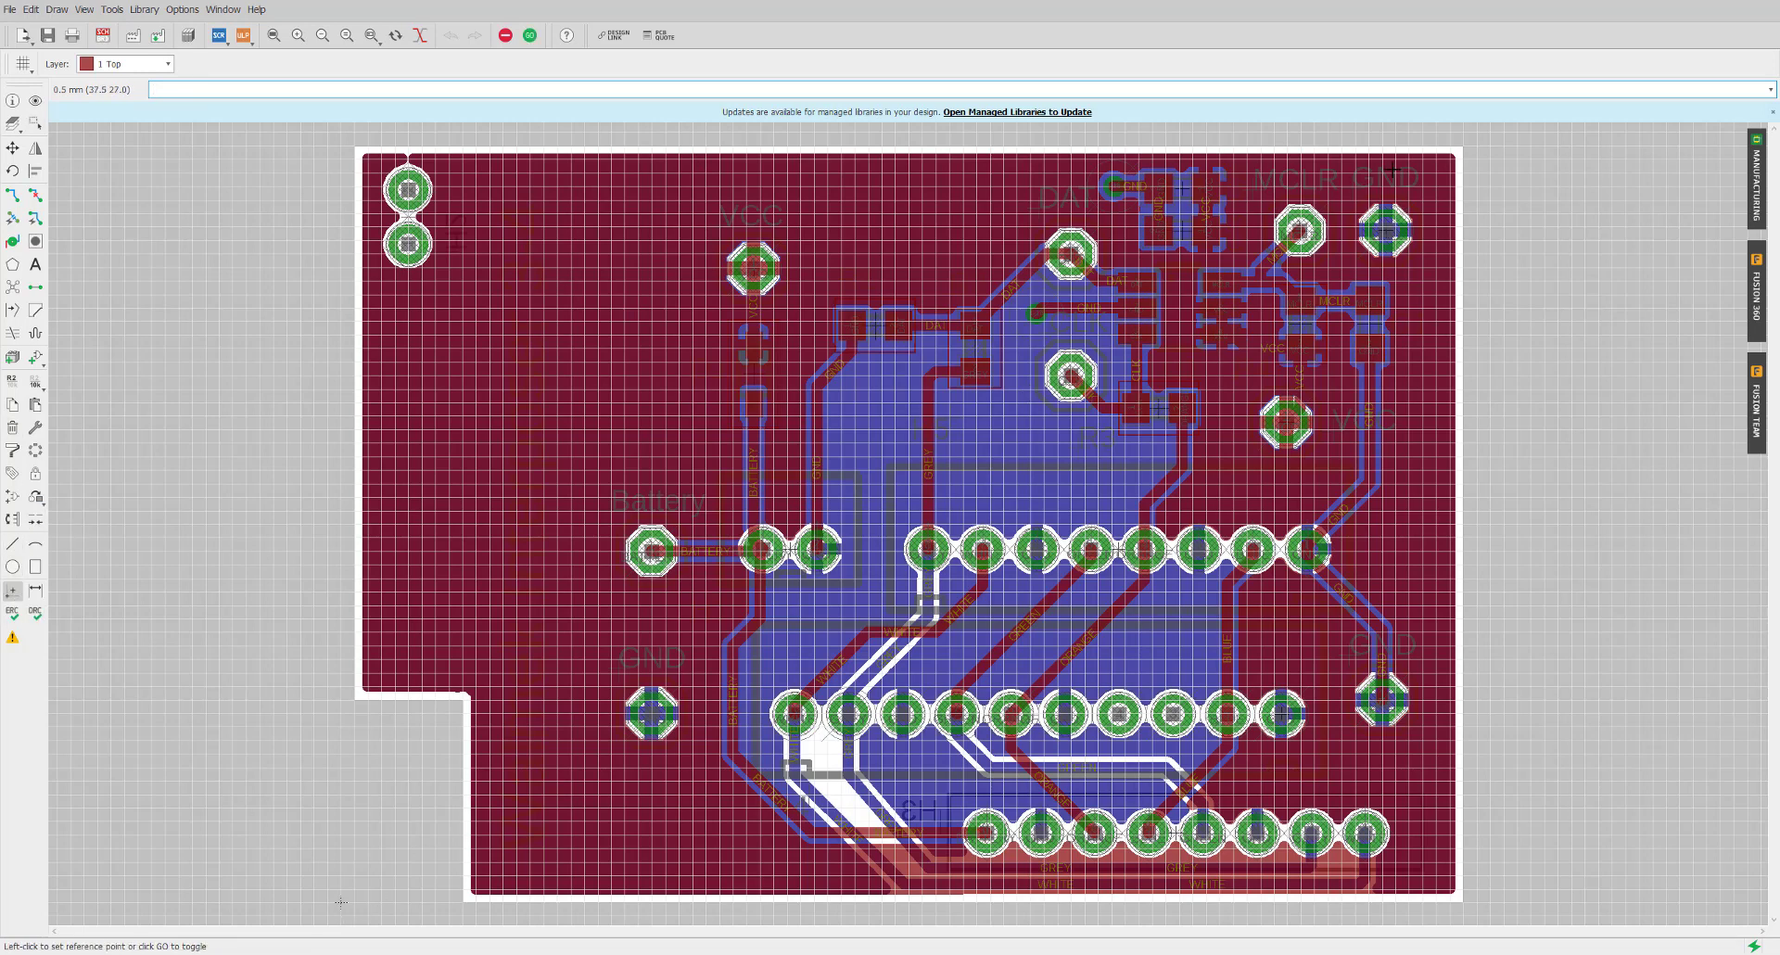
pyautogui.click(1462, 145)
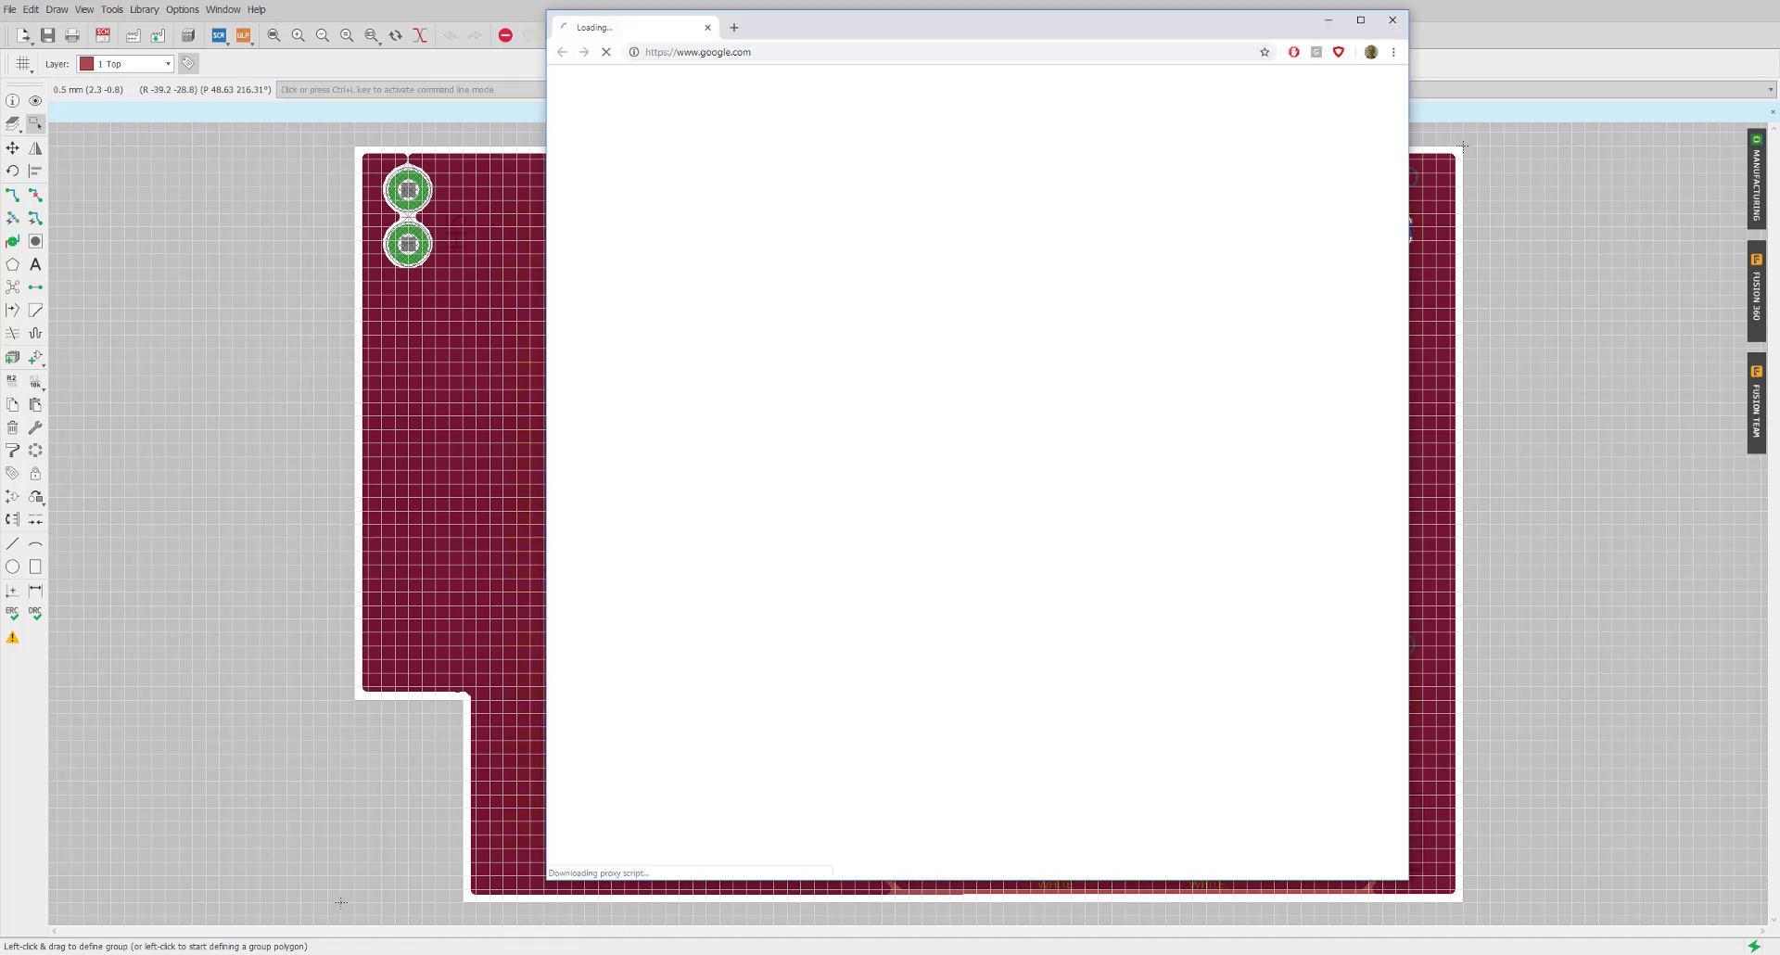
# Go to pcbway.com and enlarge the Chrome window
pyautogui.click(774, 56)
pyautogui.write('pcbway')
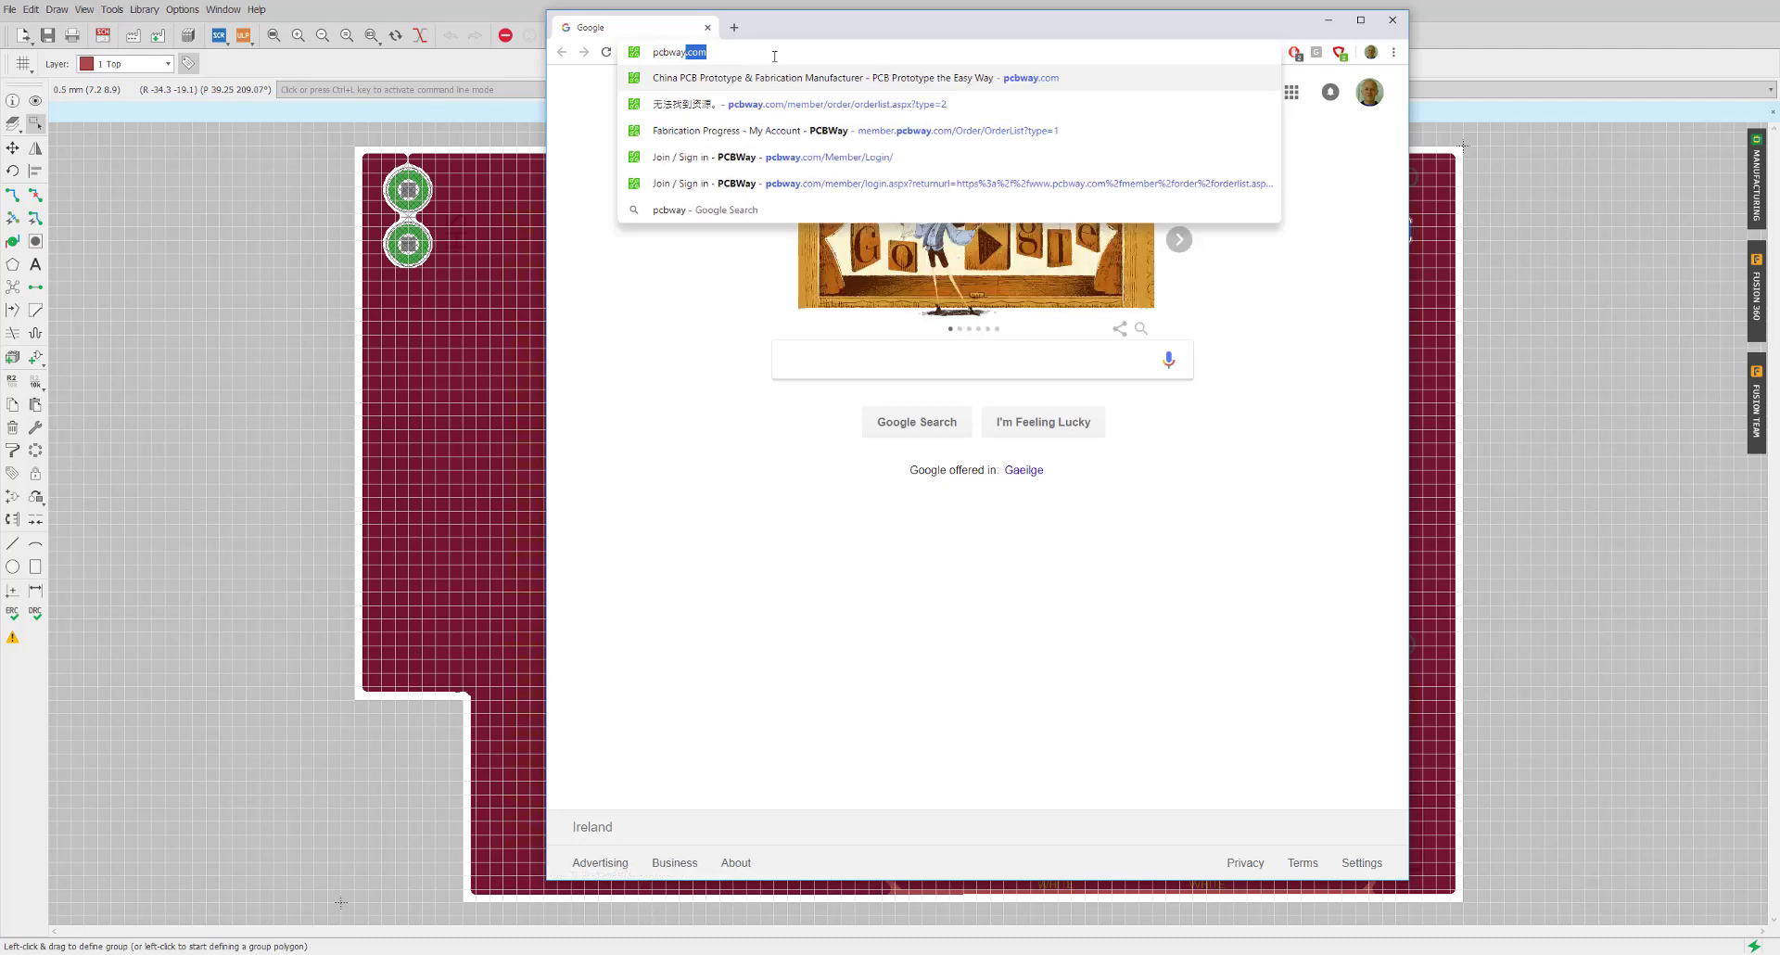
pyautogui.press('Return')
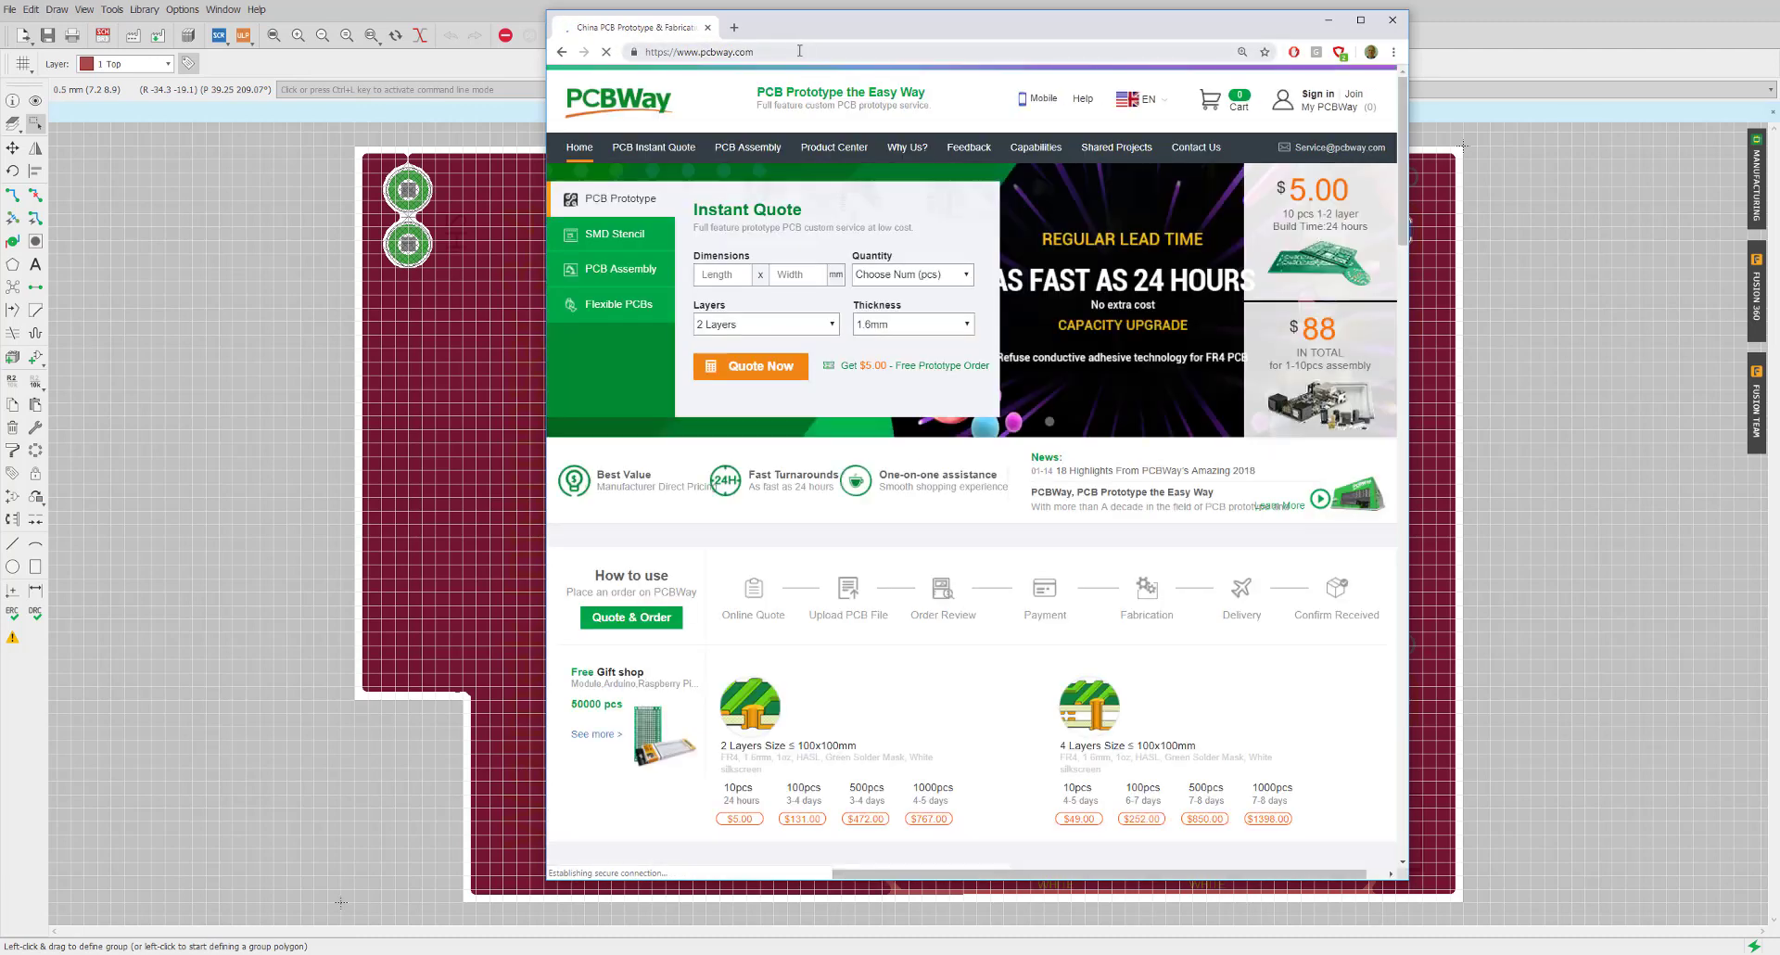
pyautogui.moveTo(819, 11); pyautogui.dragTo(819, 0)
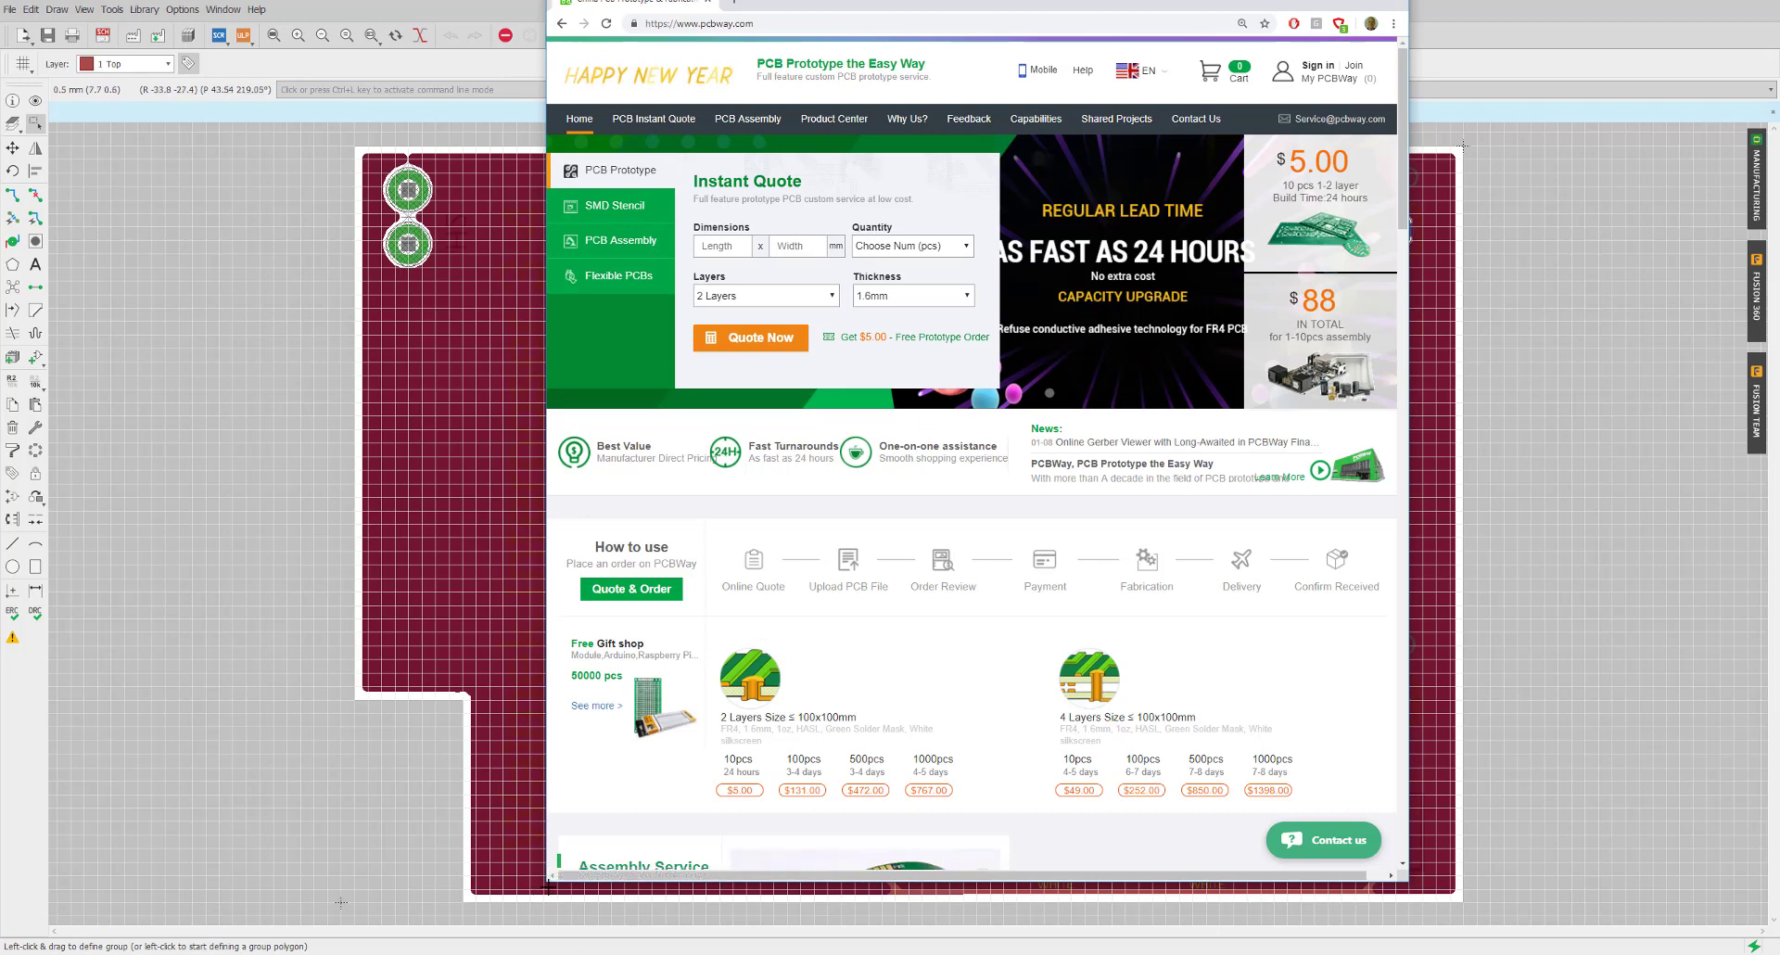
pyautogui.moveTo(548, 883); pyautogui.dragTo(377, 922)
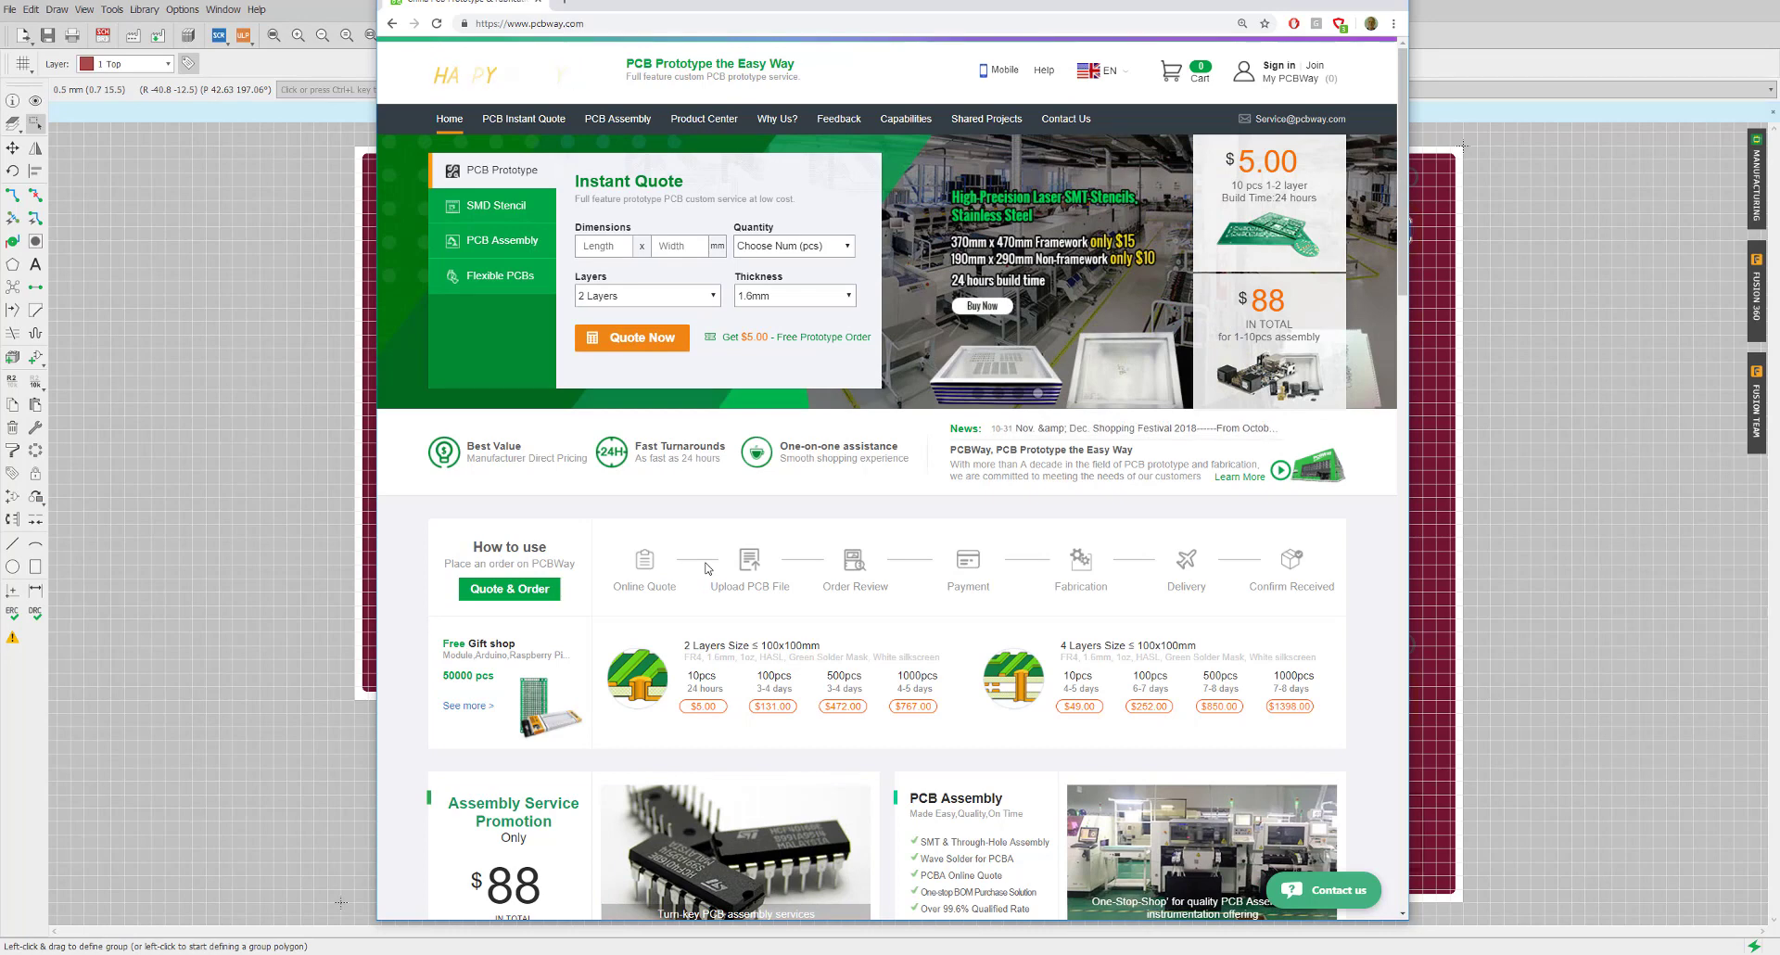
# Open PCBWay's PCB Instant Quote page with the specification form
pyautogui.click(519, 121)
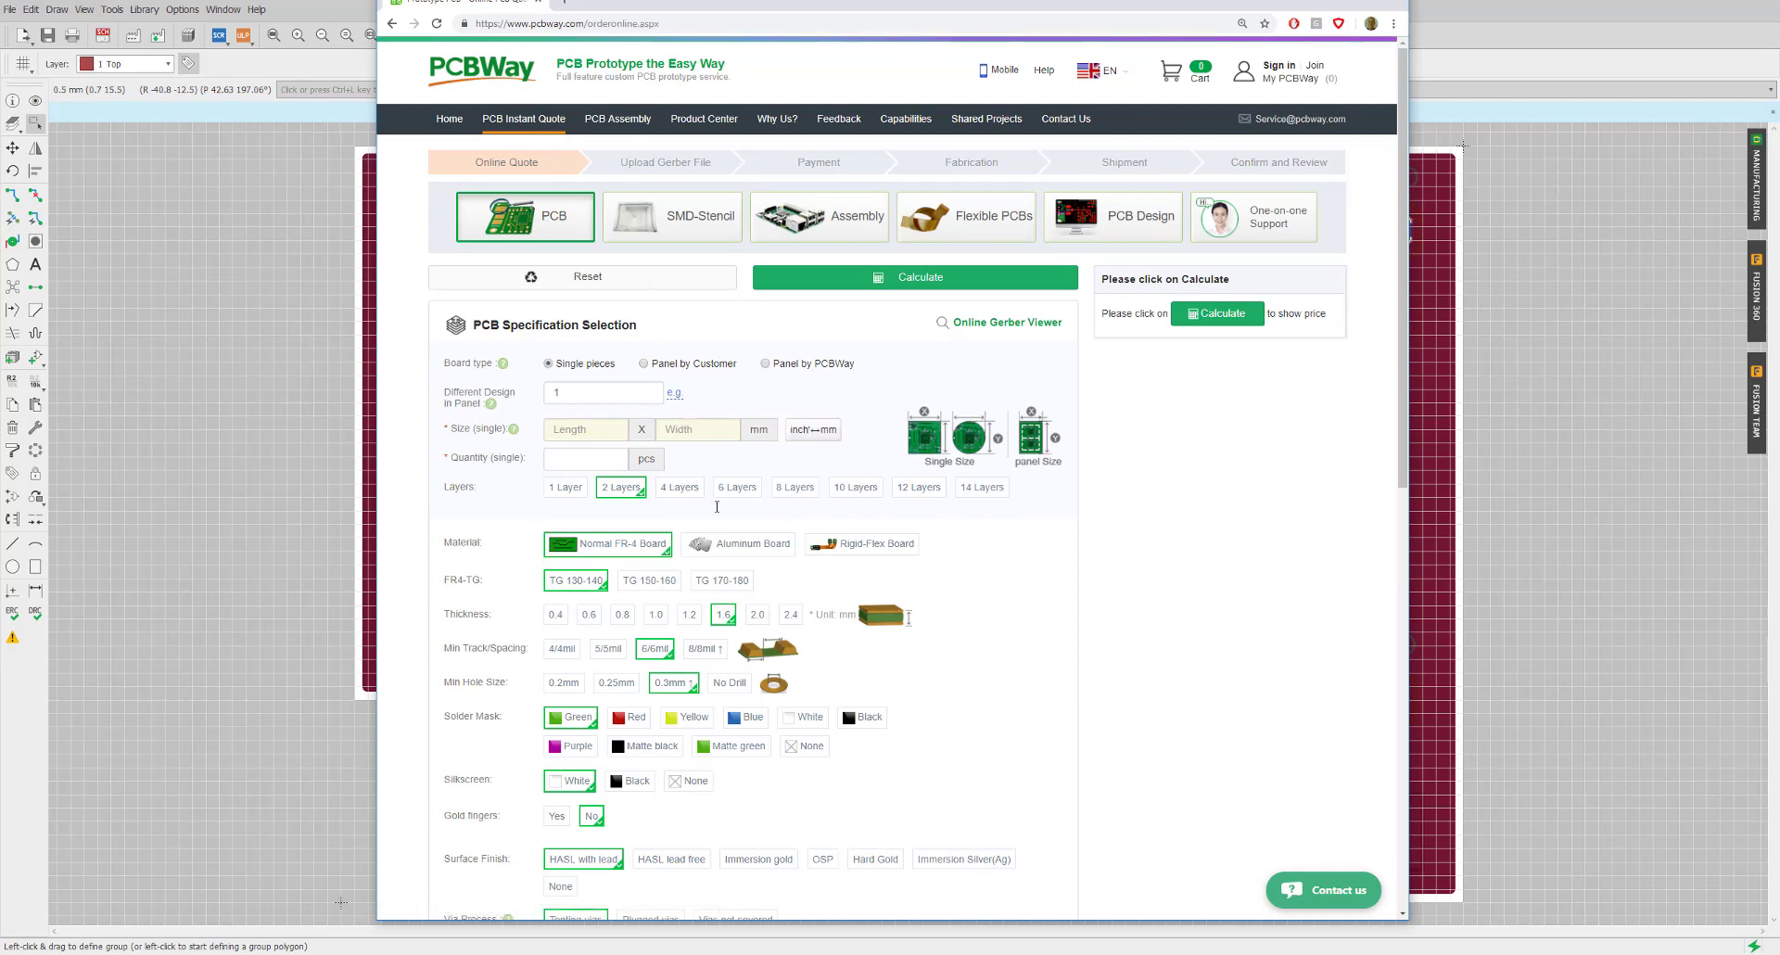
pyautogui.scroll(-1, 725, 673)
pyautogui.scroll(3, 725, 673)
# Enter length 41 and width 28 mm, and choose 10 as the quantity
pyautogui.click(573, 428)
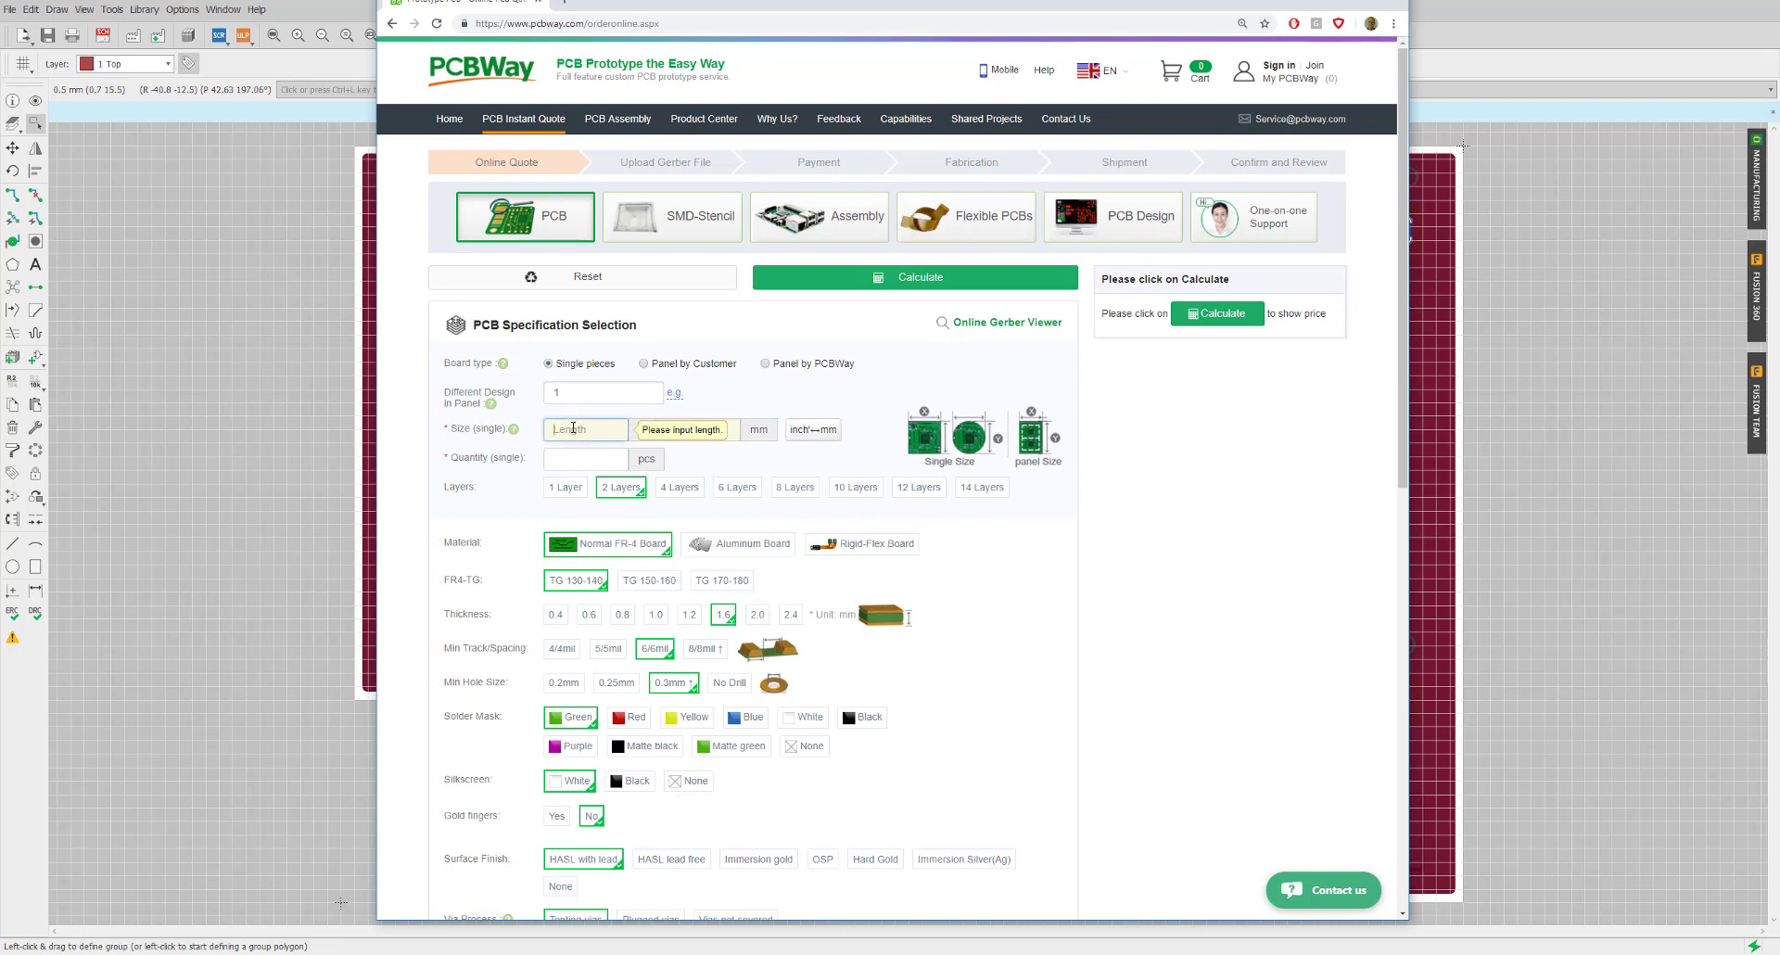
pyautogui.write('41')
pyautogui.press('Tab')
pyautogui.write('28')
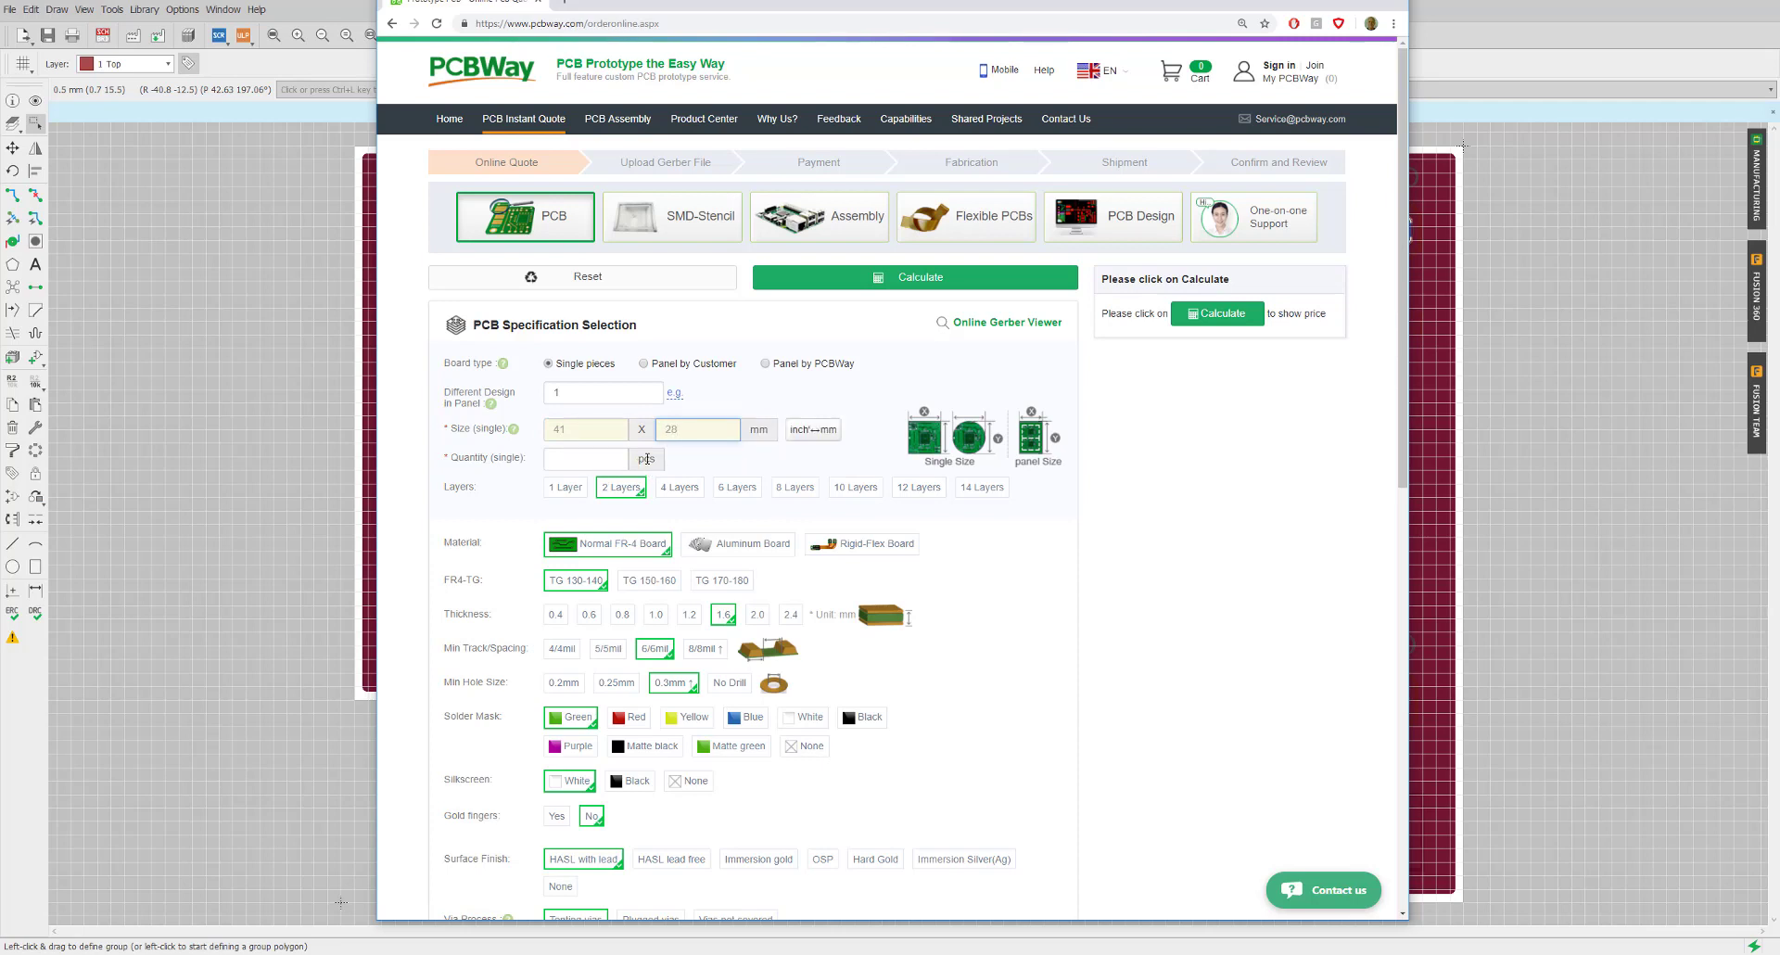
pyautogui.click(599, 454)
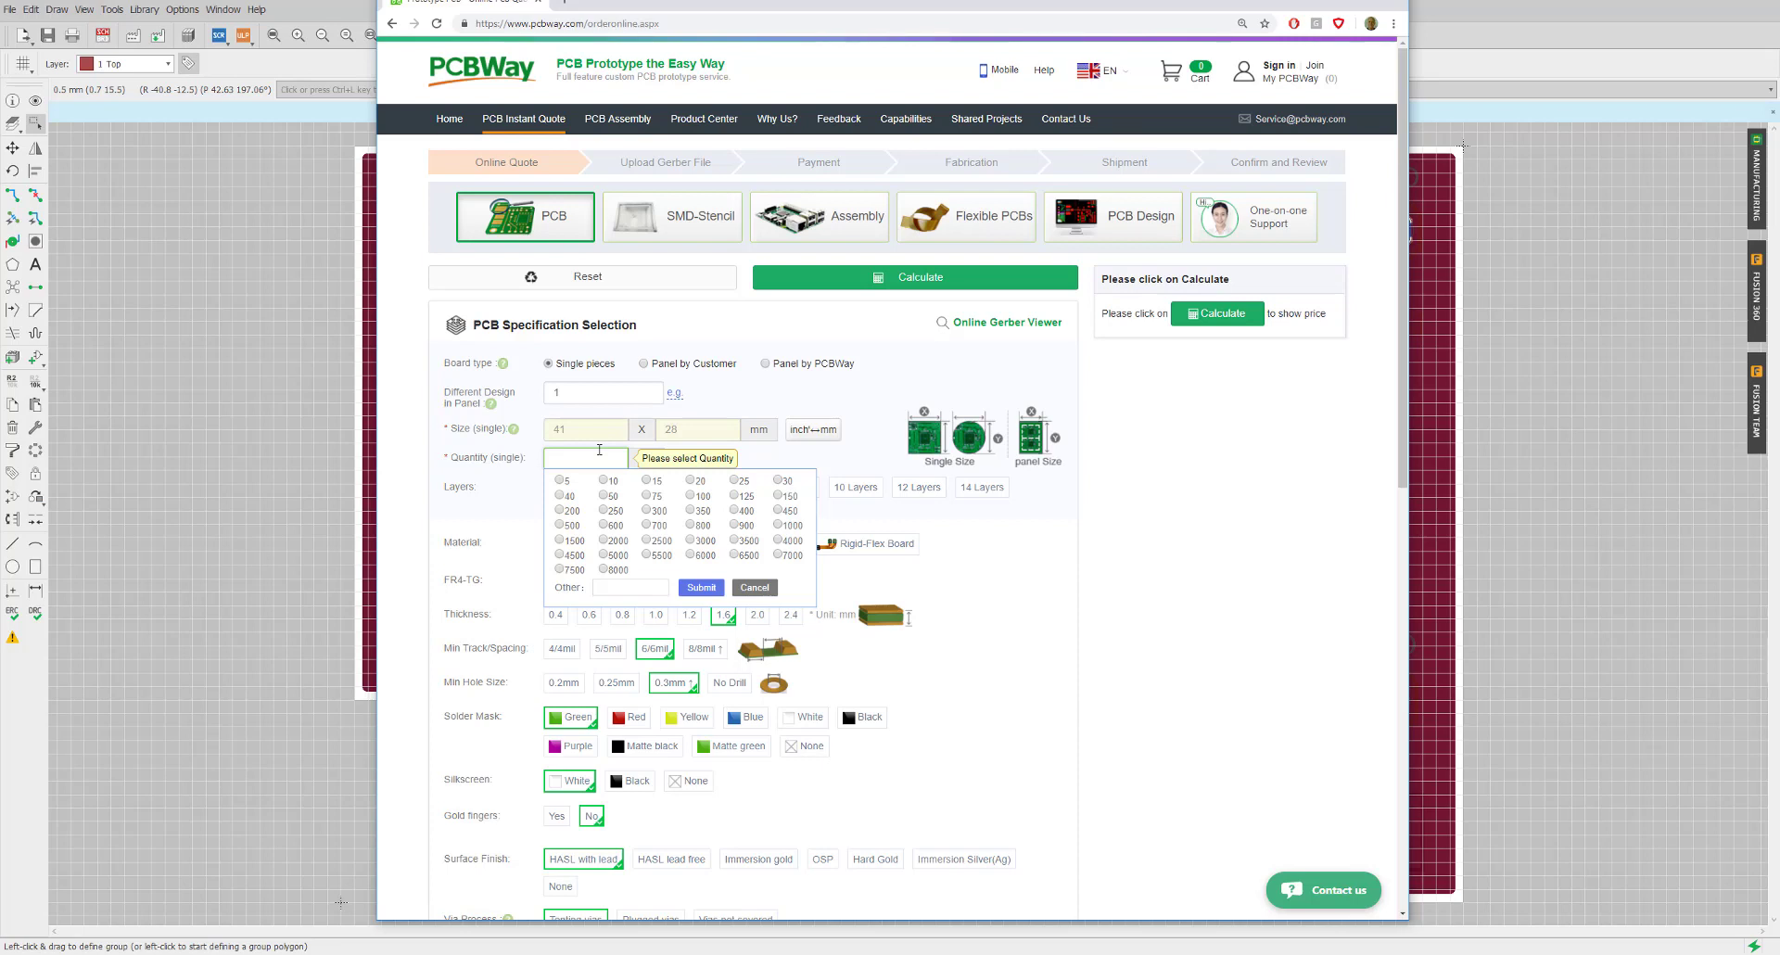
pyautogui.click(604, 481)
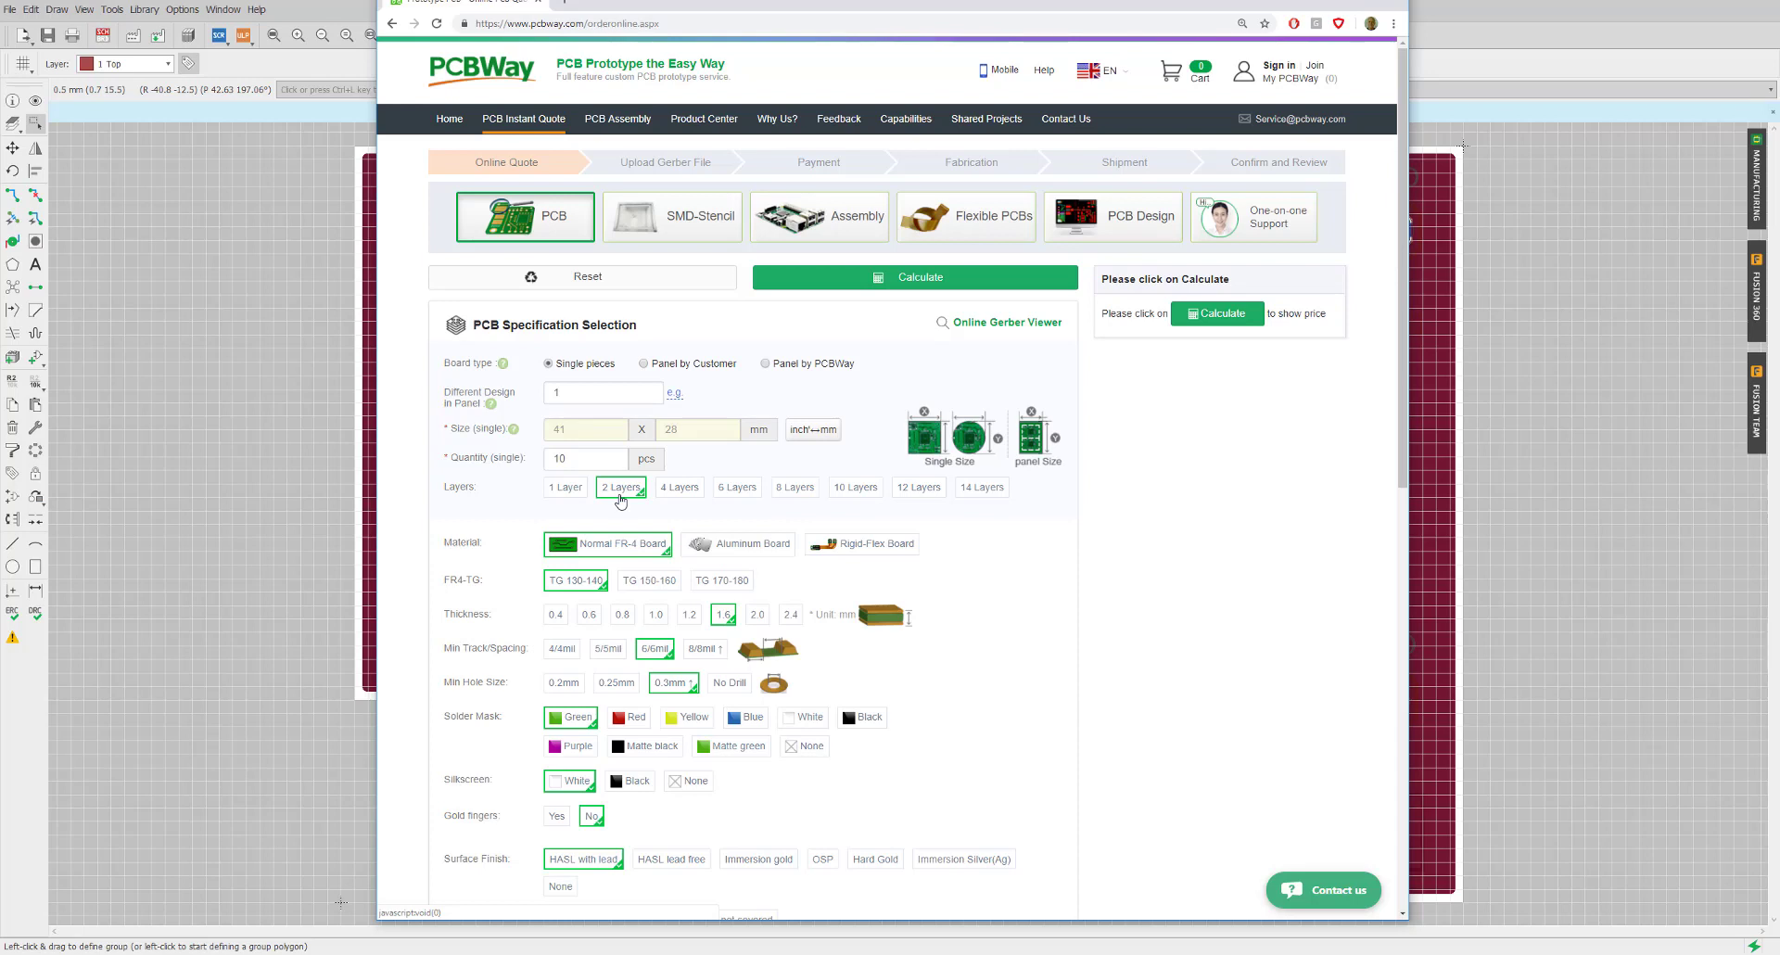
pyautogui.scroll(-1, 619, 499)
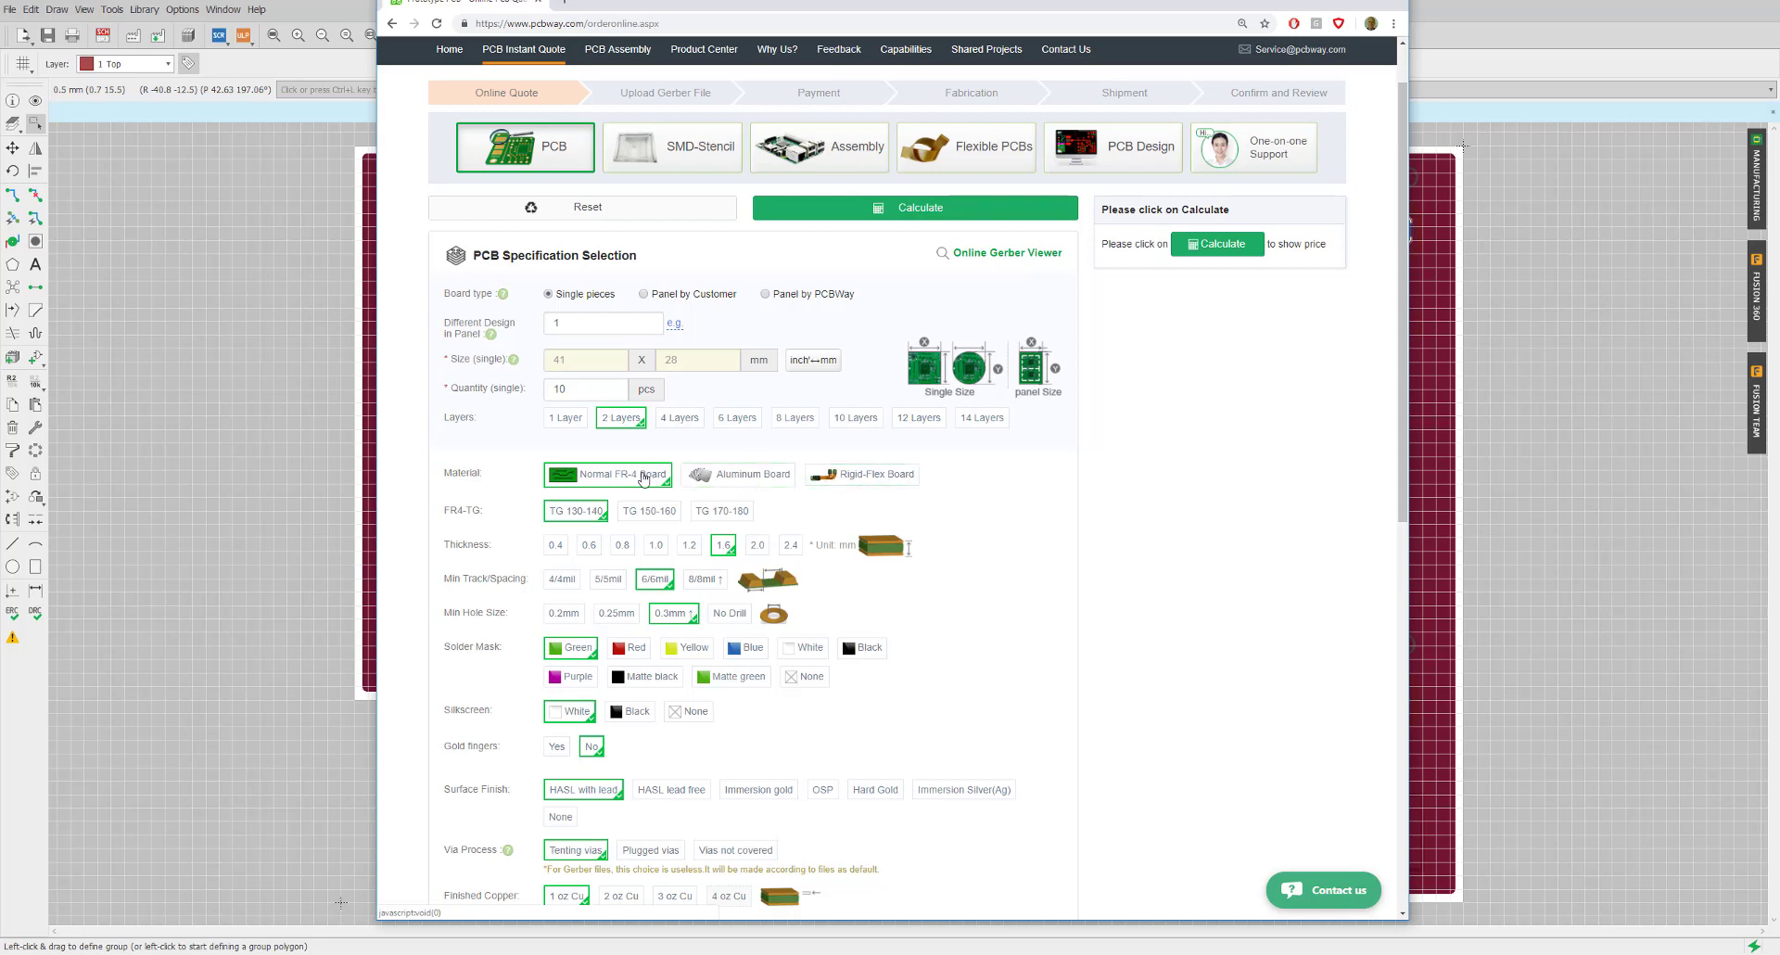
pyautogui.scroll(-3, 593, 436)
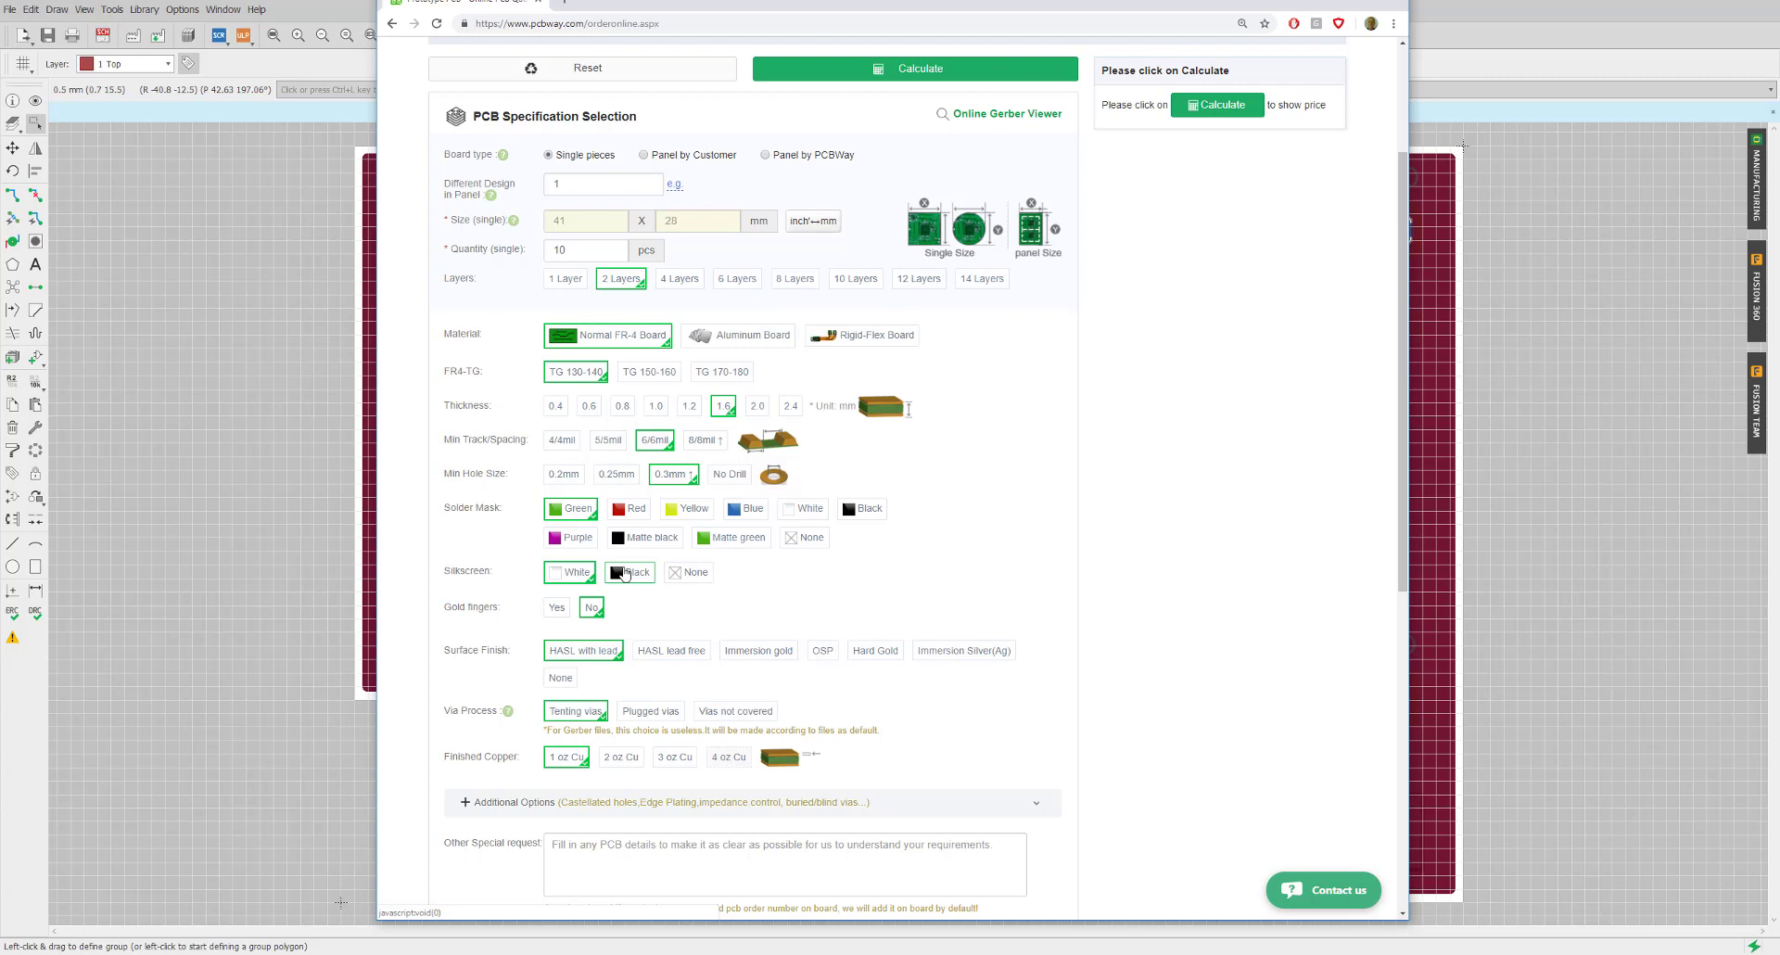
pyautogui.scroll(-1, 624, 574)
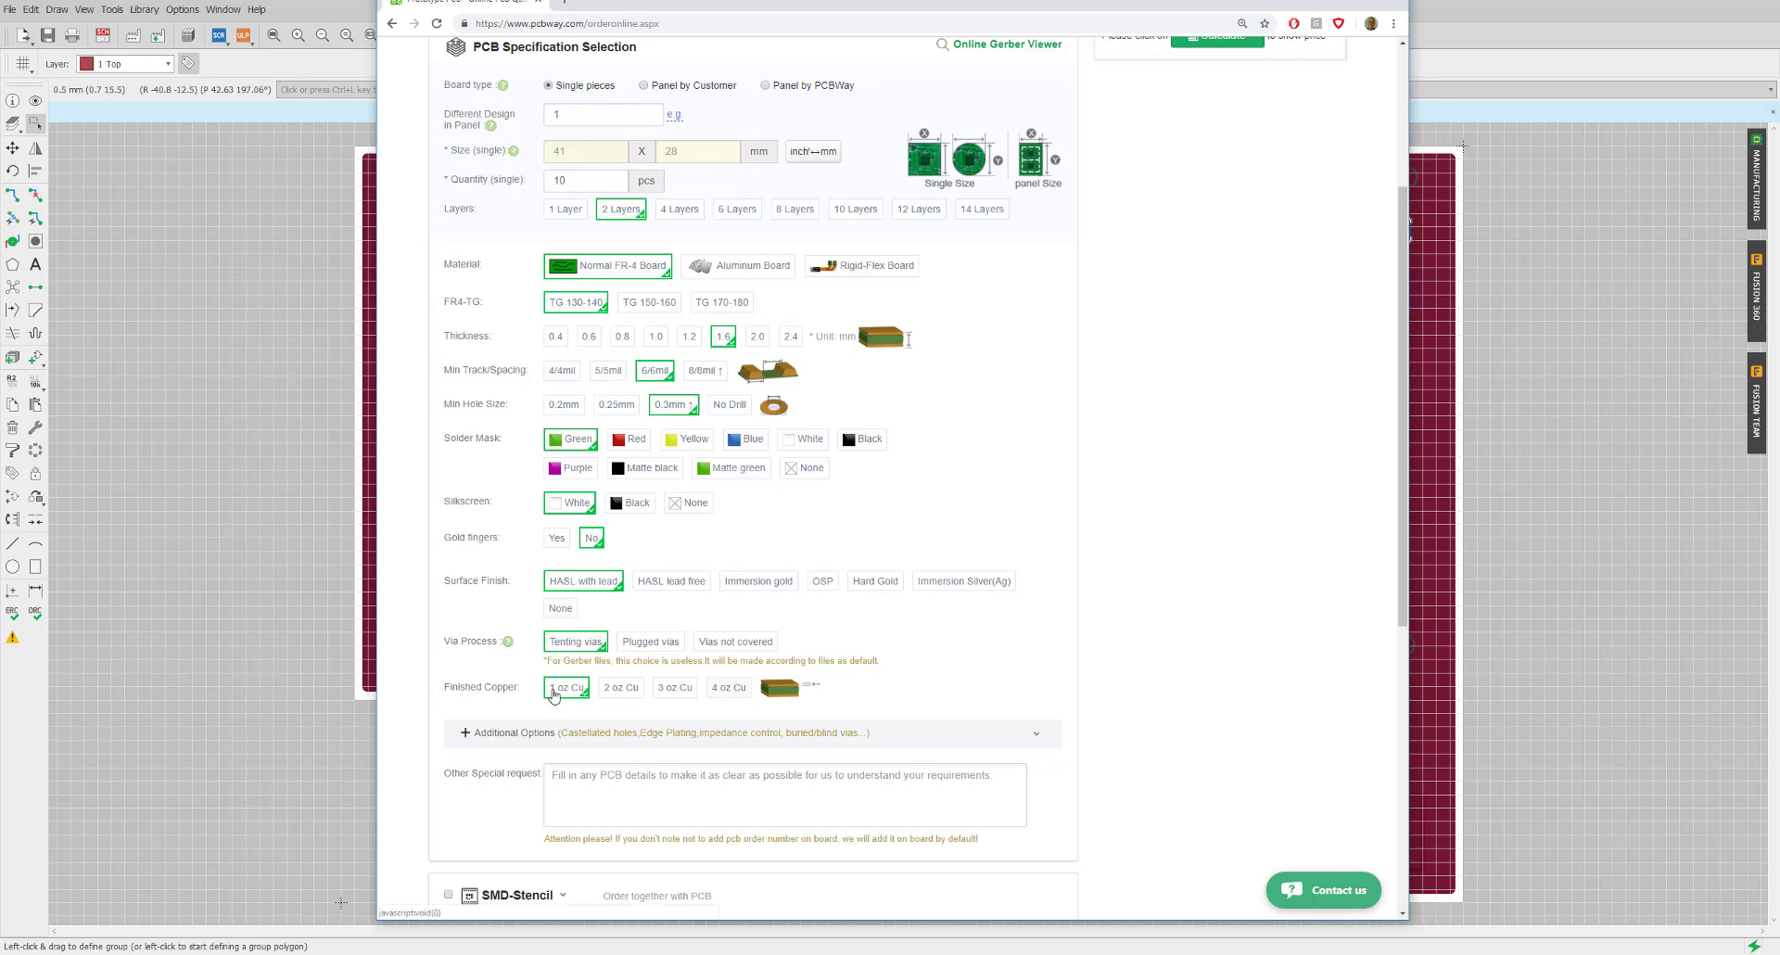
pyautogui.scroll(-1, 602, 699)
pyautogui.scroll(3, 598, 701)
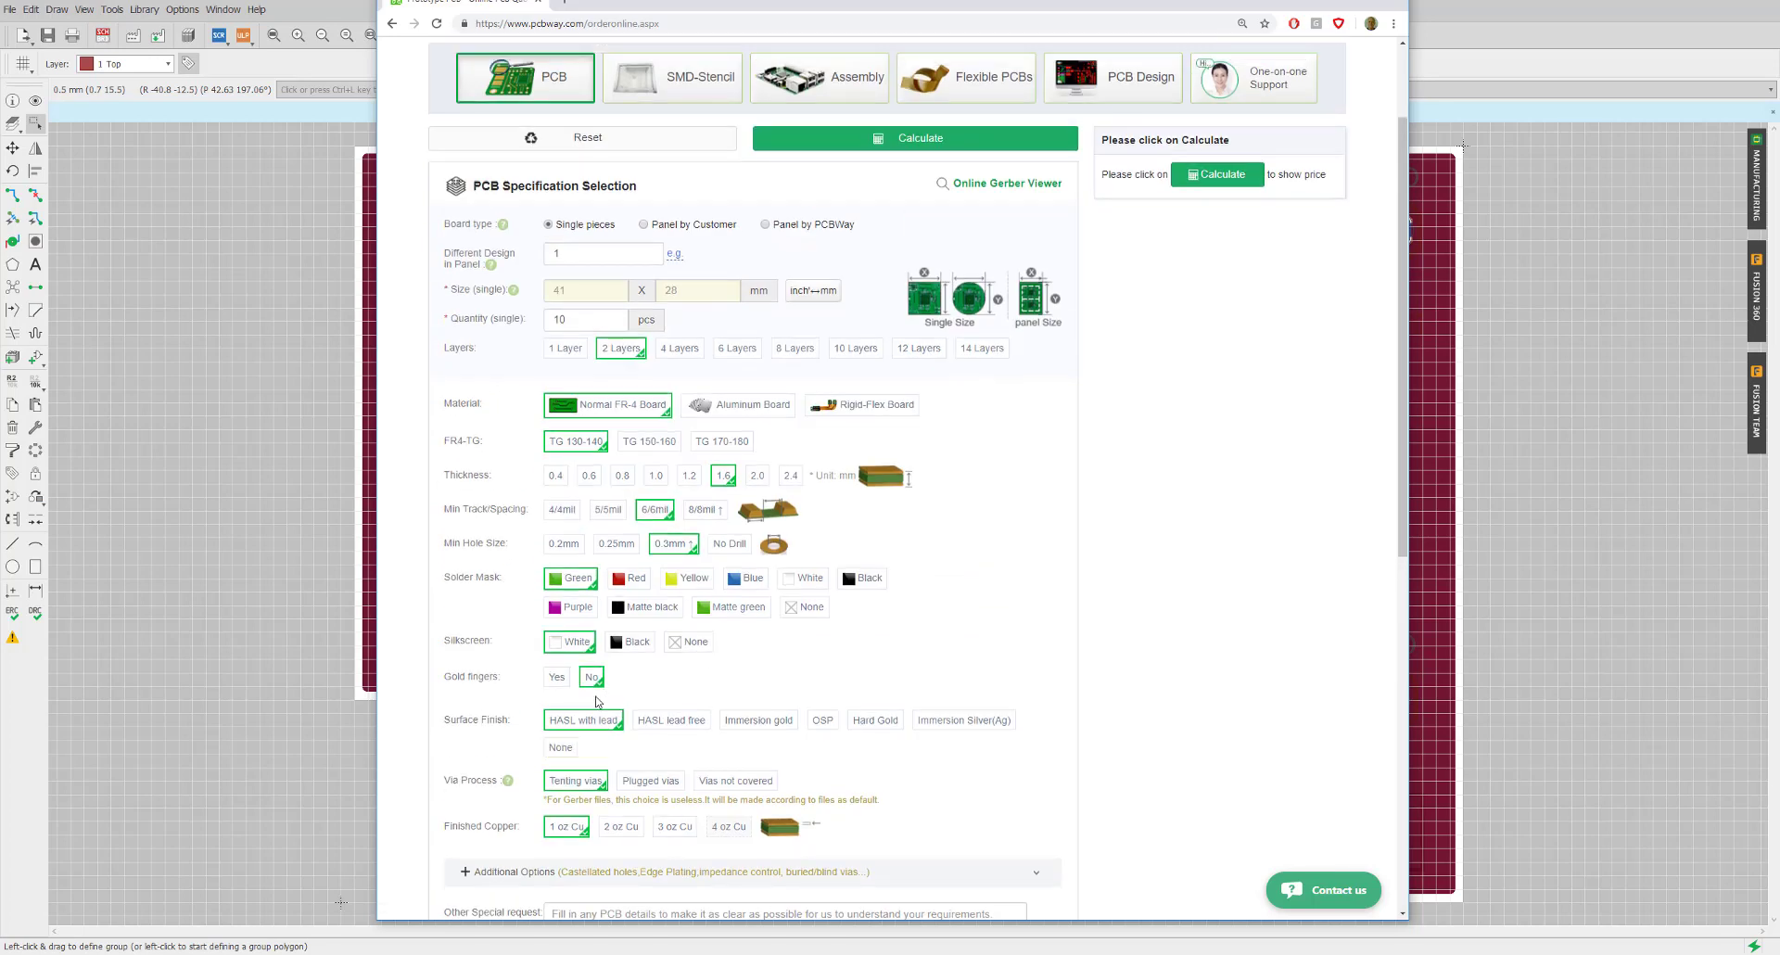
pyautogui.scroll(2, 598, 702)
# Calculate the quote: 10 boards for US$5, US$26 total with DHL shipping, 1-2 day build
pyautogui.click(932, 280)
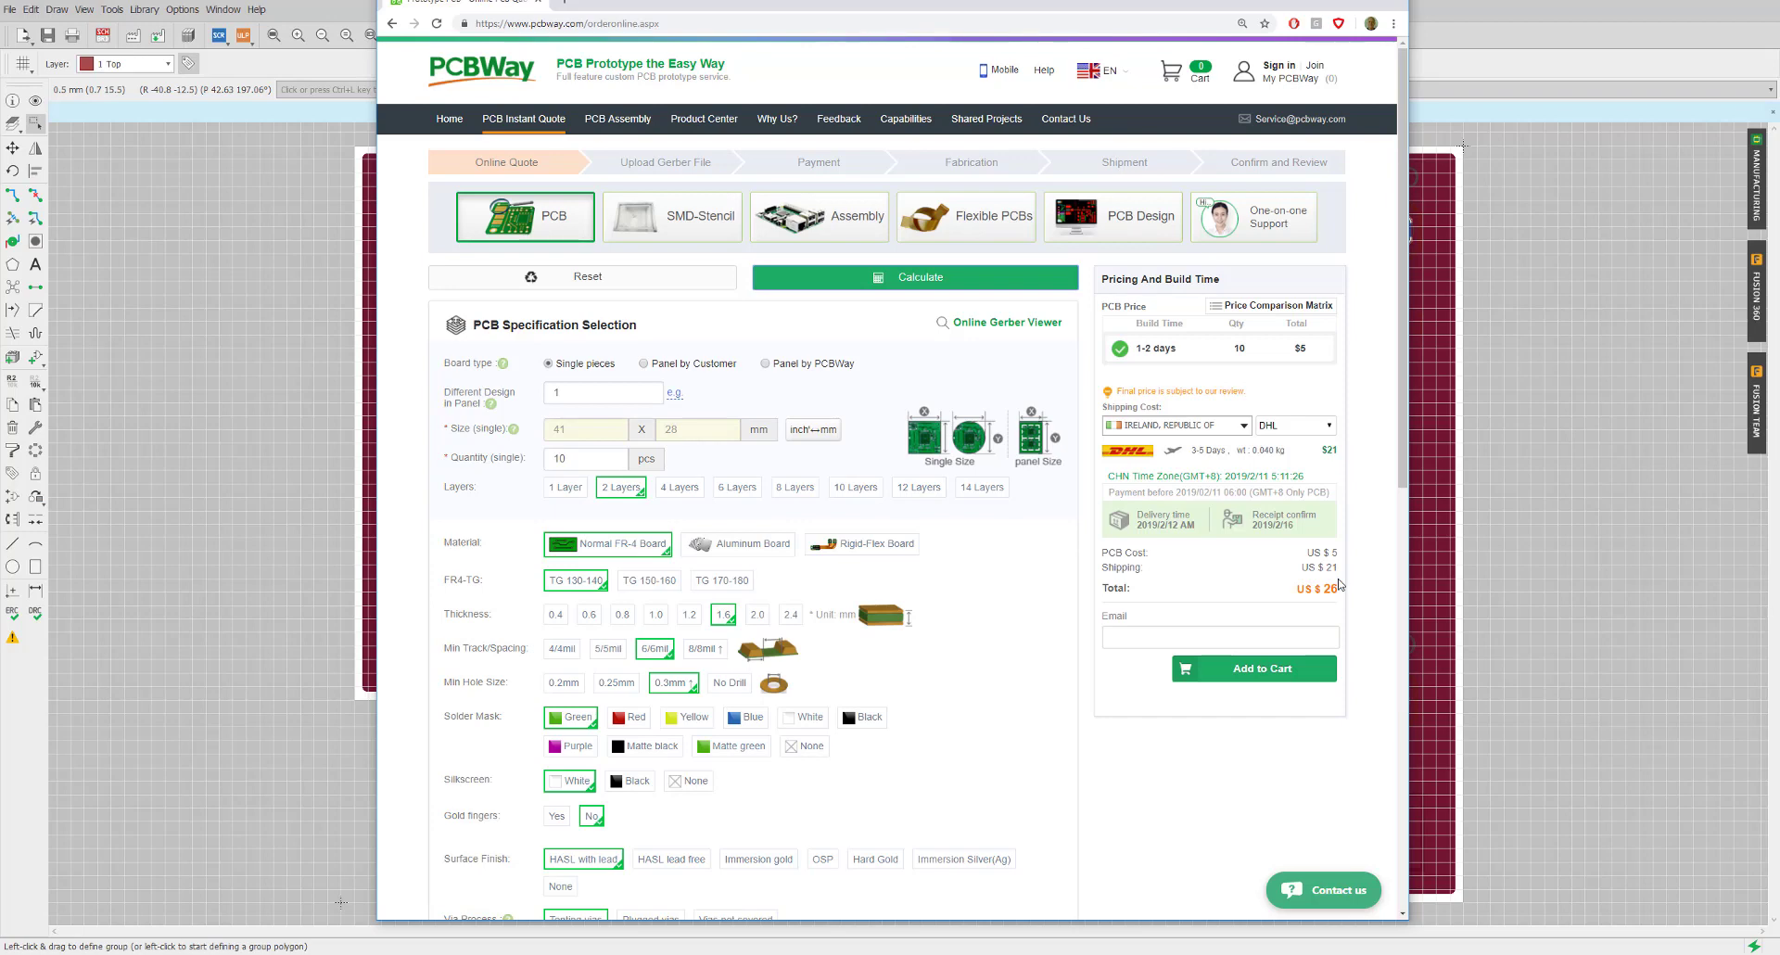
# Enter a contact e-mail address after the missing-email warning and add the quoted board to the cart
pyautogui.click(1272, 673)
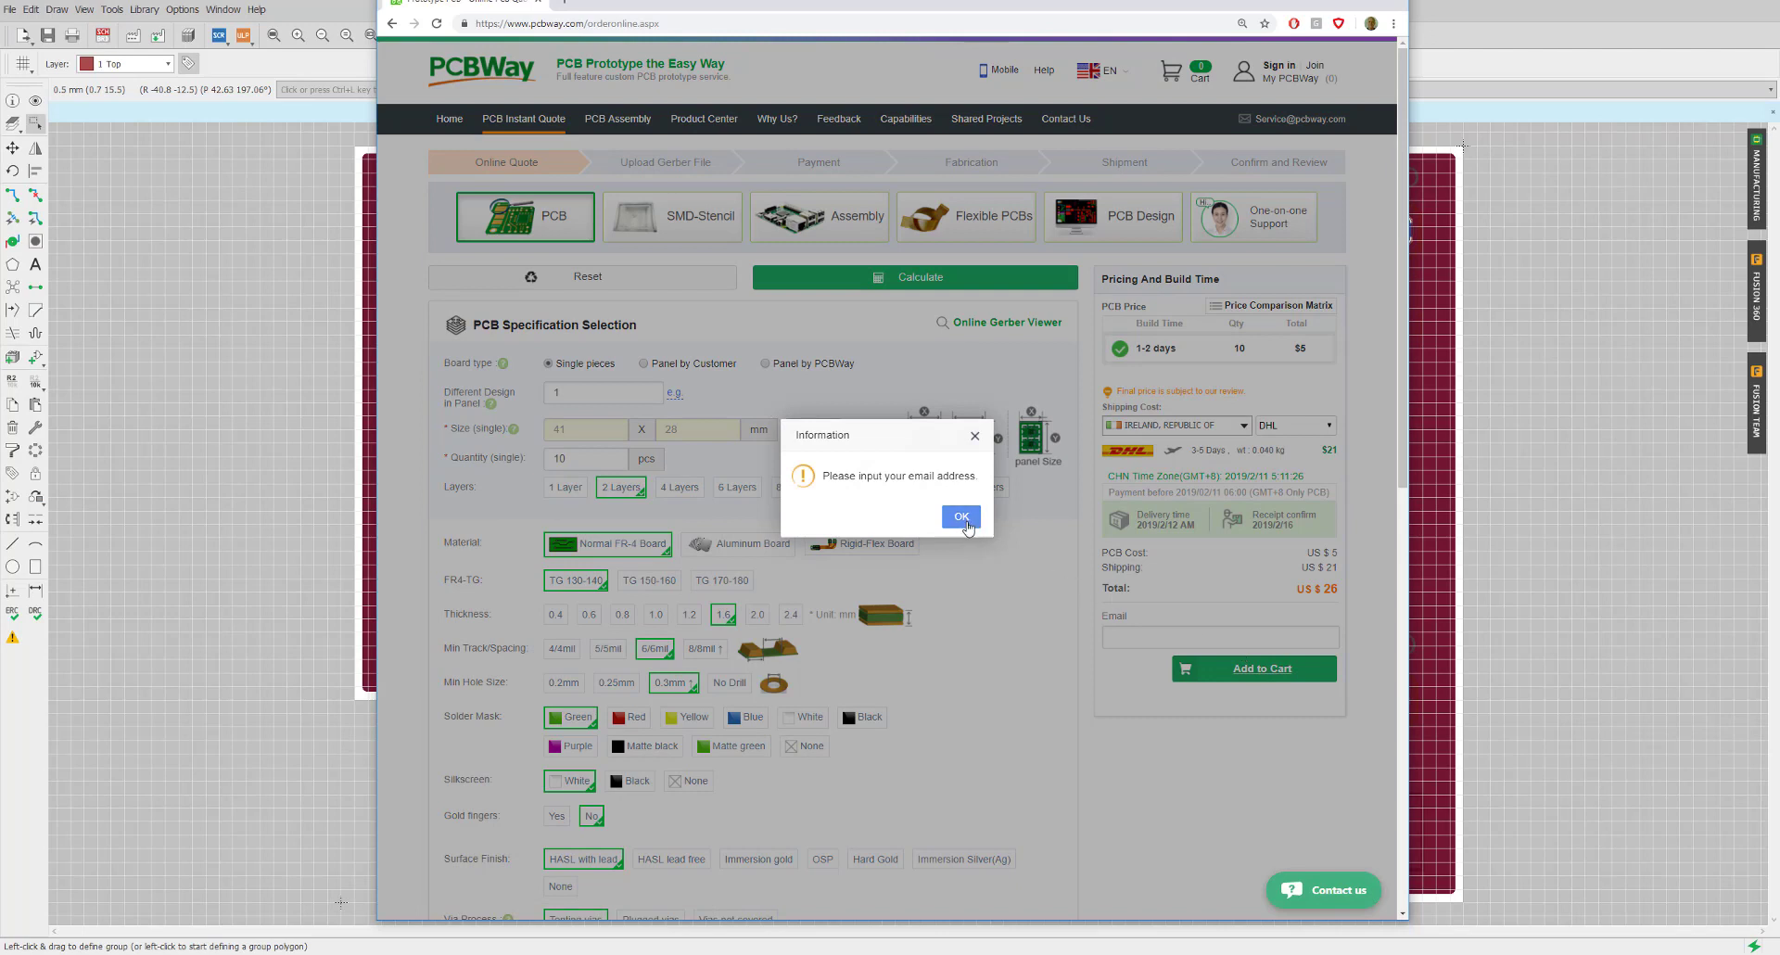
pyautogui.click(961, 516)
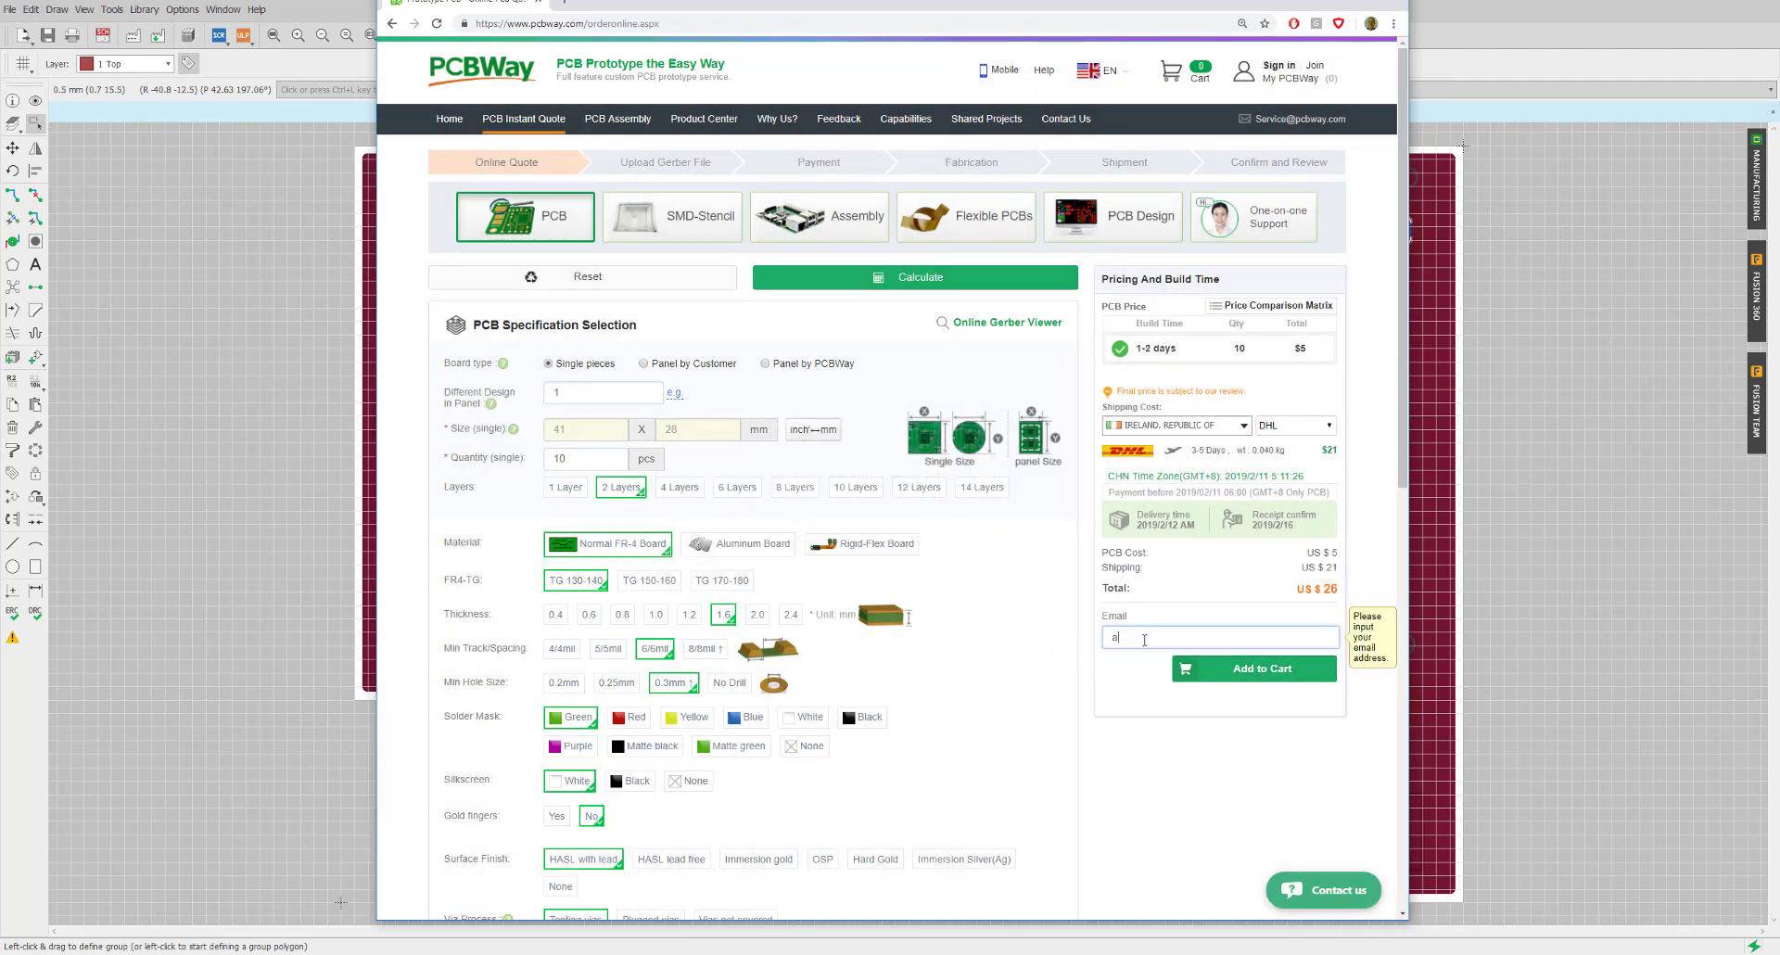
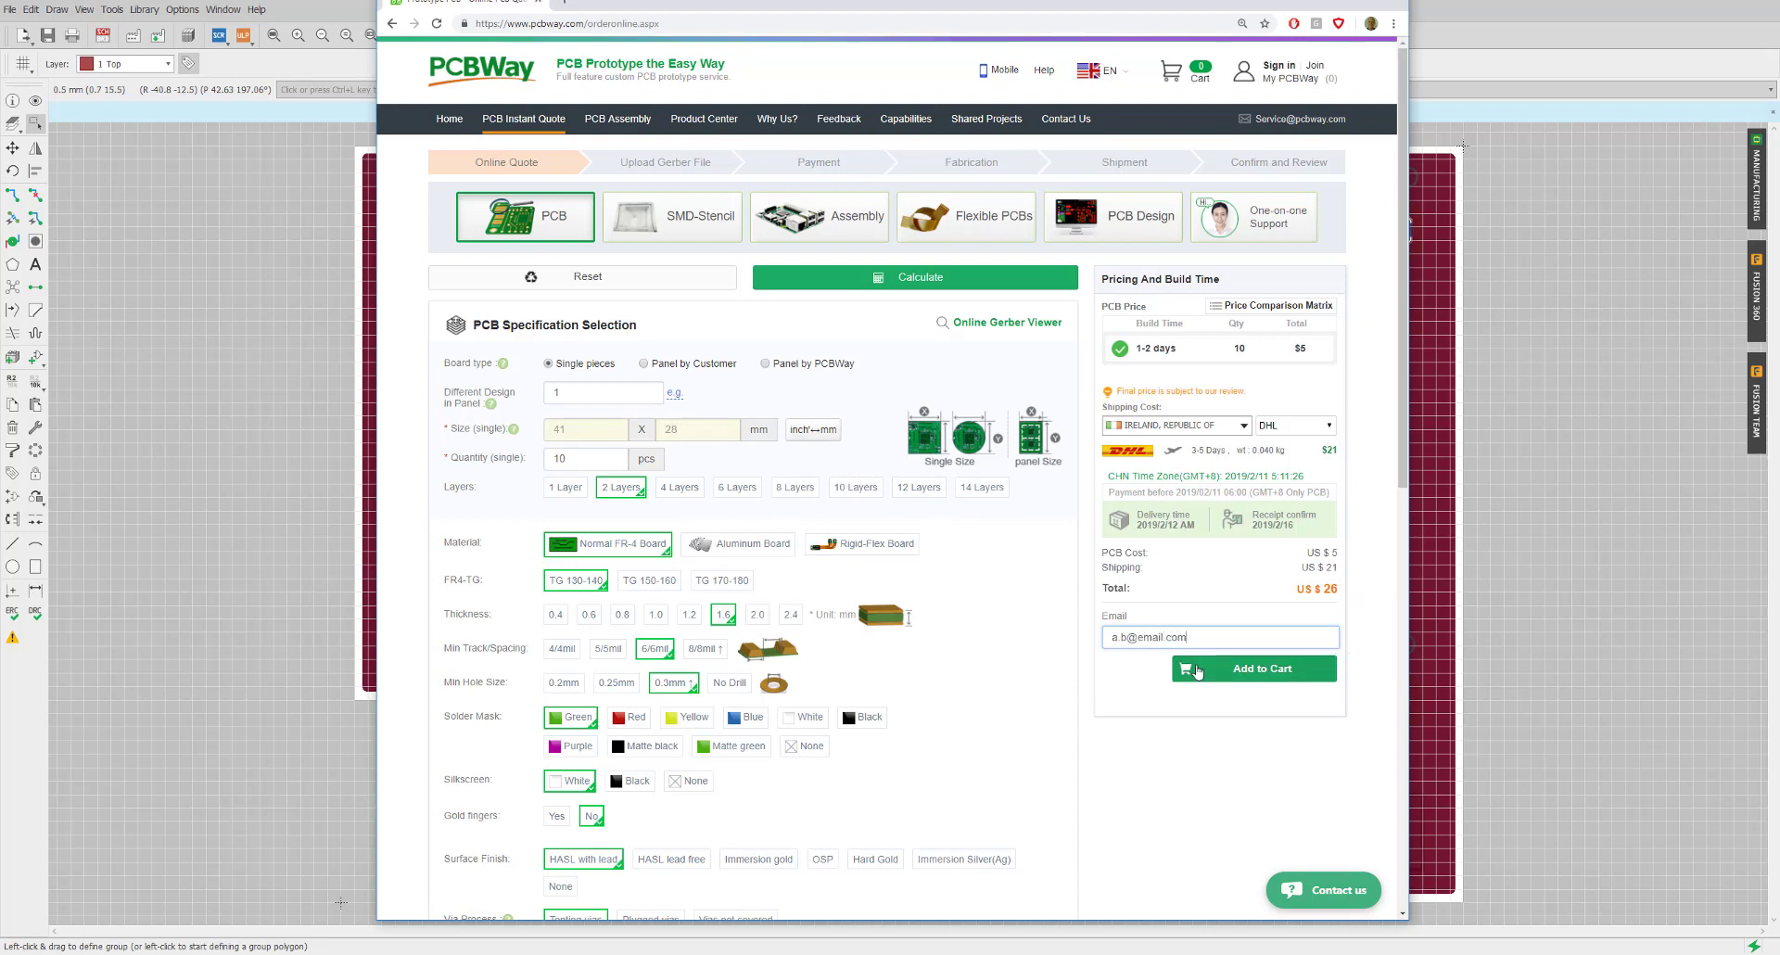
pyautogui.click(1252, 675)
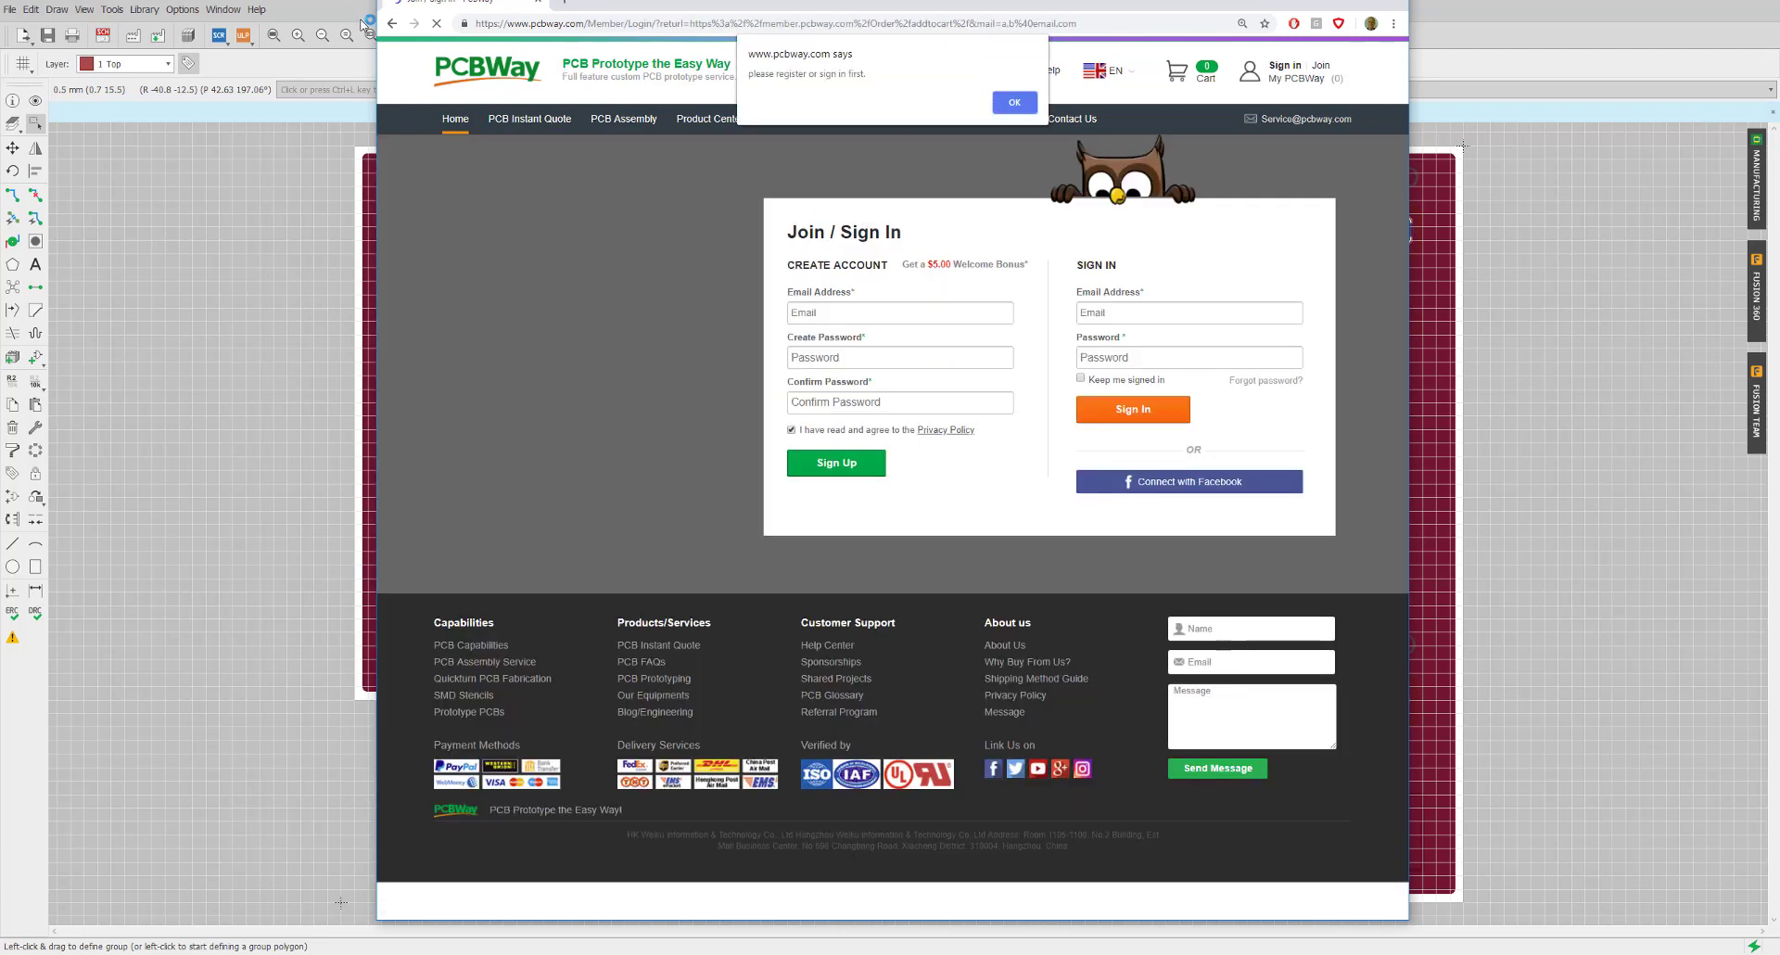
# Go back from the Join / Sign In page to the now-empty PCB instant-quote form
pyautogui.click(392, 23)
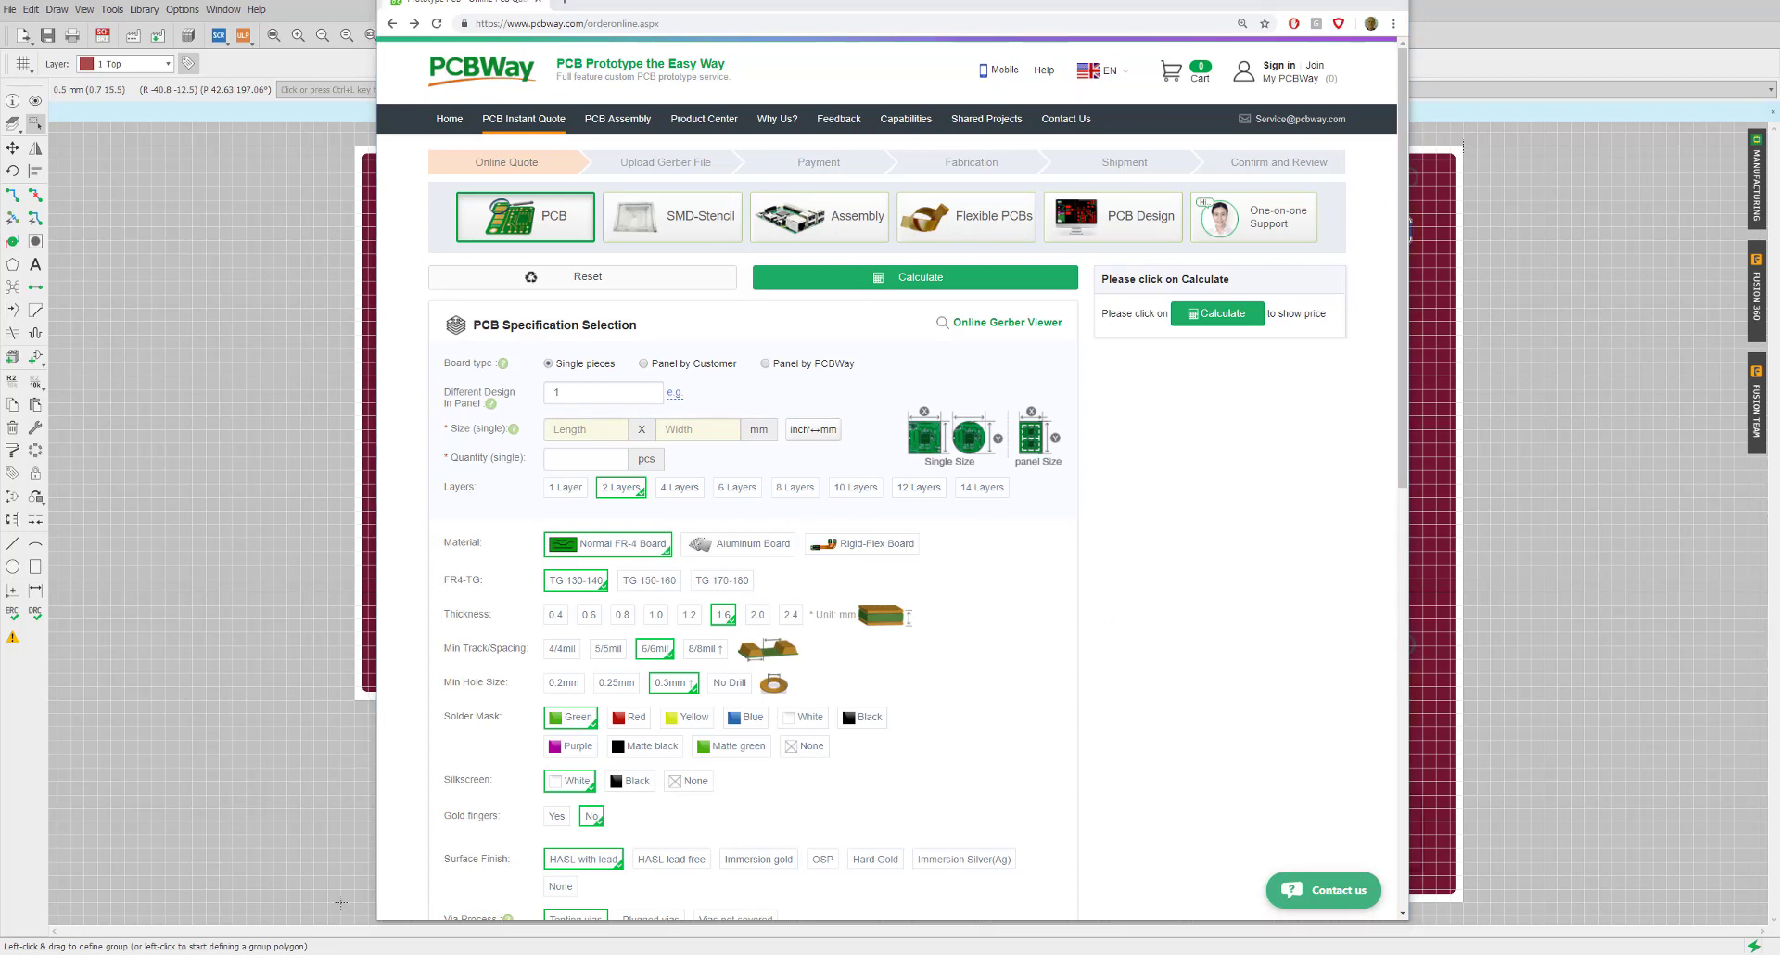
pyautogui.click(312, 301)
pyautogui.moveTo(311, 308); pyautogui.dragTo(901, 463)
pyautogui.moveTo(463, 401); pyautogui.dragTo(389, 374)
pyautogui.click(389, 373)
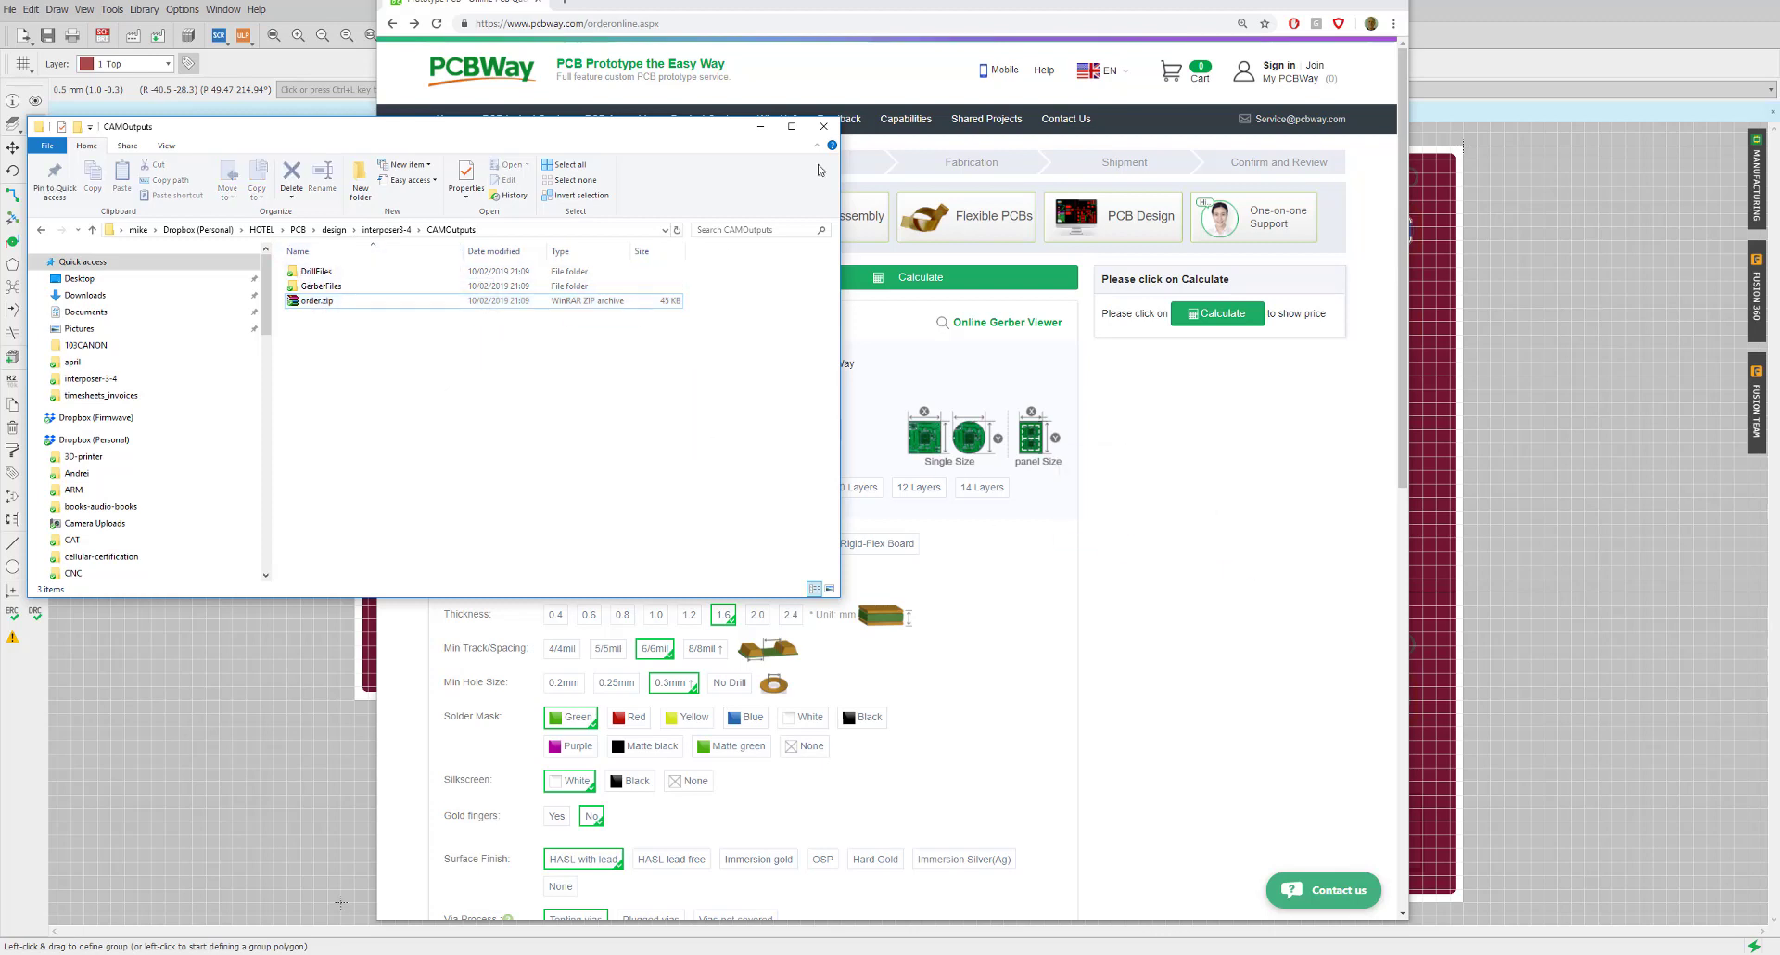
pyautogui.click(762, 127)
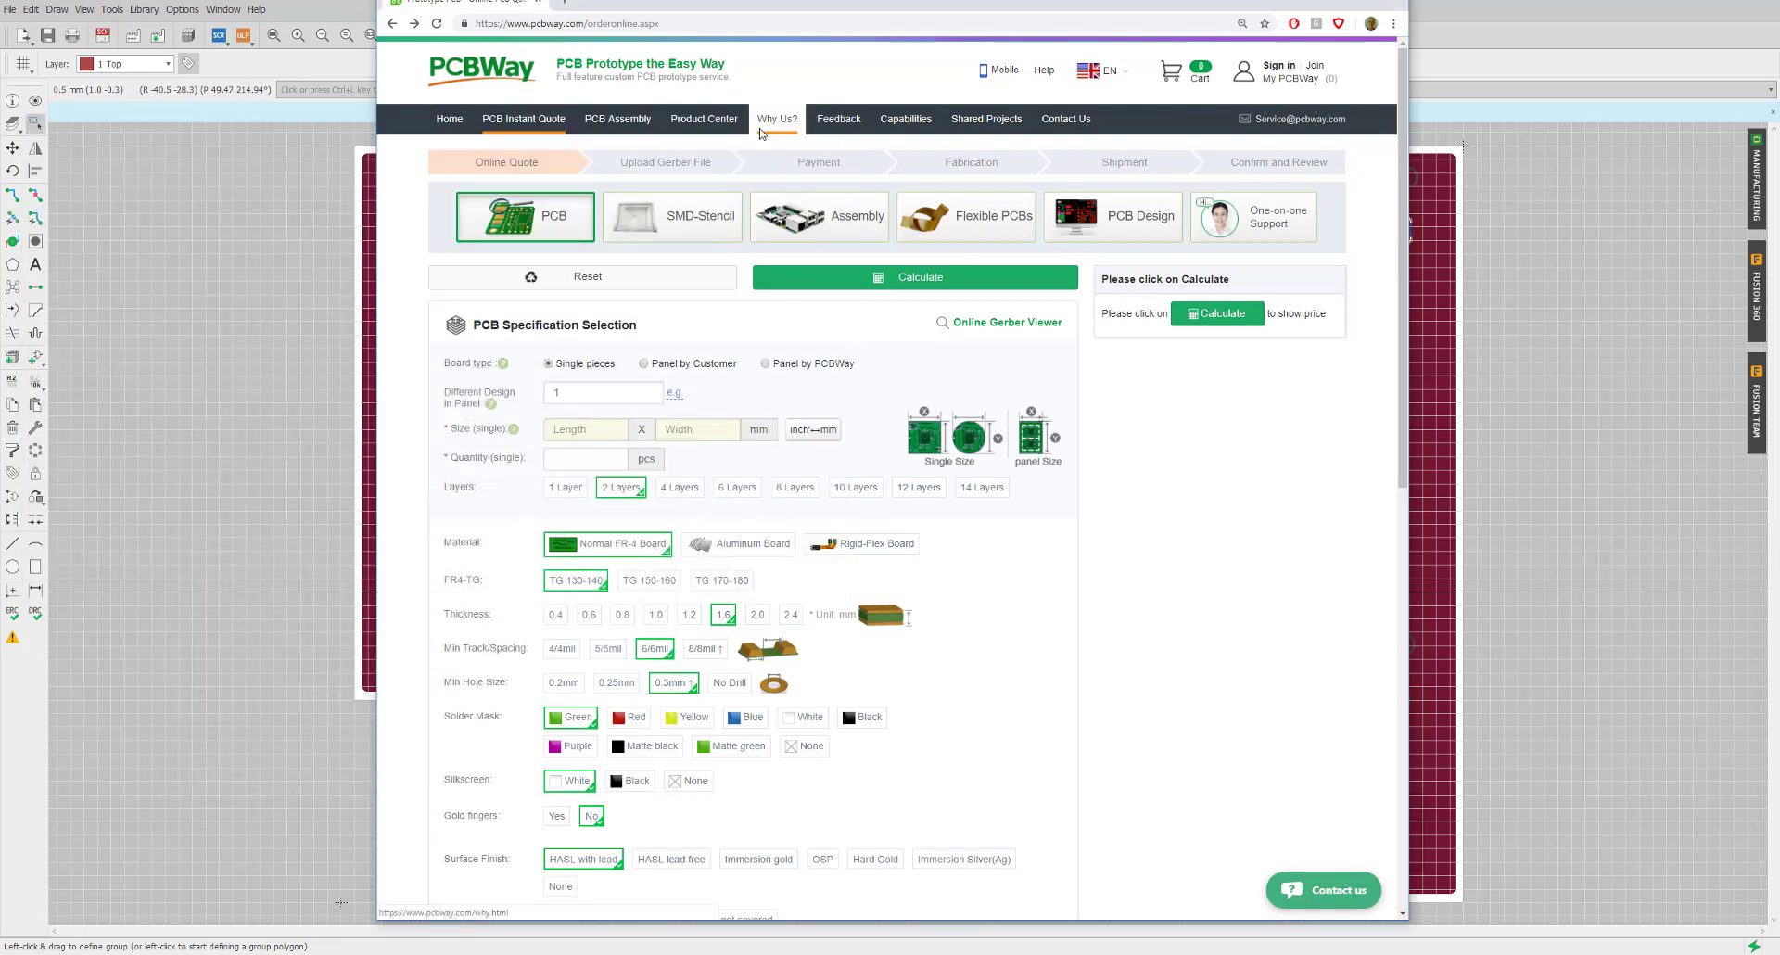